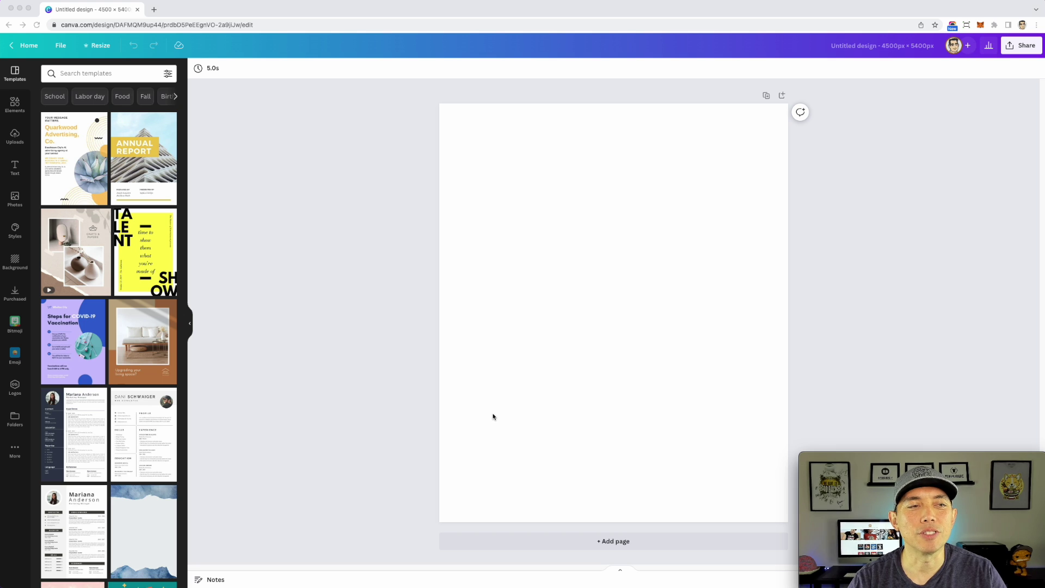
- Search the design elements for "leopard pattern pumpkin"
click(16, 104)
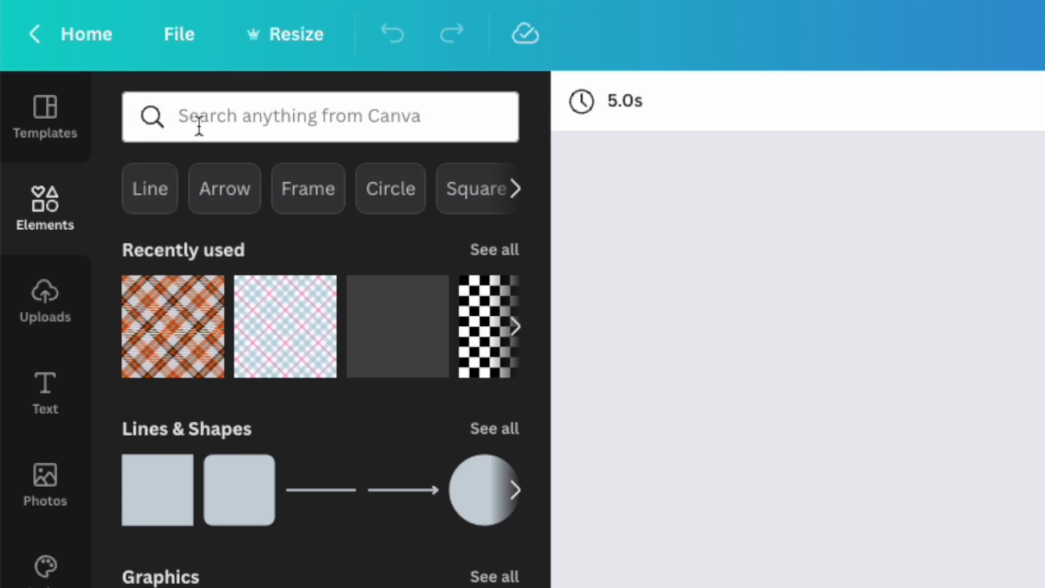
click(201, 125)
text(le)
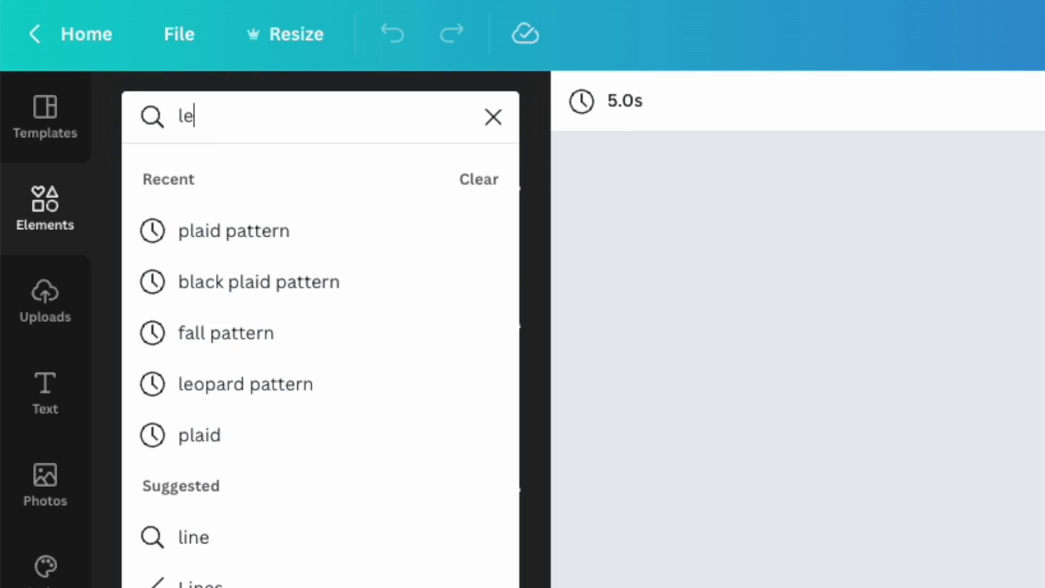
text(opard p)
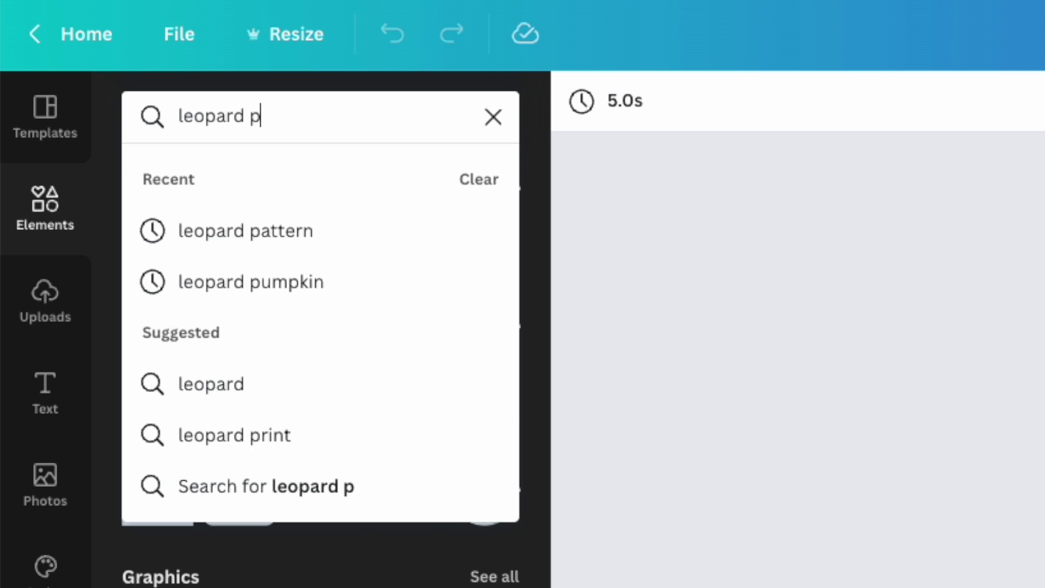
text(attern pumpkin)
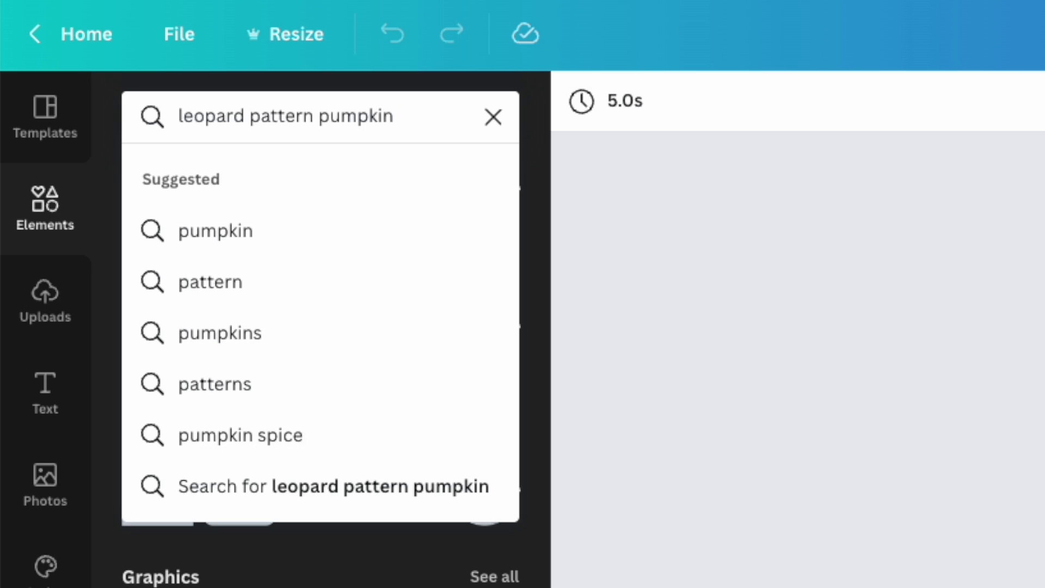
key(Return)
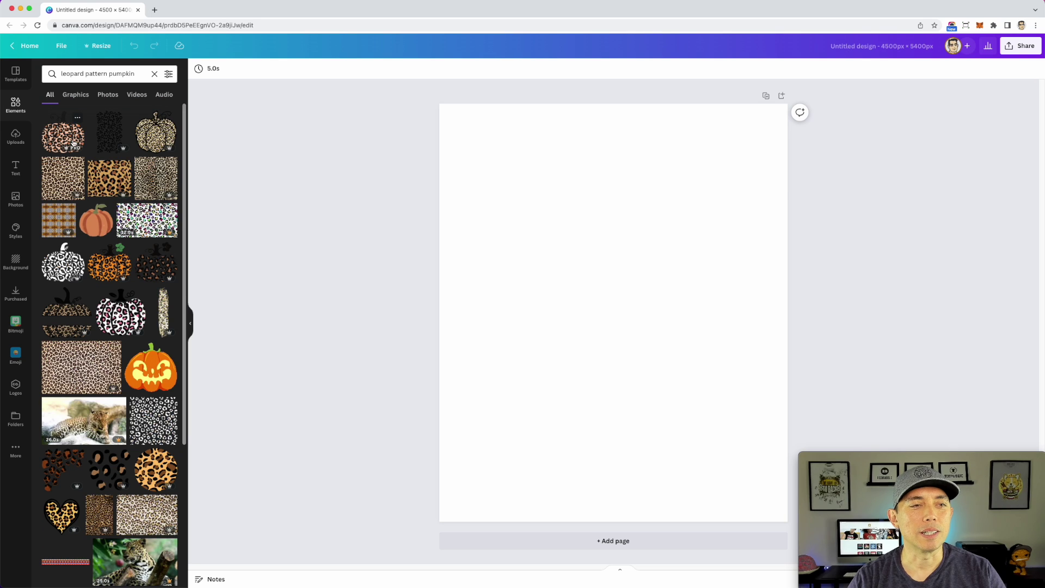
- Try out the pink leopard pumpkin and the black-outlined leopard pumpkin on the page, and remove both
click(73, 143)
drag(619, 320, 615, 266)
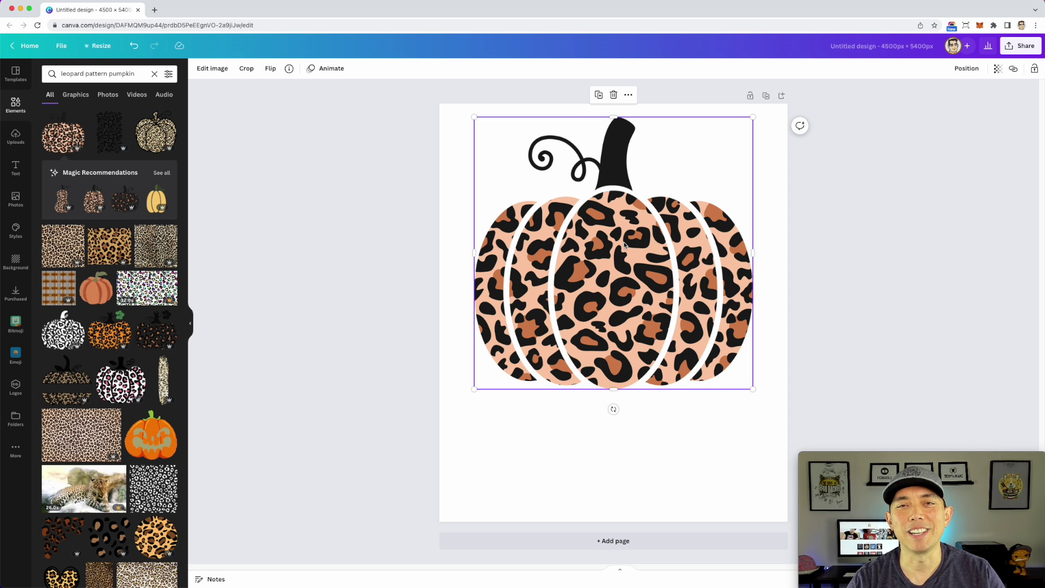
click(156, 133)
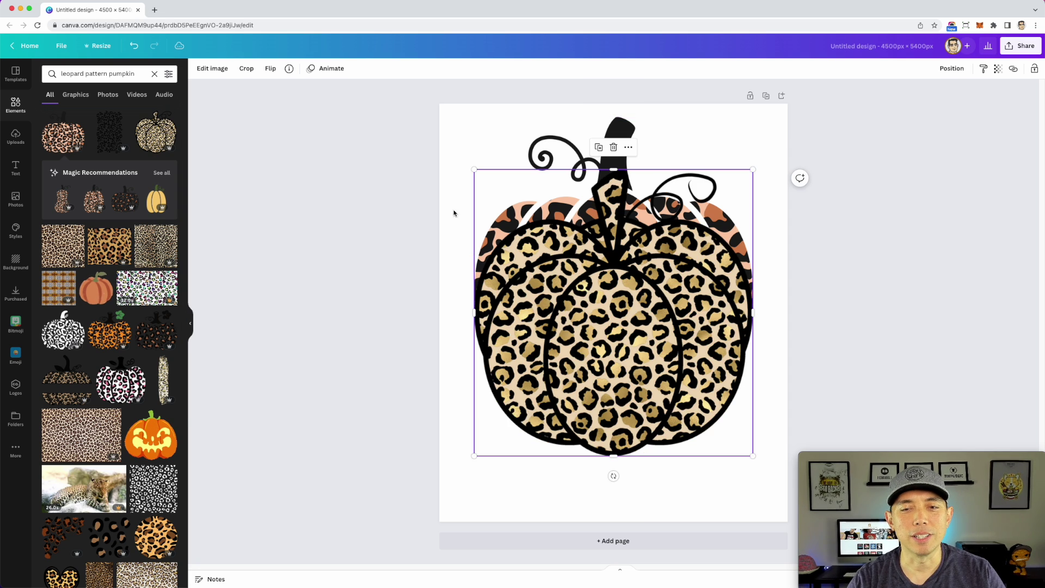
drag(608, 299, 611, 280)
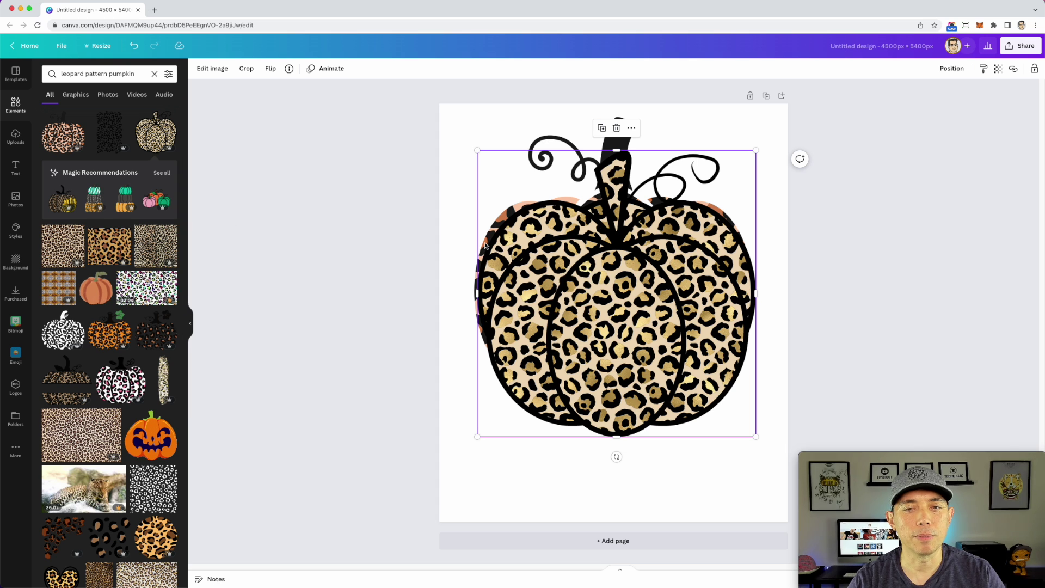
key(Delete)
click(580, 261)
key(Delete)
- Add the recommended three-pumpkin stack with a teal-striped top and scale it down on the right half of the page
click(137, 208)
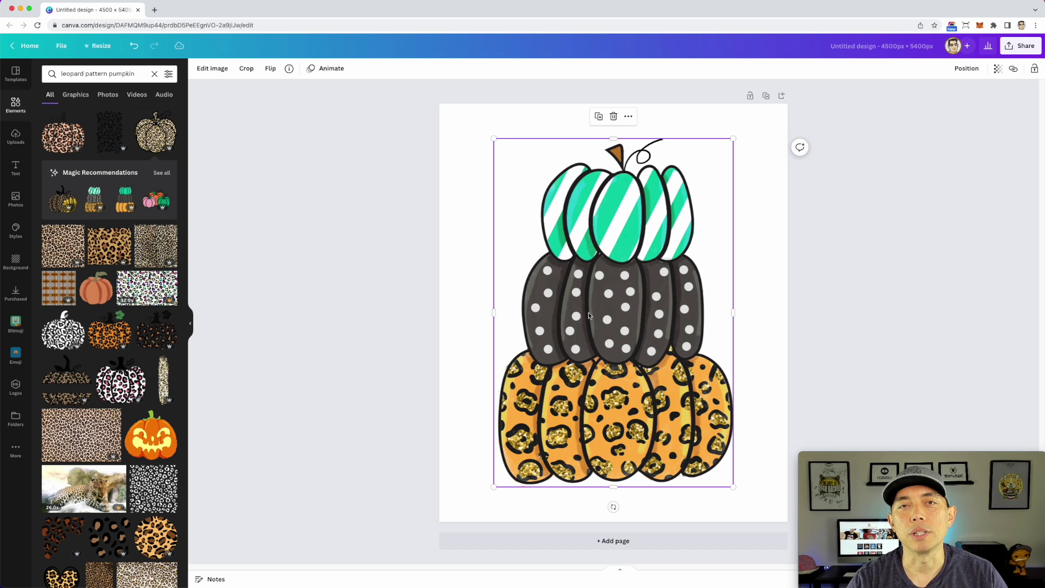
drag(578, 287, 624, 257)
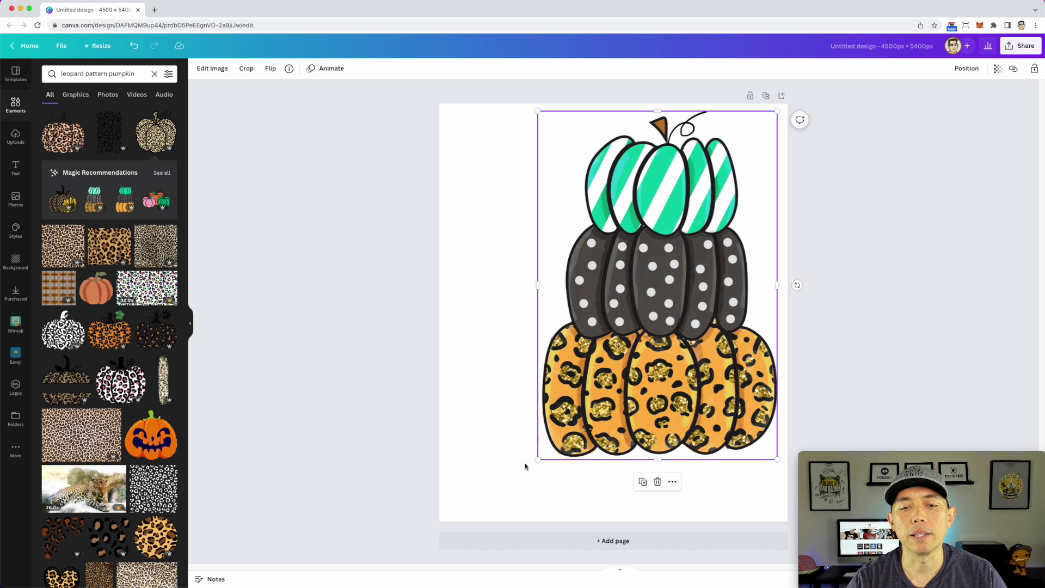
drag(538, 457, 599, 366)
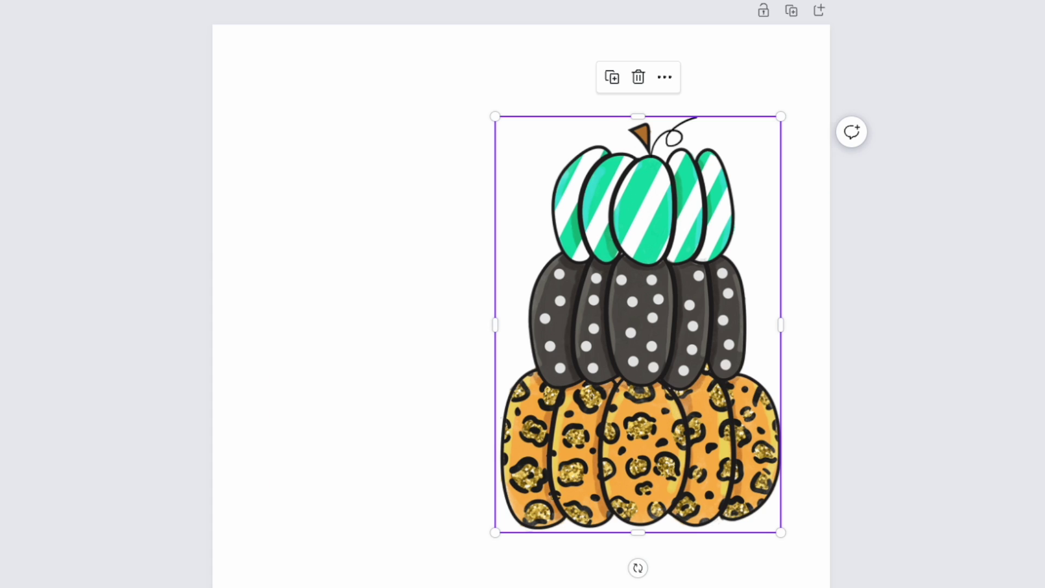
- Paste the pink leopard pumpkin, scale it down and place it to the left of the pumpkin stack
key(ctrl+v)
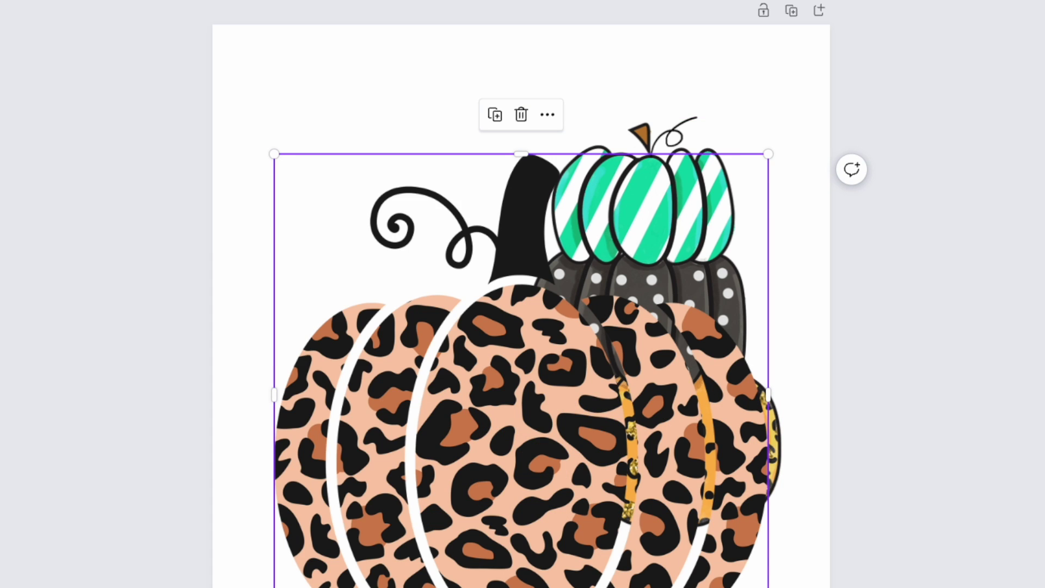
drag(767, 587, 489, 535)
drag(373, 392, 347, 478)
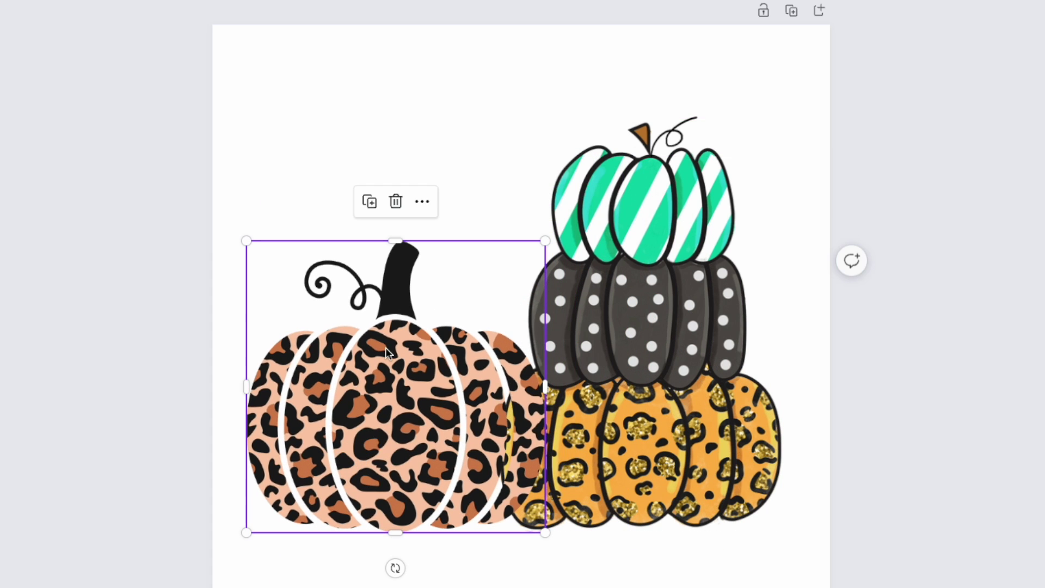
- Set the page background to black and keep only the pumpkin stack, moved towards the middle of the page
click(238, 57)
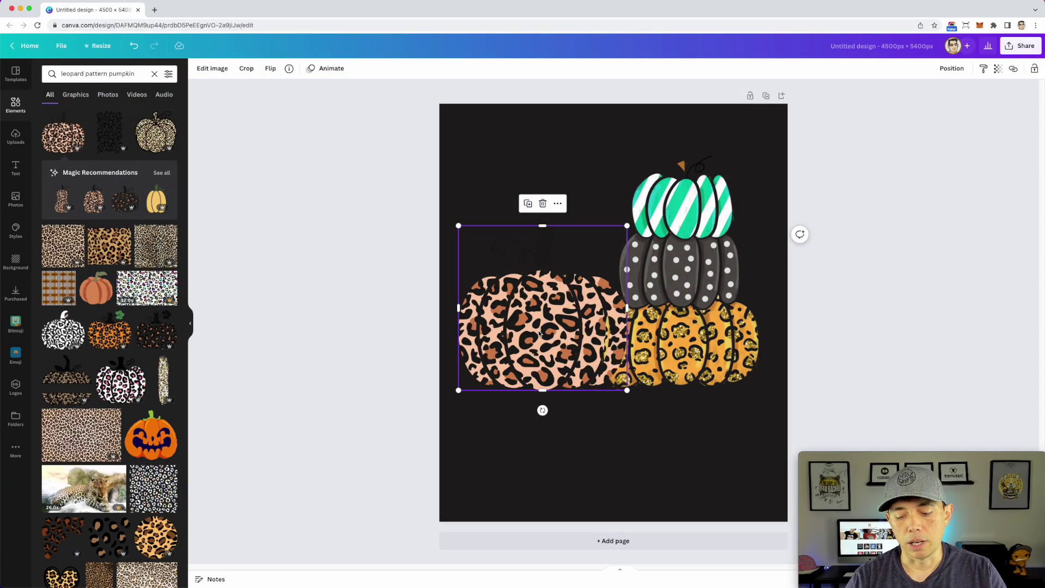
key(Delete)
drag(697, 298, 641, 315)
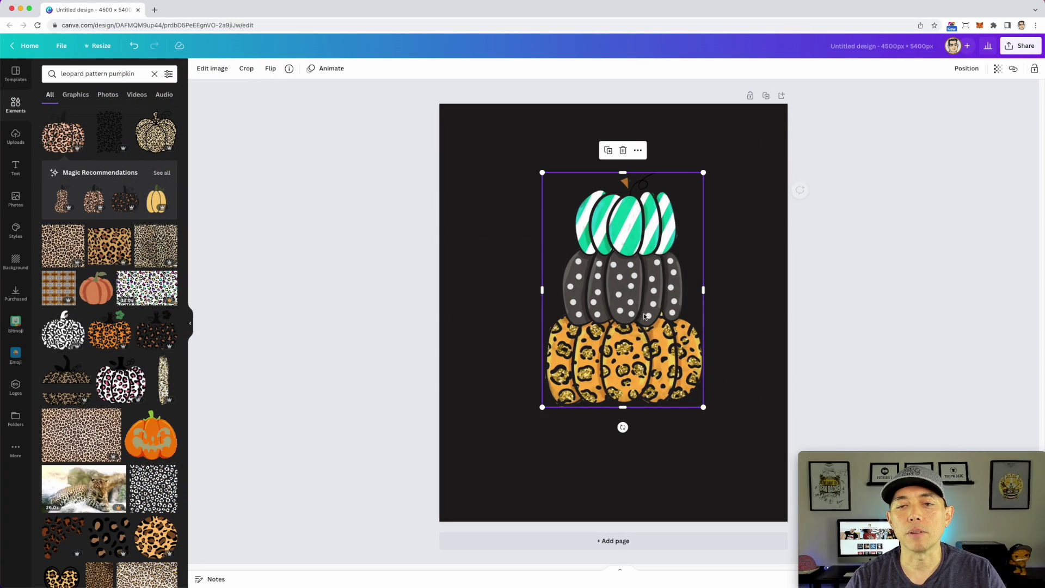
- Set the page background to white and centre the pumpkin stack horizontally on the page
click(487, 161)
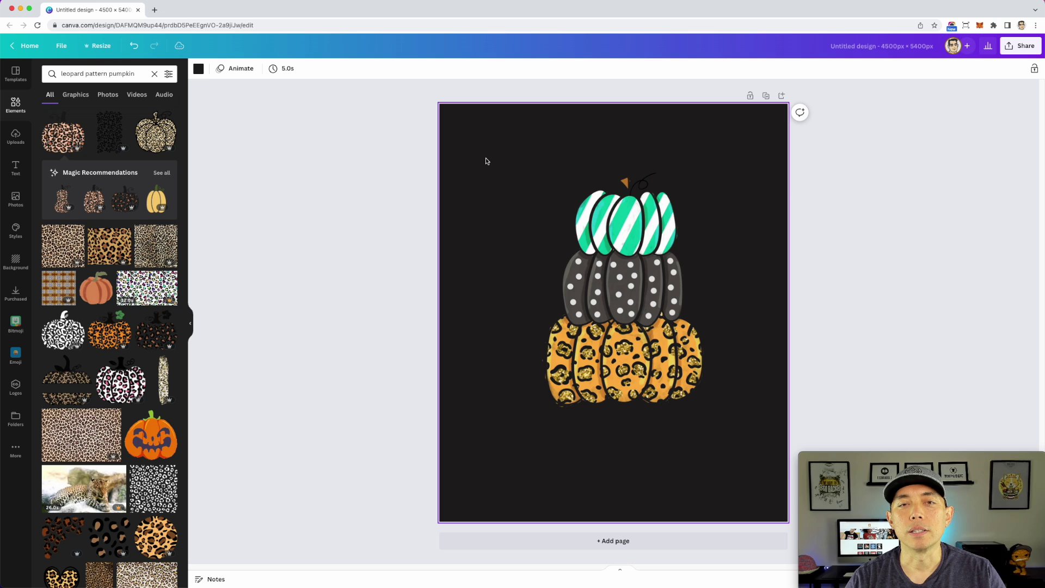
click(198, 68)
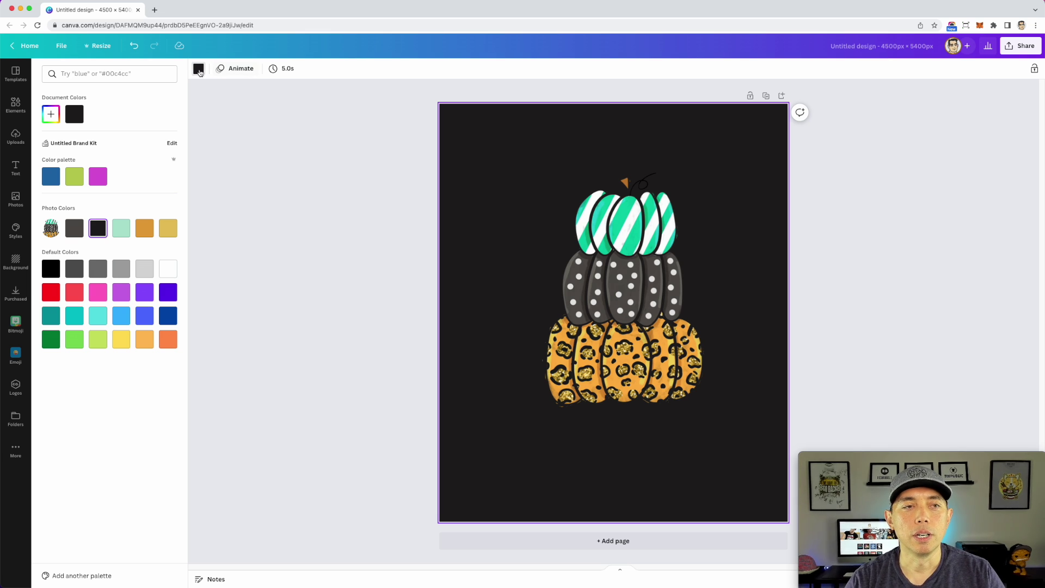
click(165, 271)
click(636, 292)
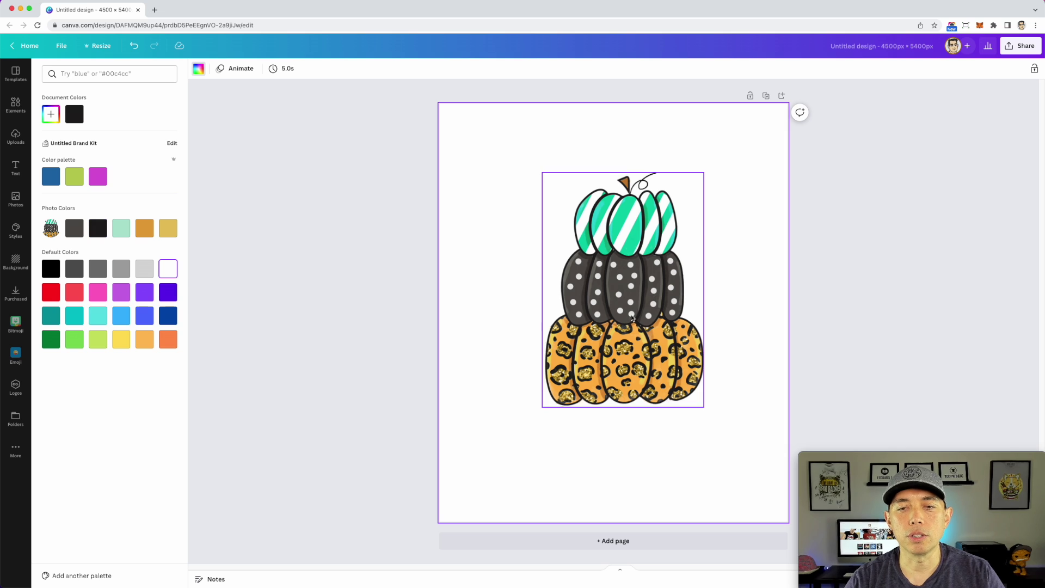
mouse_move(637, 292)
mouse_down()
mouse_move(651, 294)
mouse_move(633, 311)
mouse_up()
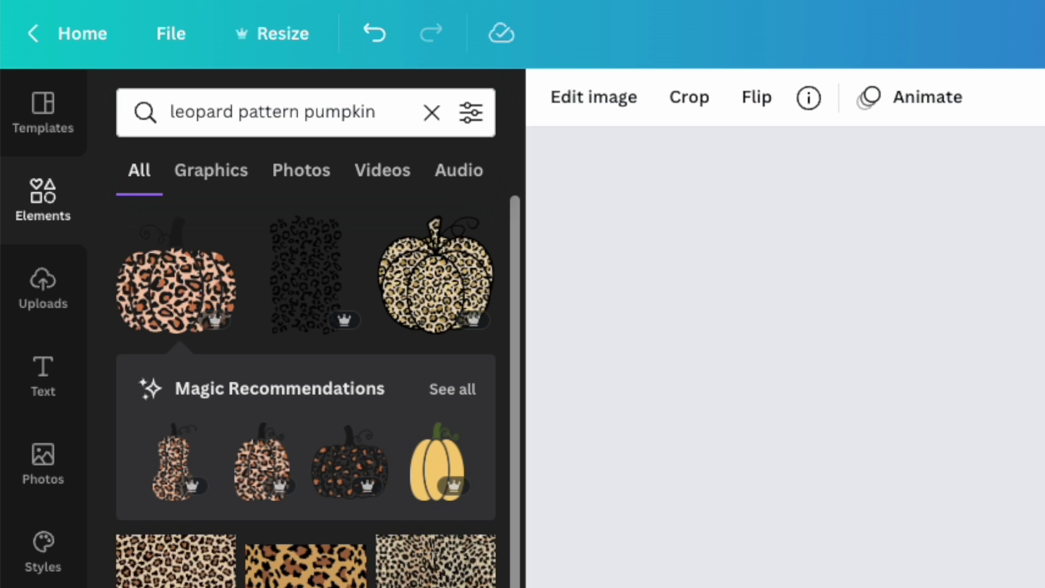
- Limit the leopard pumpkin search results to graphics and look through them
scroll(131, 181, down, 3)
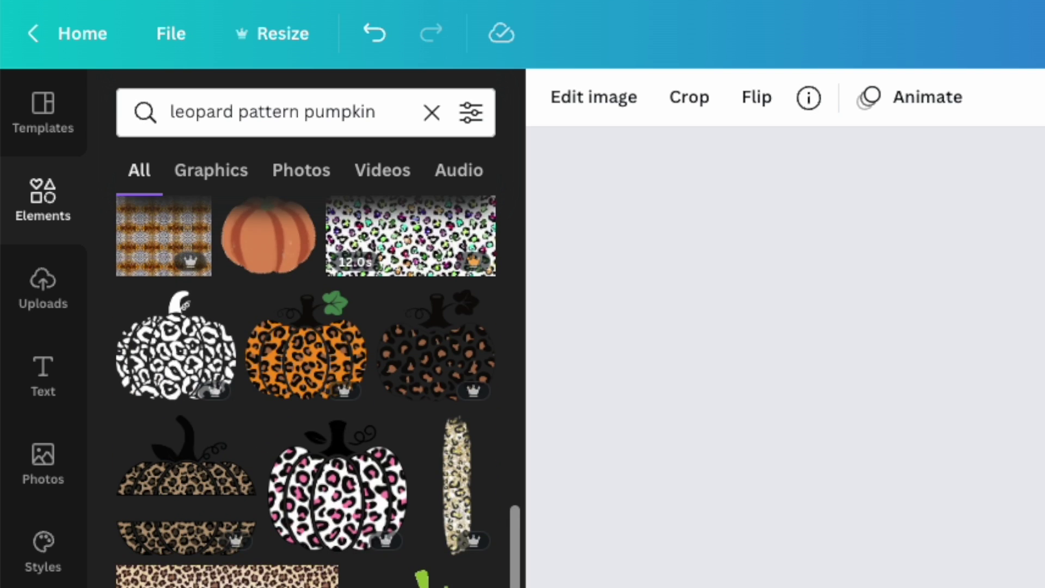
click(223, 175)
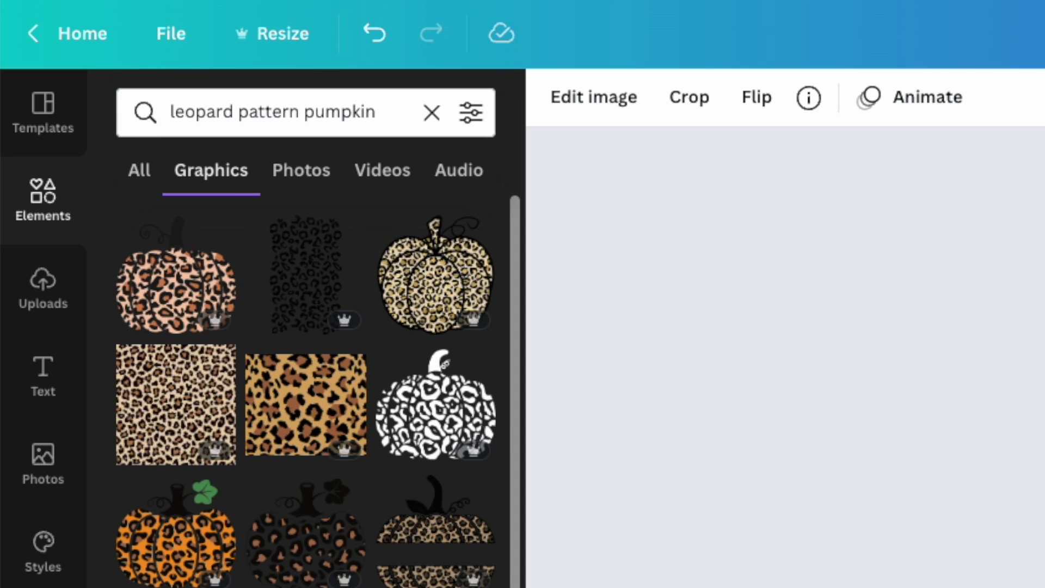
scroll(351, 477, down, 10)
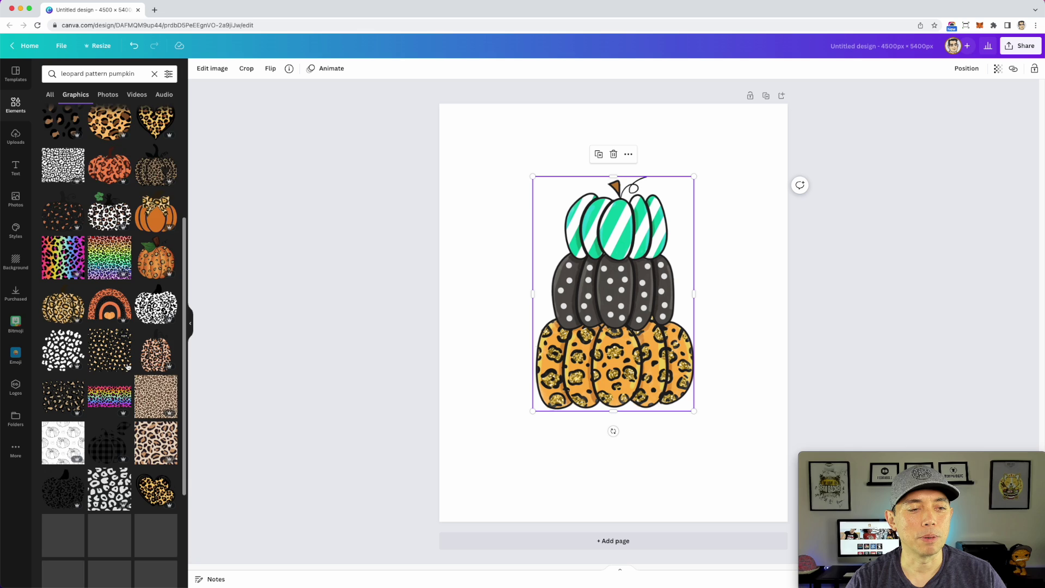
scroll(127, 367, down, 2)
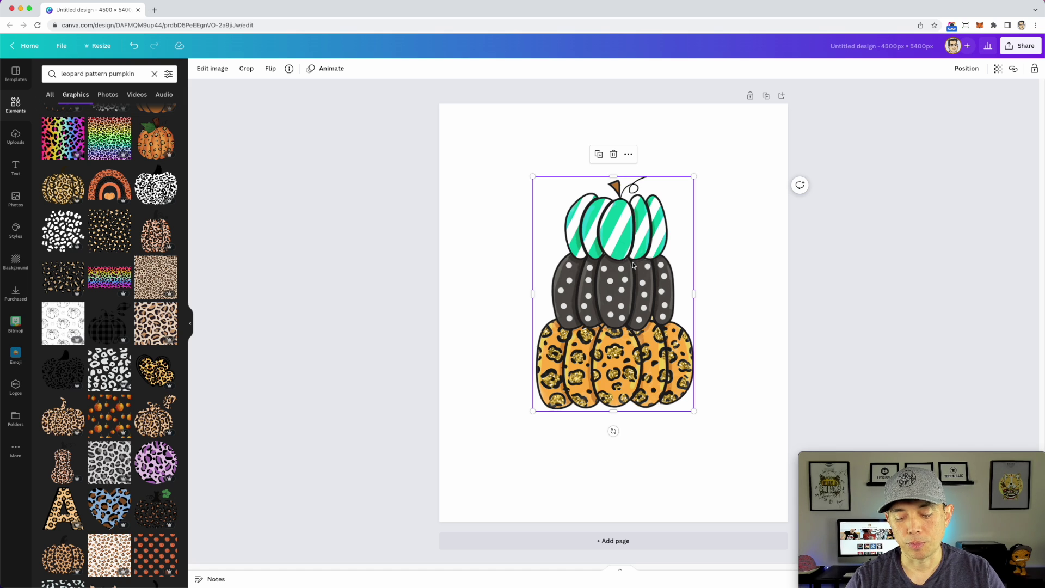
- Delete the pumpkin stack from the page and filter the search results to free, static graphics
key(Delete)
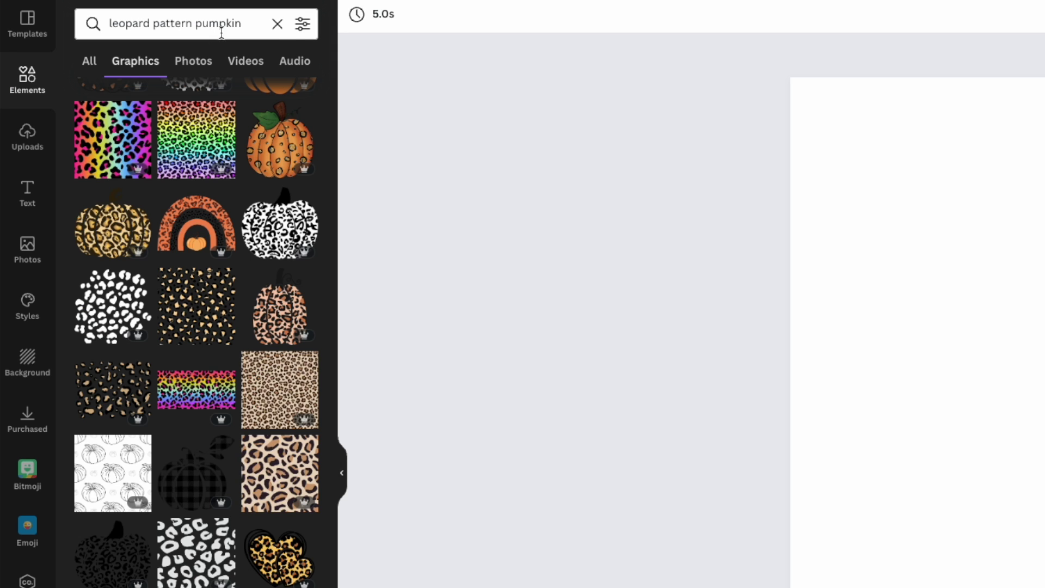
click(303, 24)
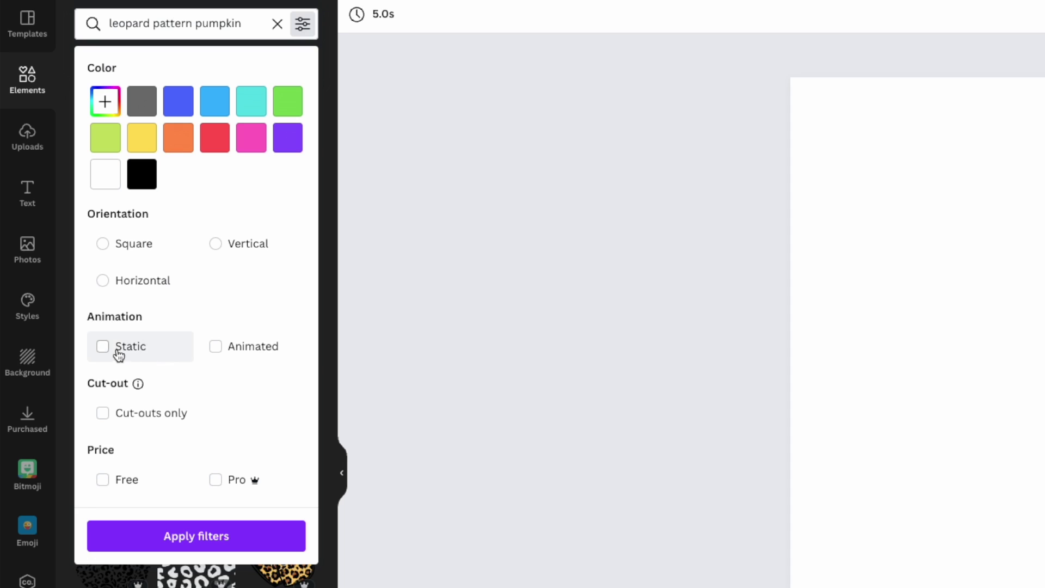
click(103, 480)
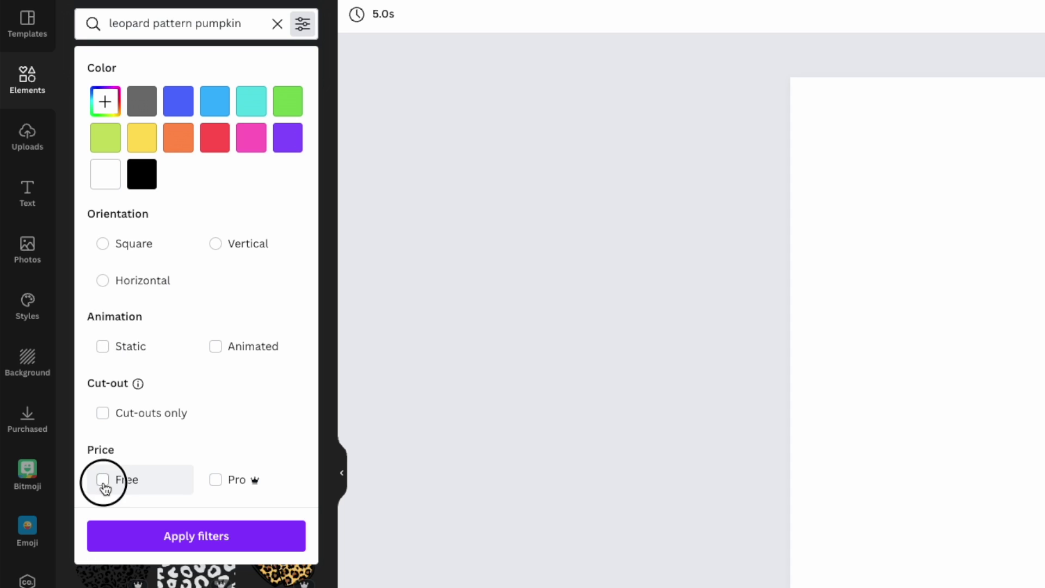
click(102, 346)
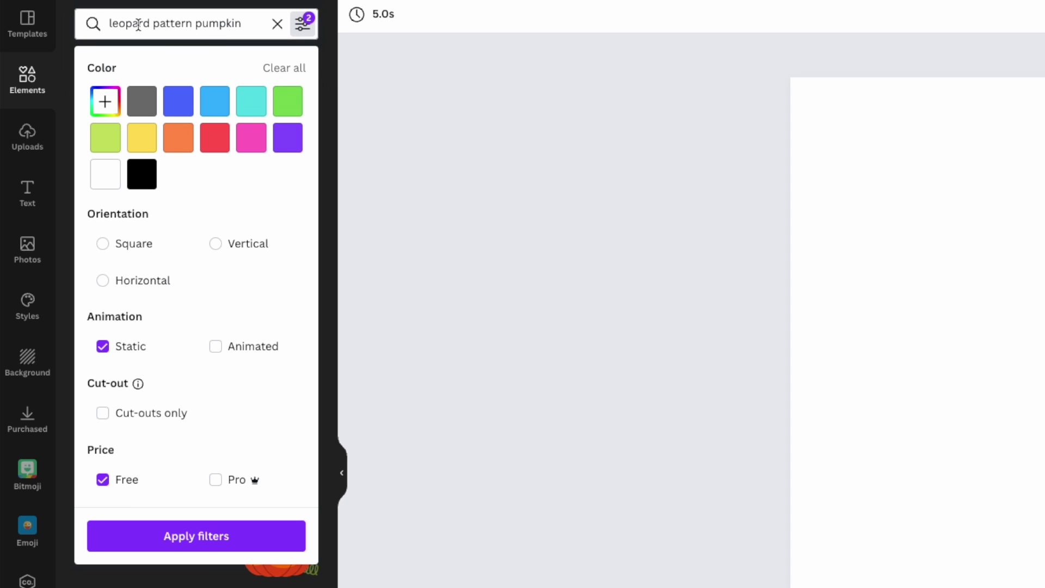
click(422, 121)
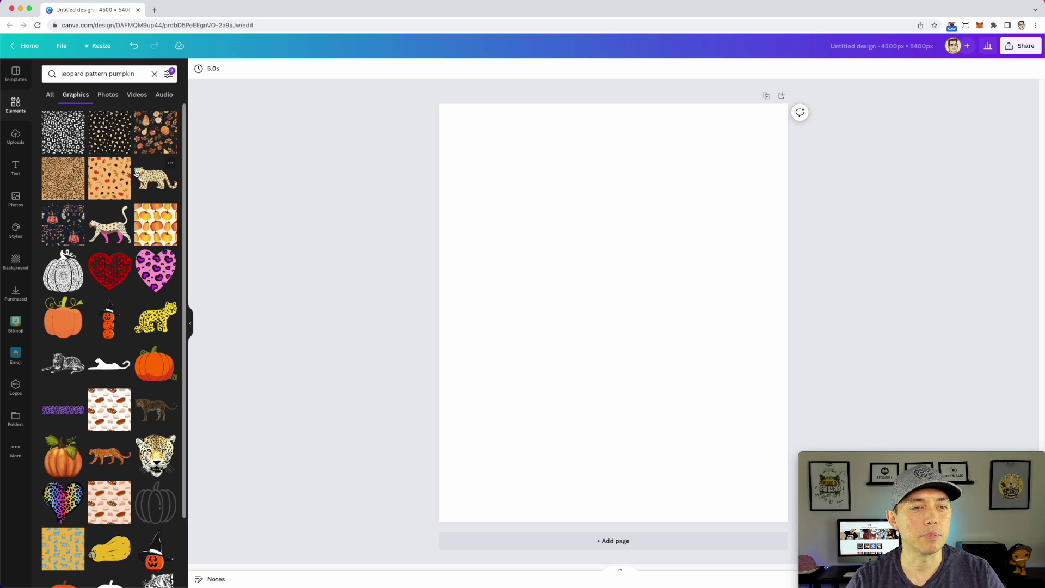
- Try out the mandala-patterned pumpkin and the plain orange pumpkin on the page, and remove both
scroll(92, 278, down, 4)
scroll(92, 278, up, 4)
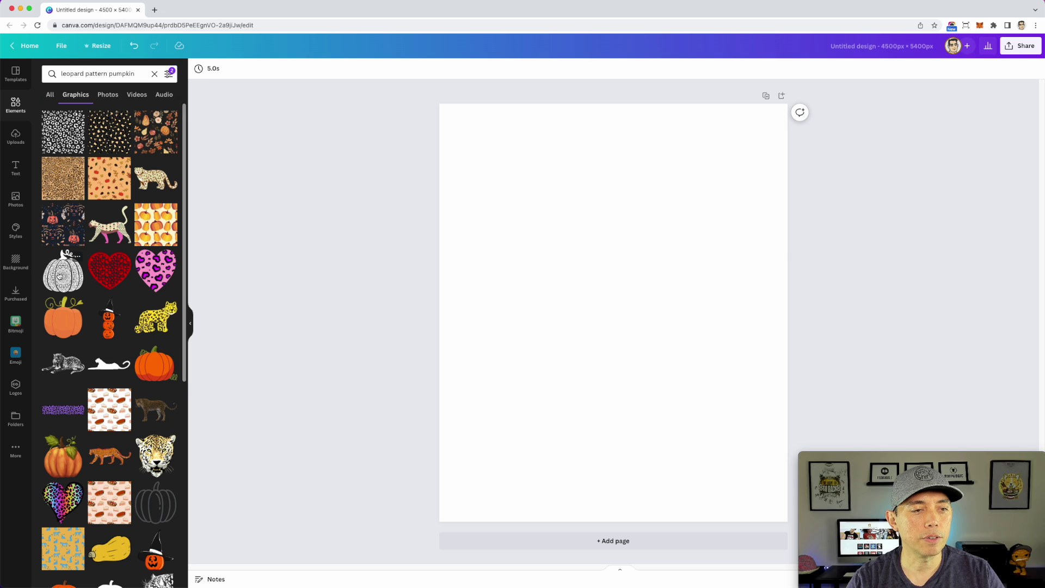
click(66, 277)
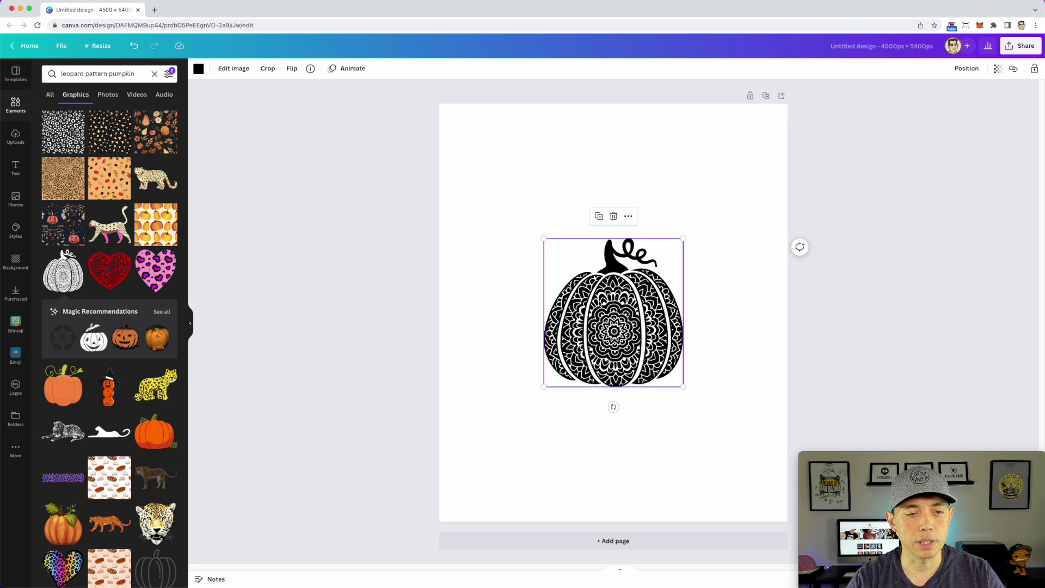
key(Delete)
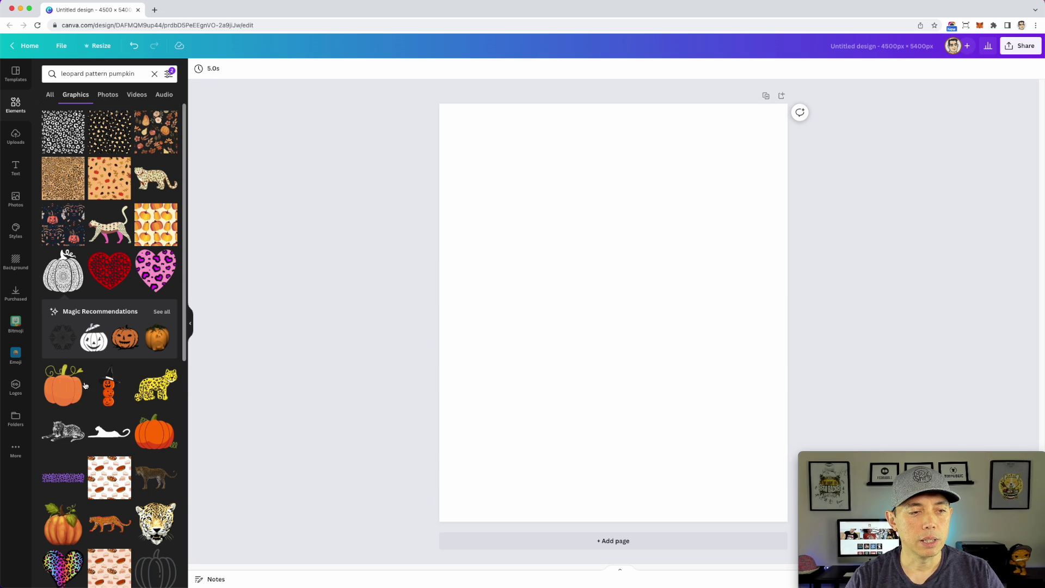
click(58, 389)
drag(616, 317, 598, 257)
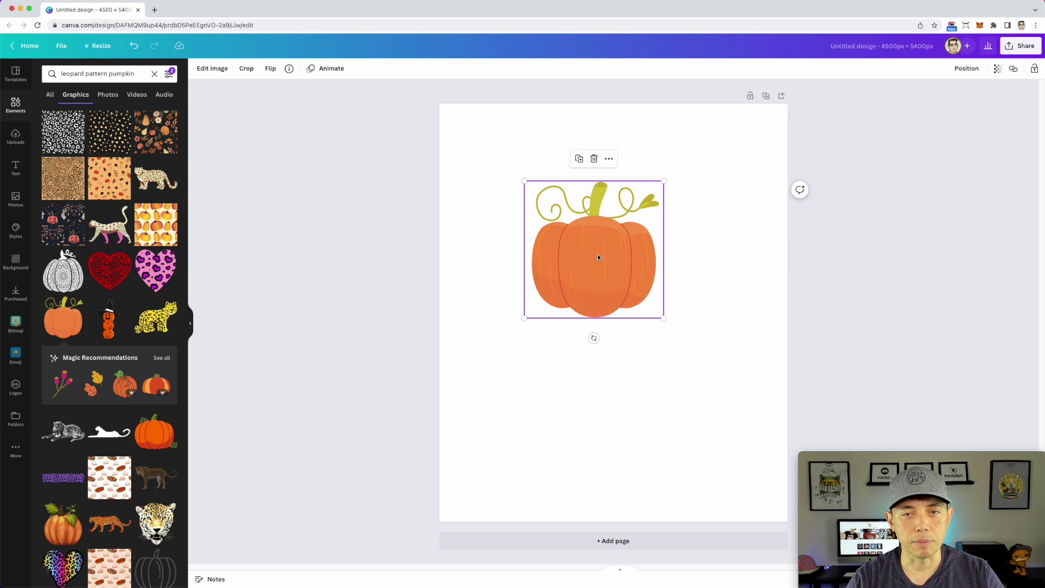
key(Delete)
- Look through the free graphics, then place the tan leopard-spot pattern on the page and enlarge it to the full page width
scroll(109, 336, down, 5)
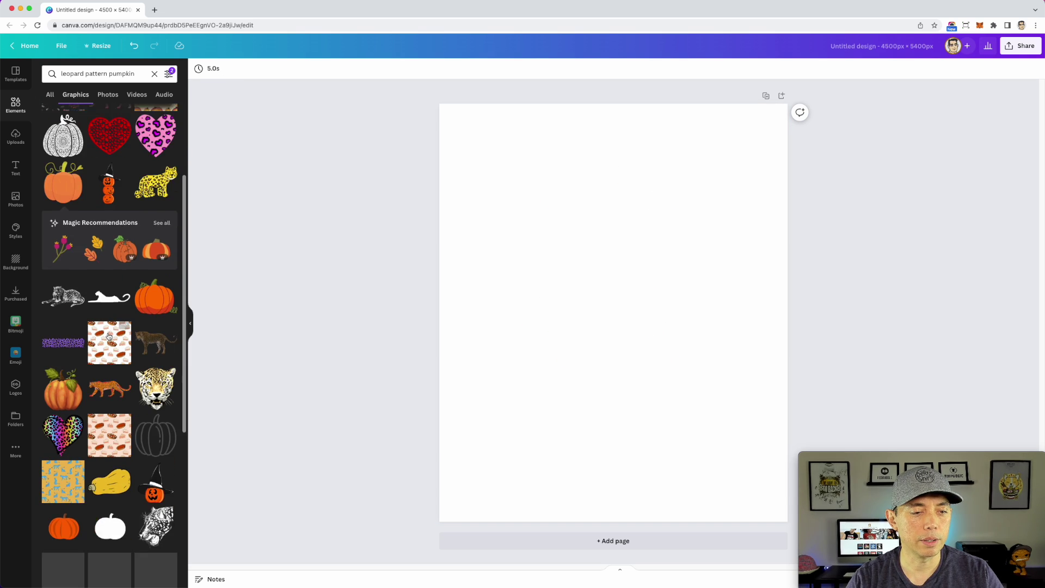
scroll(109, 336, down, 5)
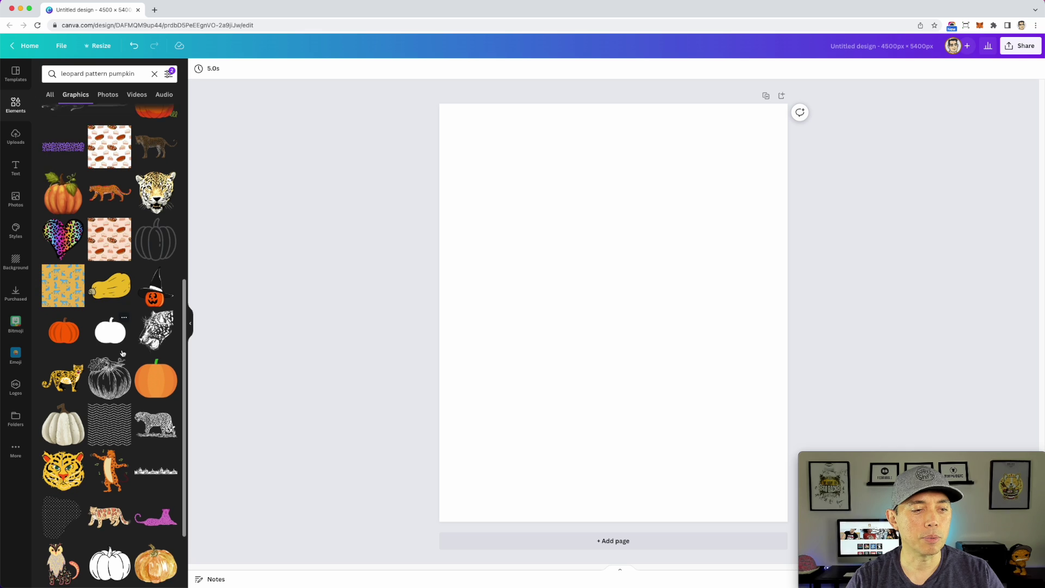
scroll(122, 353, down, 4)
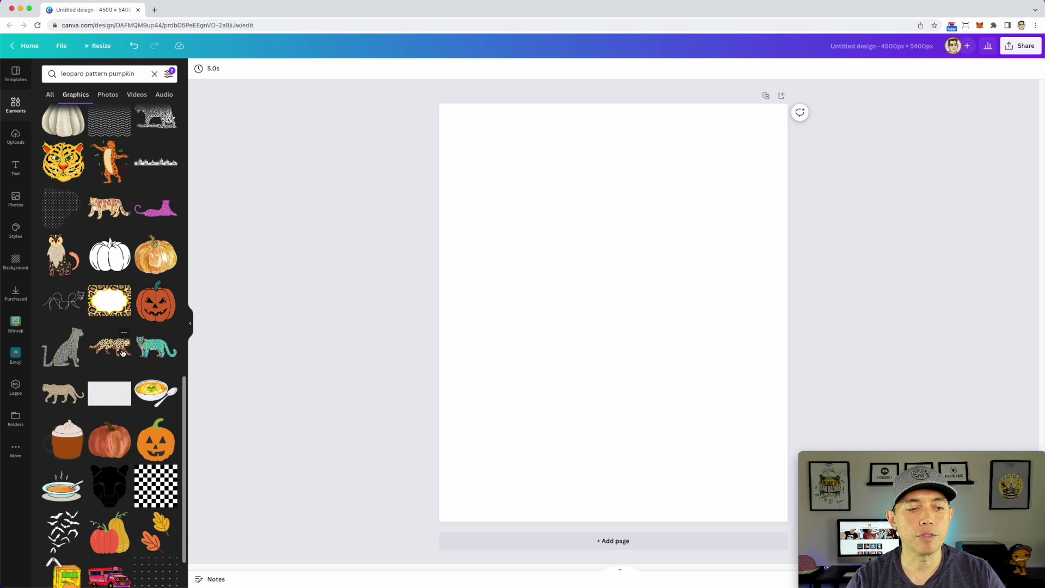
scroll(123, 353, down, 3)
scroll(121, 353, up, 10)
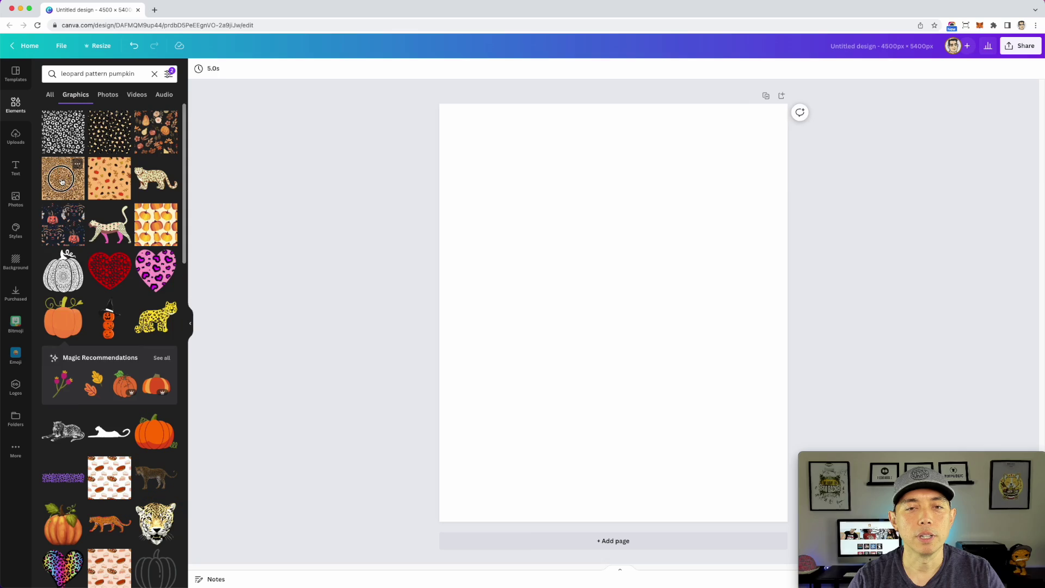
click(173, 348)
drag(700, 282, 700, 242)
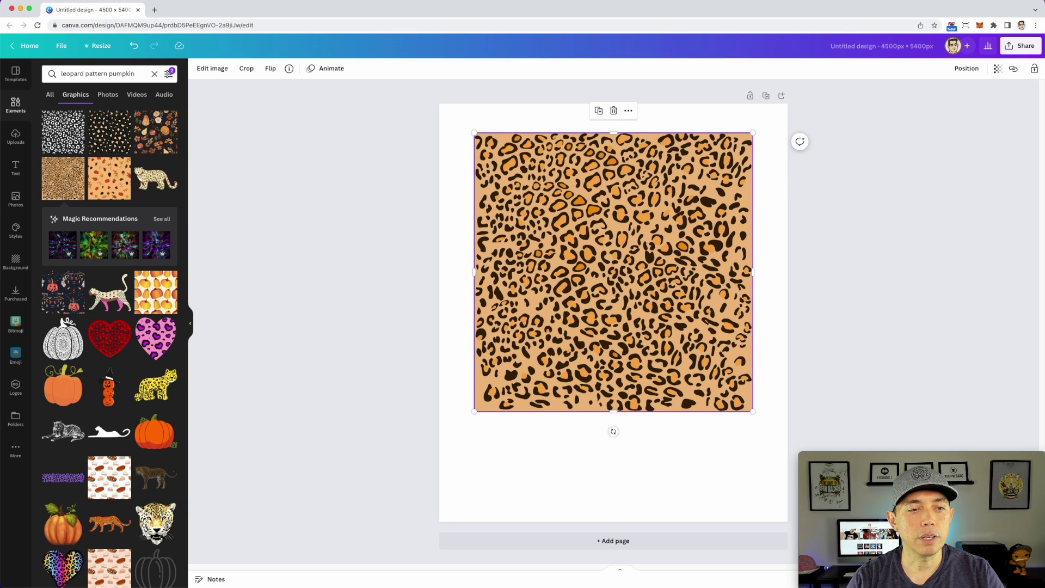
drag(602, 212, 563, 196)
drag(719, 393, 790, 462)
drag(708, 117, 708, 130)
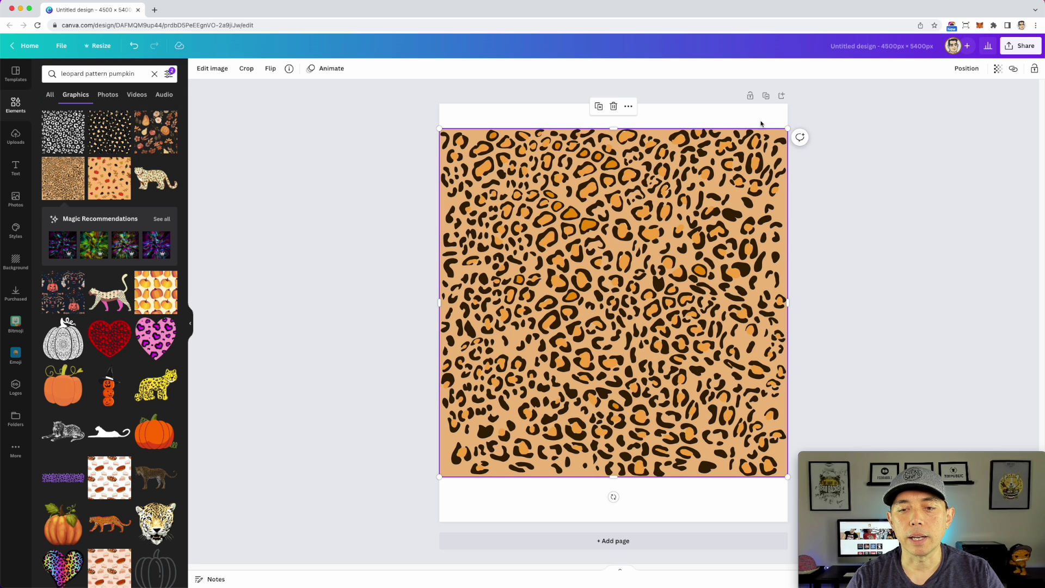
- Add a second page and shorten the graphics search to "pumpkin"
click(617, 541)
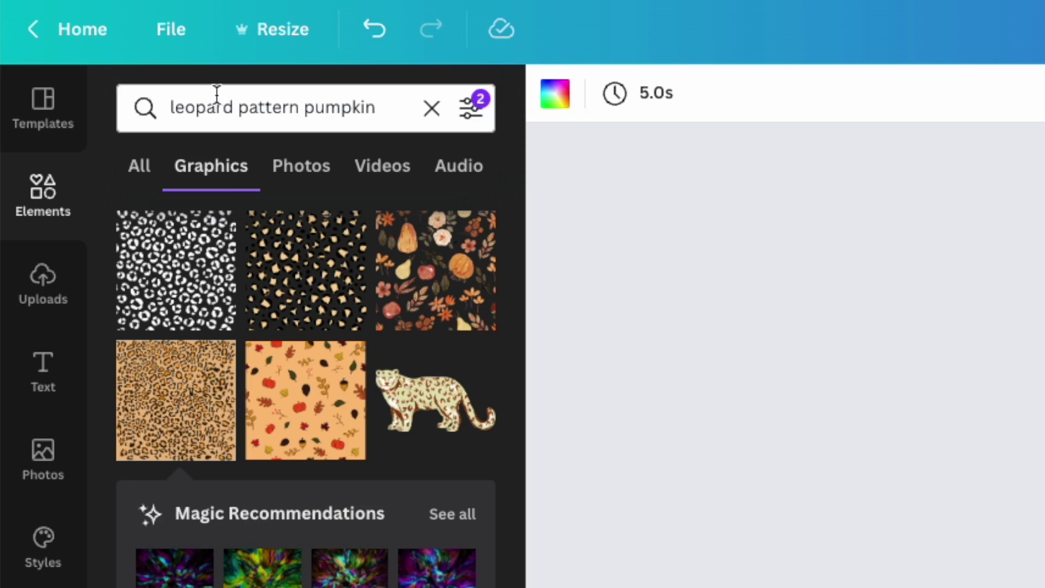
click(216, 93)
double_click(224, 100)
drag(305, 105, 145, 98)
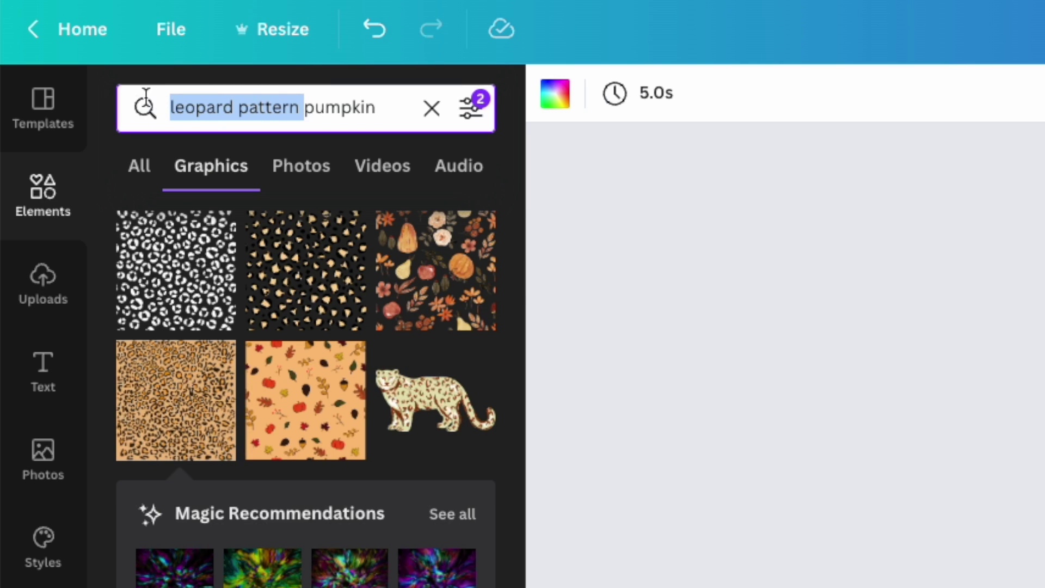
key(BackSpace)
key(Return)
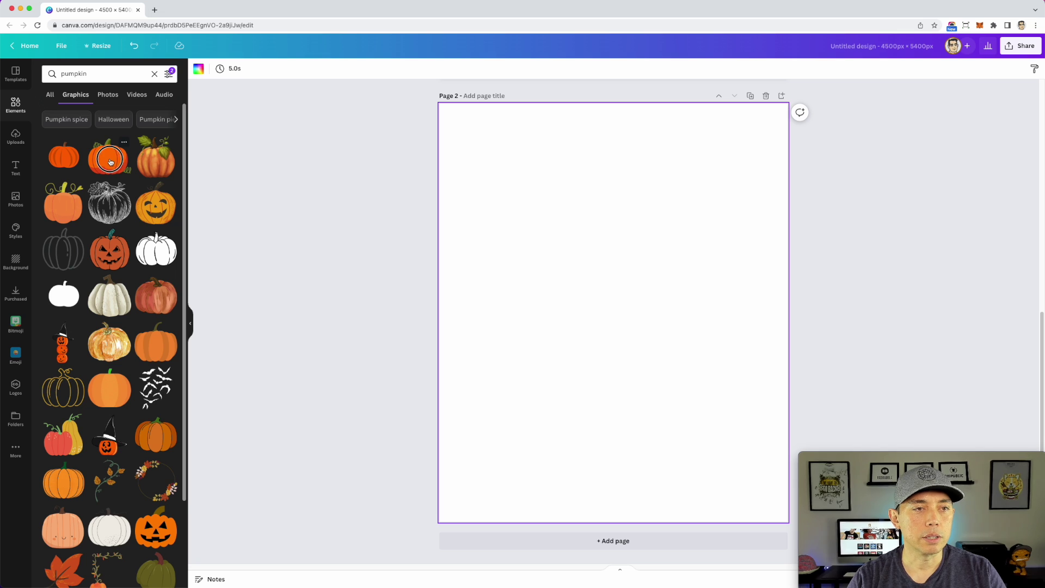
- Place the orange pumpkin with green curly vines in the upper part of page 2 and enlarge it
click(305, 341)
drag(573, 291, 532, 181)
drag(600, 231, 634, 240)
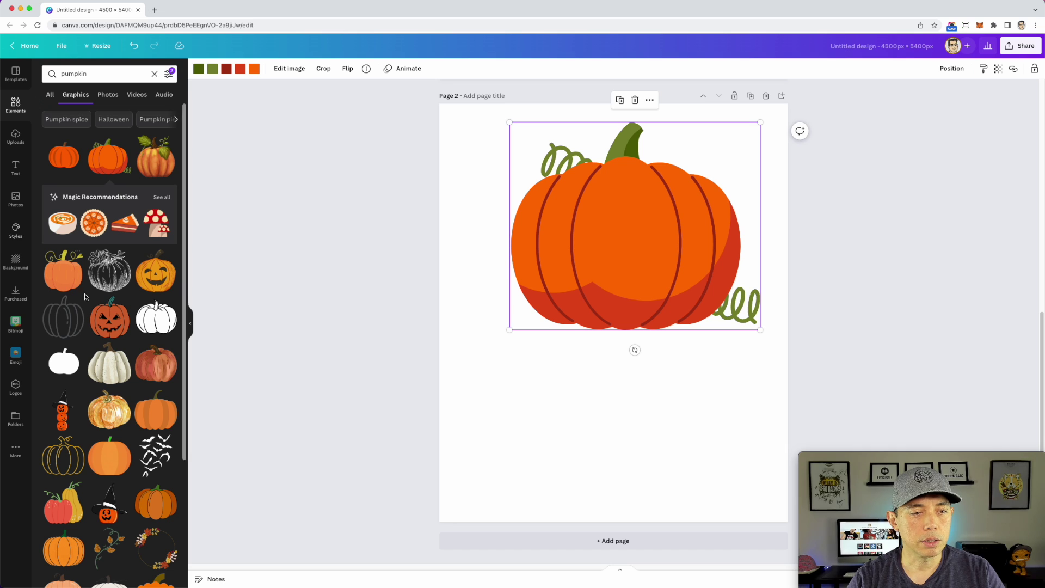
- Add the two-tone orange pumpkin below the vine pumpkin, enlarge it to about 2,820 × 2,610 px and move both pumpkins into the page
click(155, 409)
drag(628, 331, 582, 408)
drag(607, 459, 726, 490)
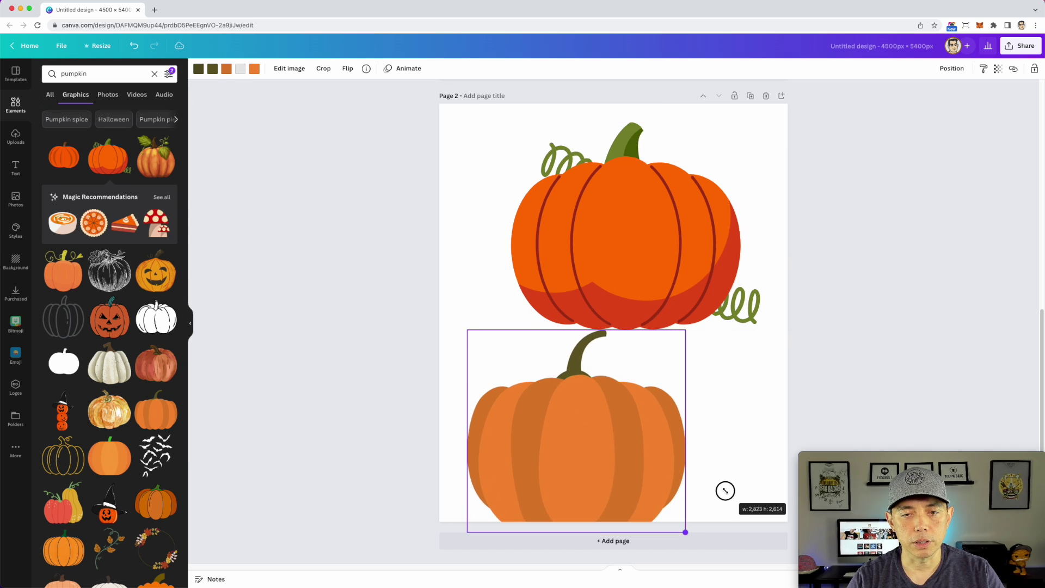
drag(606, 439, 655, 422)
drag(645, 265, 635, 247)
click(653, 377)
drag(653, 378, 657, 374)
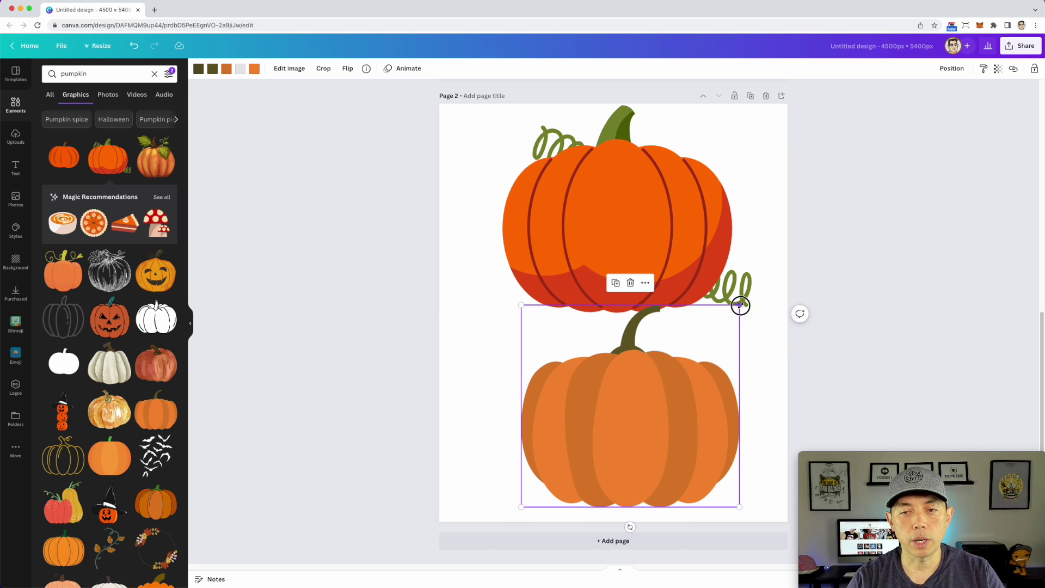
- Shrink the lower pumpkin and reposition the vine pumpkin above it so the two no longer overlap
drag(739, 306, 711, 329)
click(640, 210)
drag(636, 207, 637, 212)
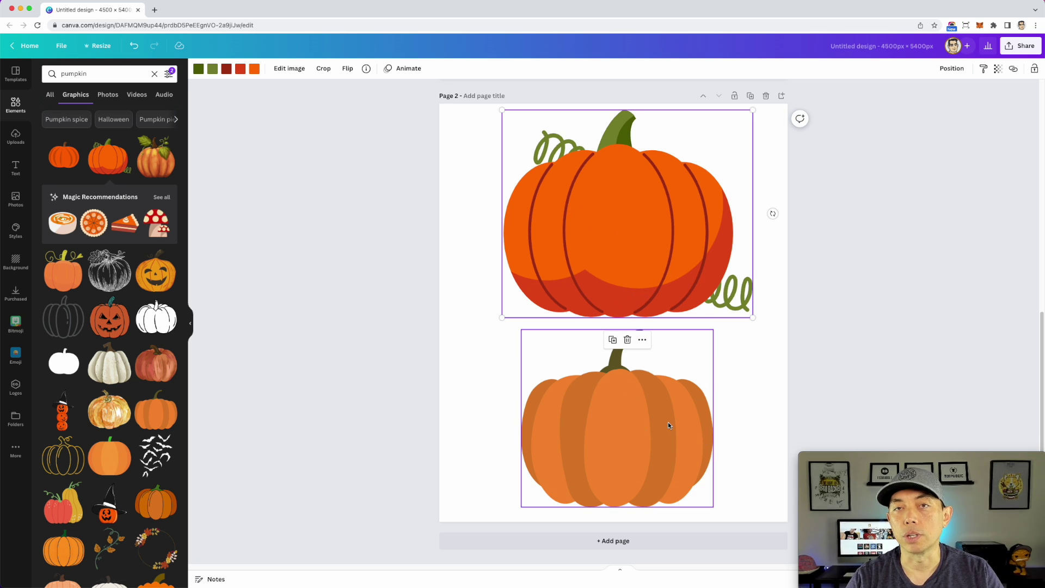
drag(636, 223, 630, 223)
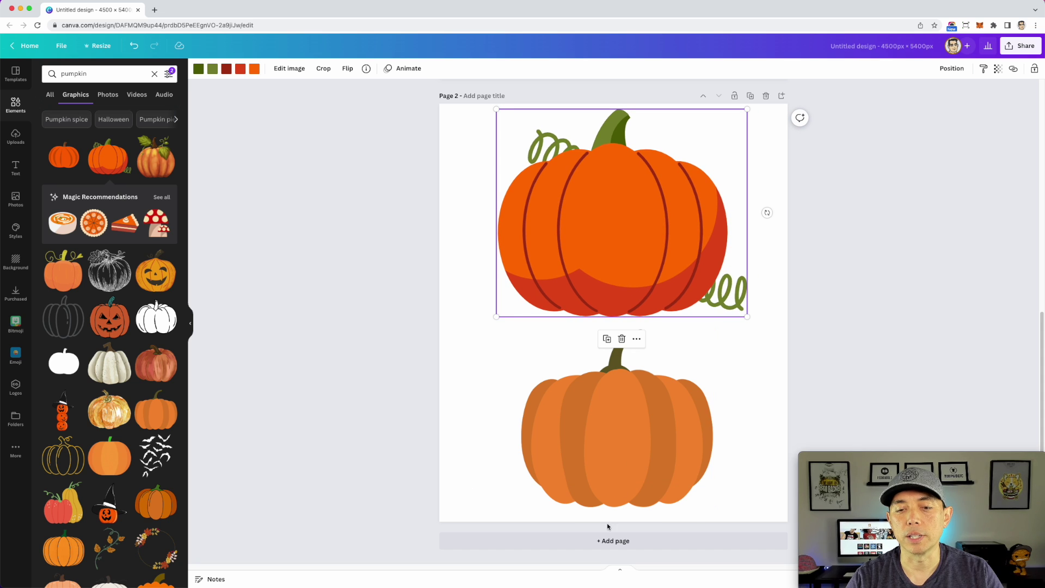
- Add a third page and search the graphics for "plaid"
click(614, 540)
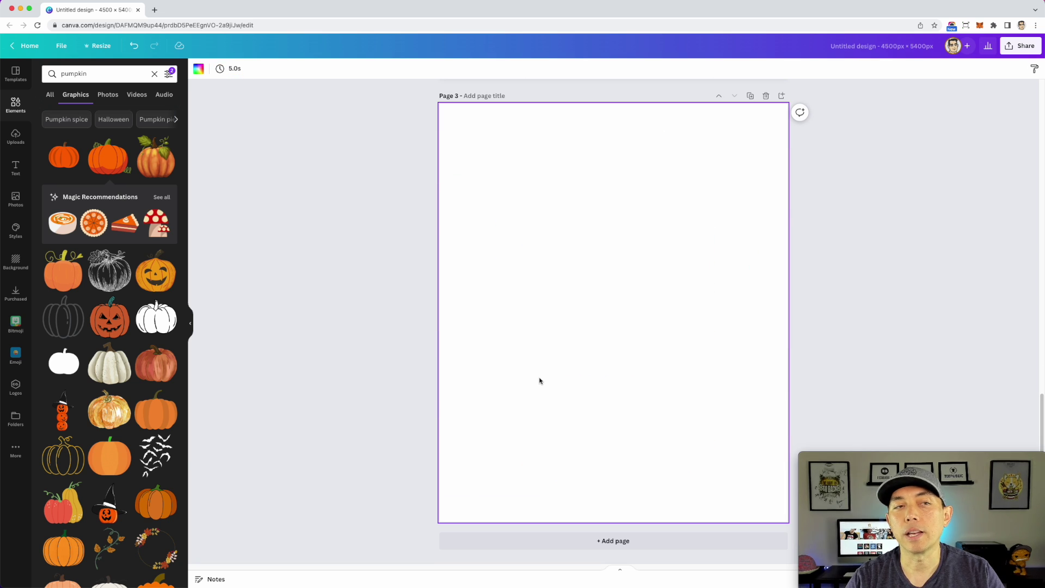
click(97, 74)
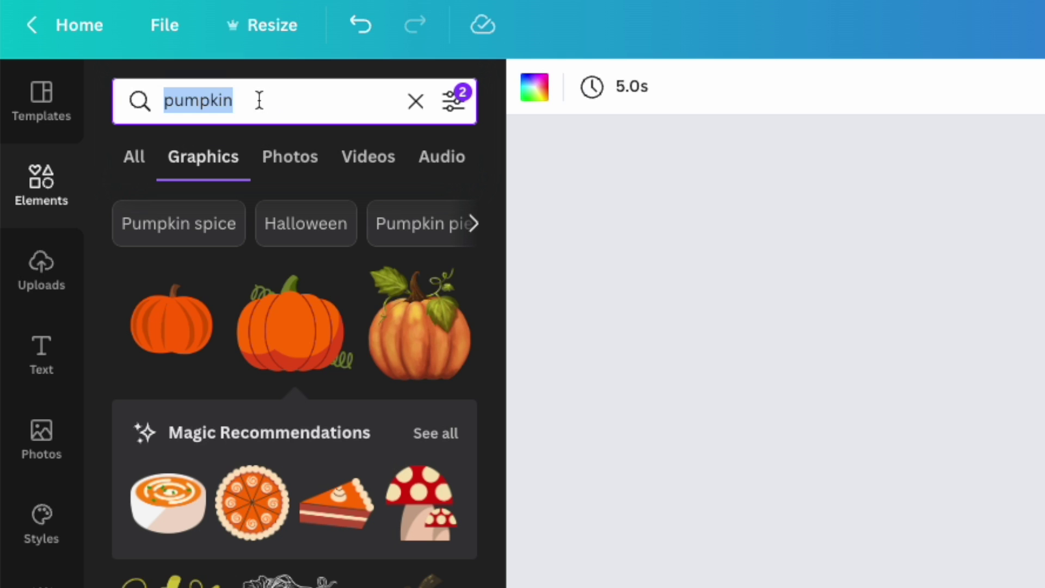
text(plaid)
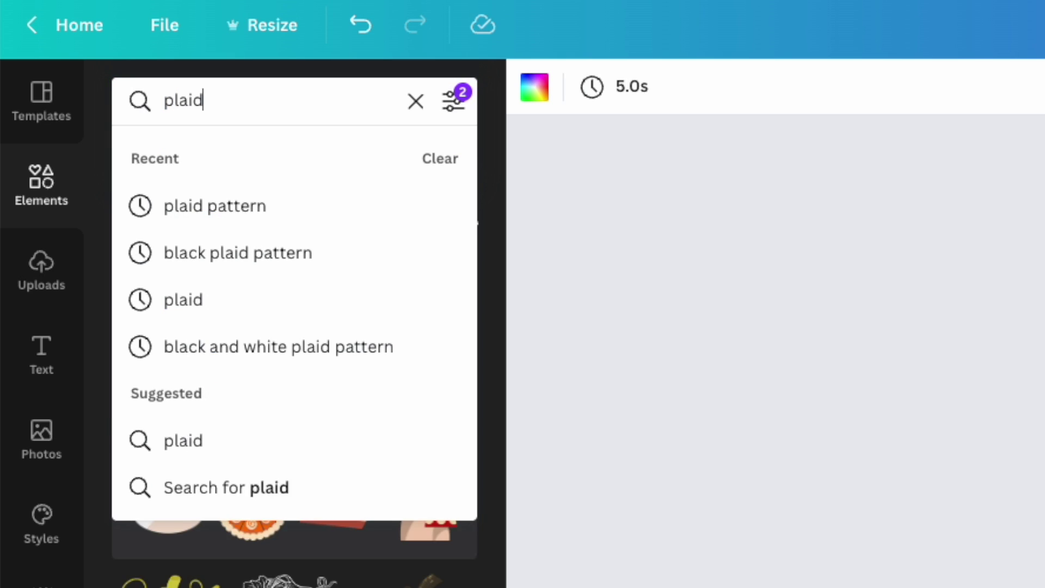
key(Return)
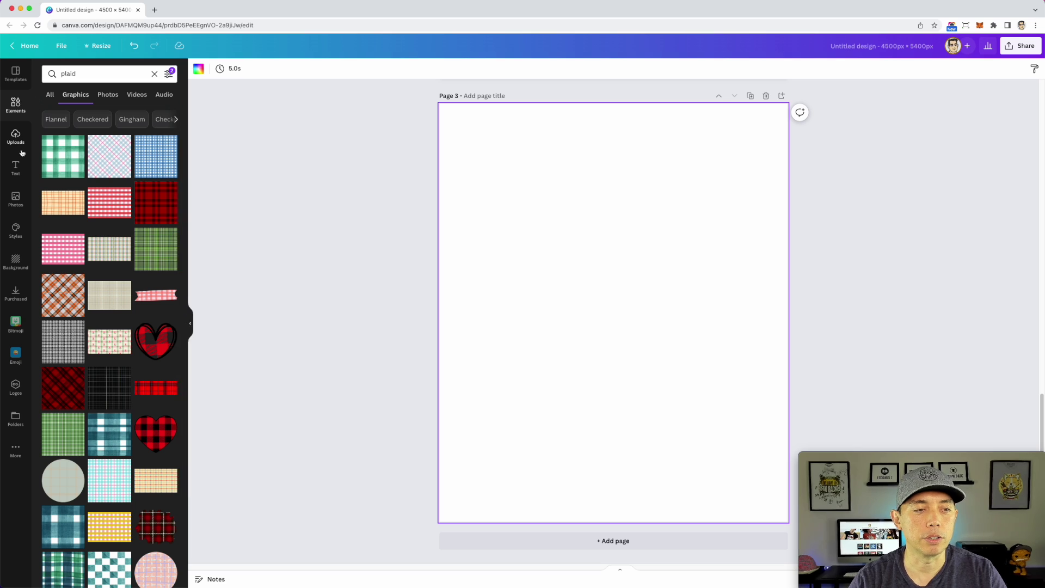
- Place the orange, black and white diagonal plaid pattern on page 3, enlarged to the full page width and moved down
click(63, 295)
drag(625, 255, 590, 199)
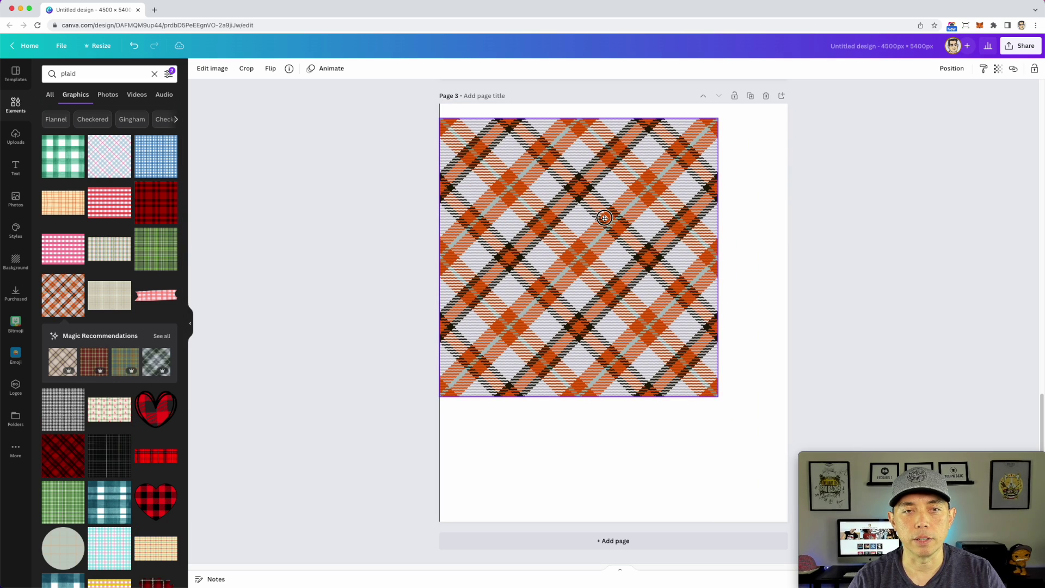
drag(717, 397, 786, 467)
drag(711, 327, 711, 341)
click(419, 241)
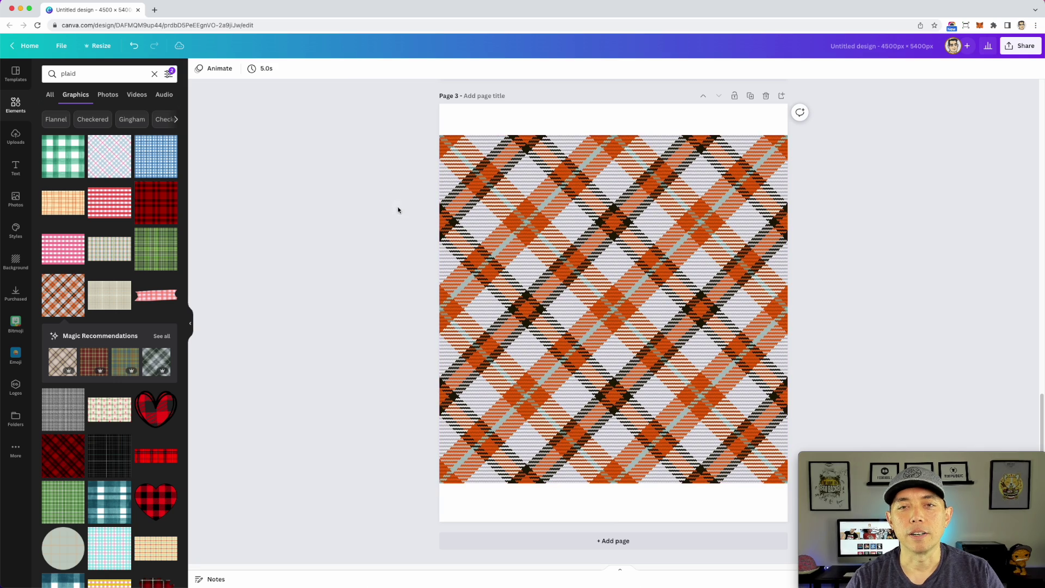
- Download all three pages of the design as a PDF Standard file
scroll(607, 258, up, 5)
scroll(608, 258, up, 10)
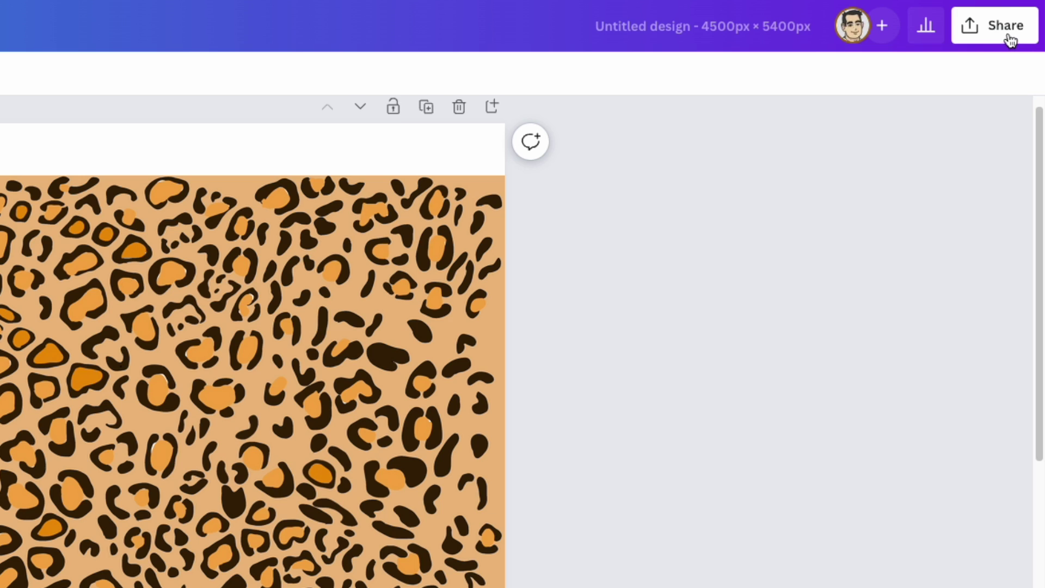
click(1033, 49)
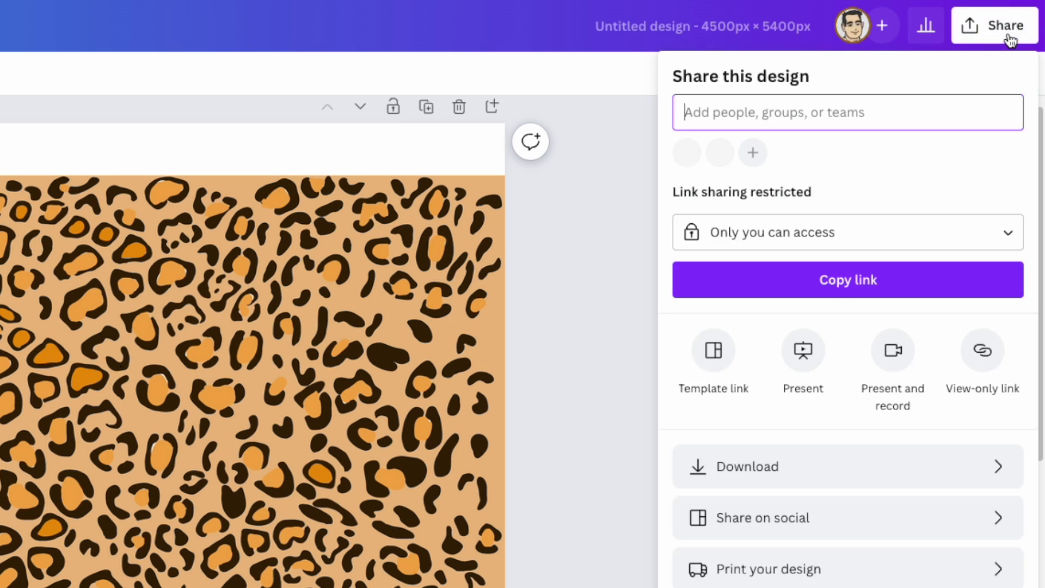
click(747, 469)
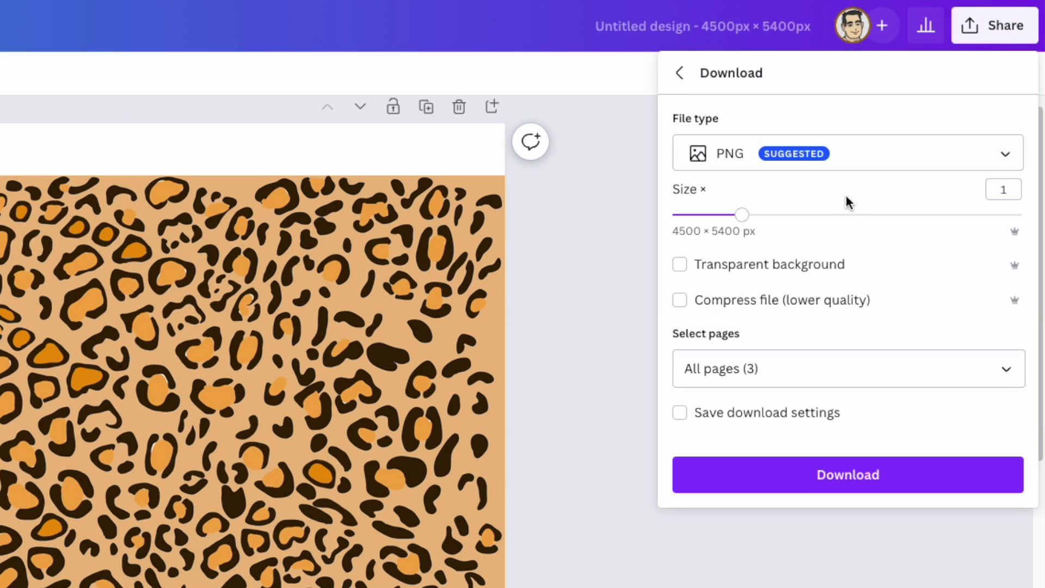
click(937, 157)
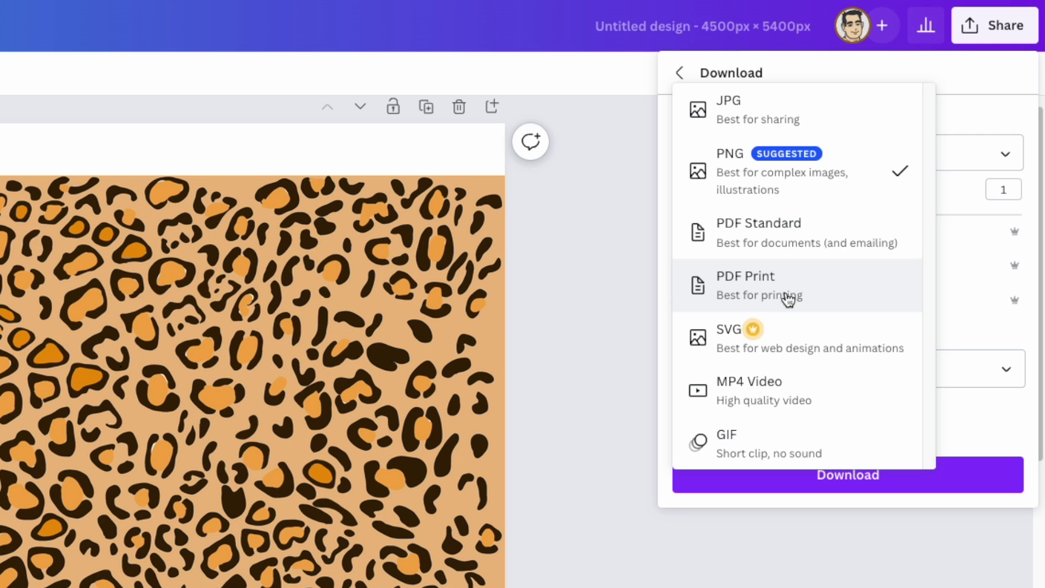
click(798, 239)
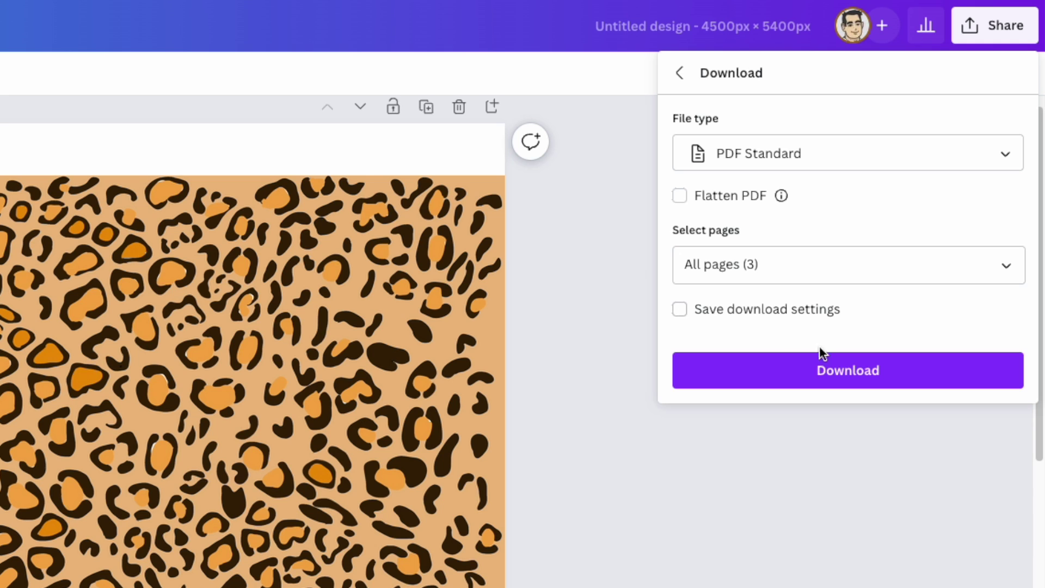
click(821, 371)
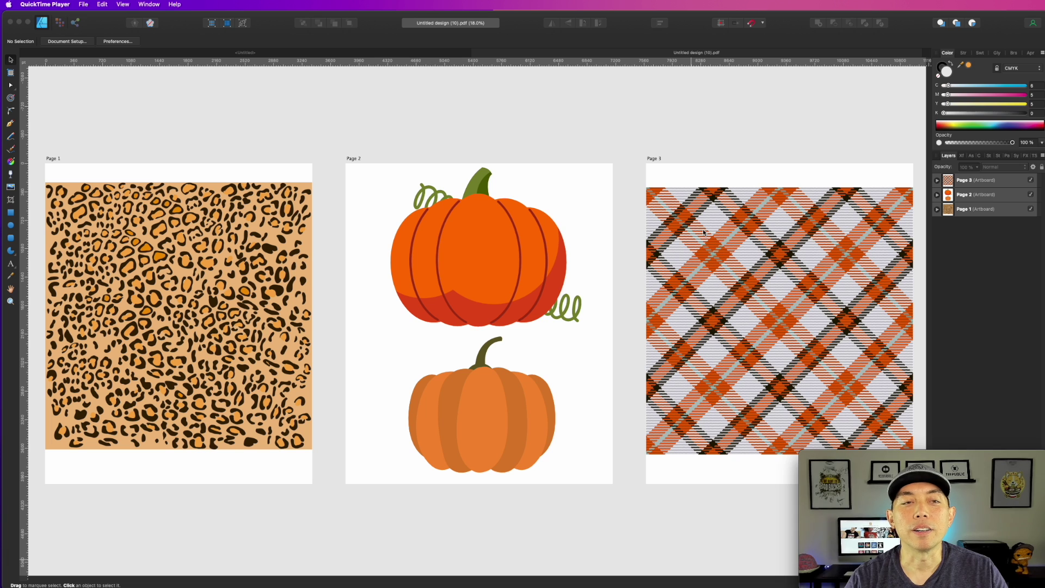
- In Affinity Designer, inspect the imported pumpkin curves and check the artboard dimensions of the untitled document
drag(372, 130, 601, 517)
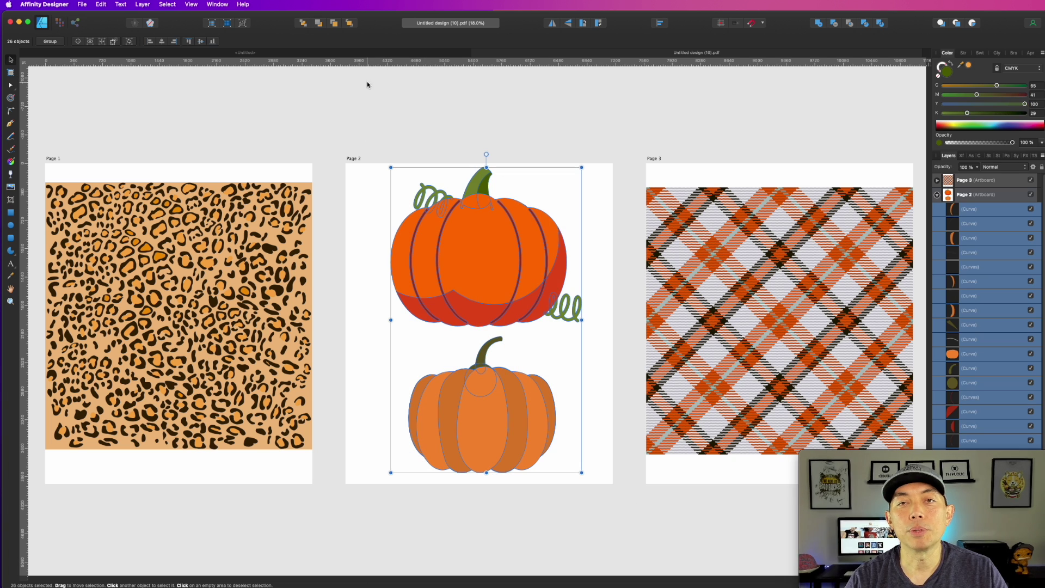
click(344, 111)
click(272, 52)
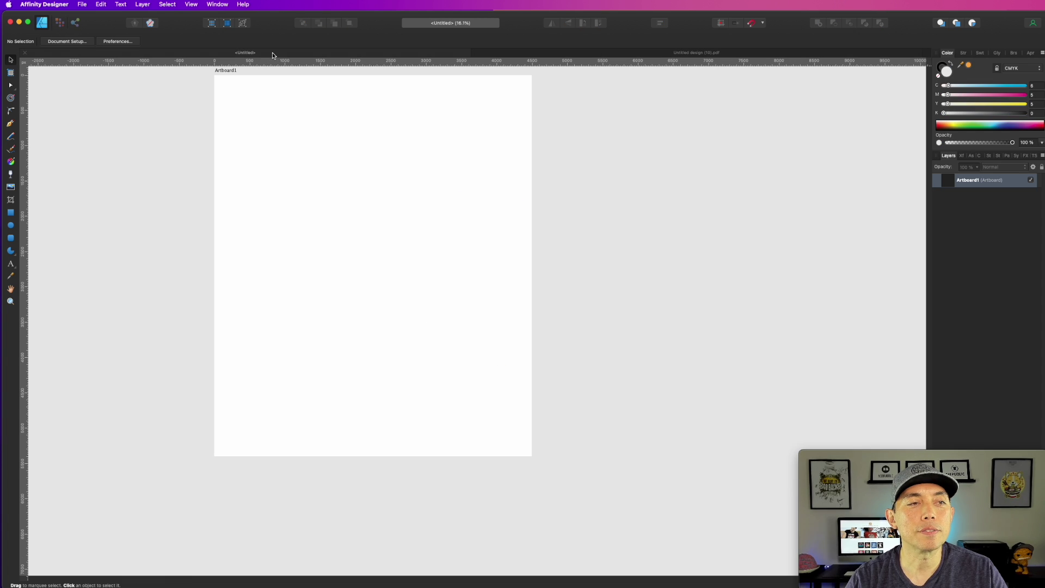
click(228, 70)
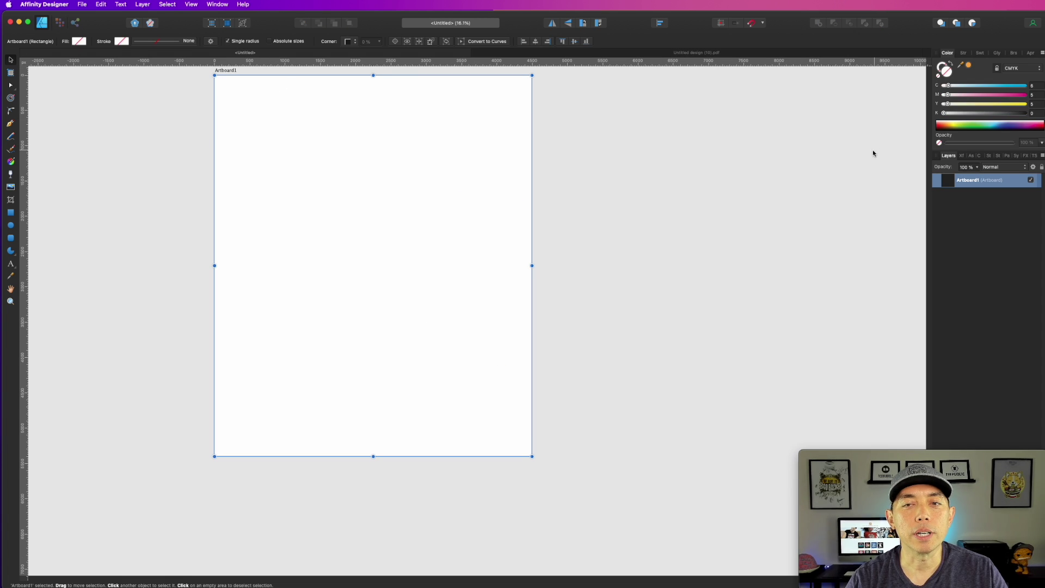
click(964, 156)
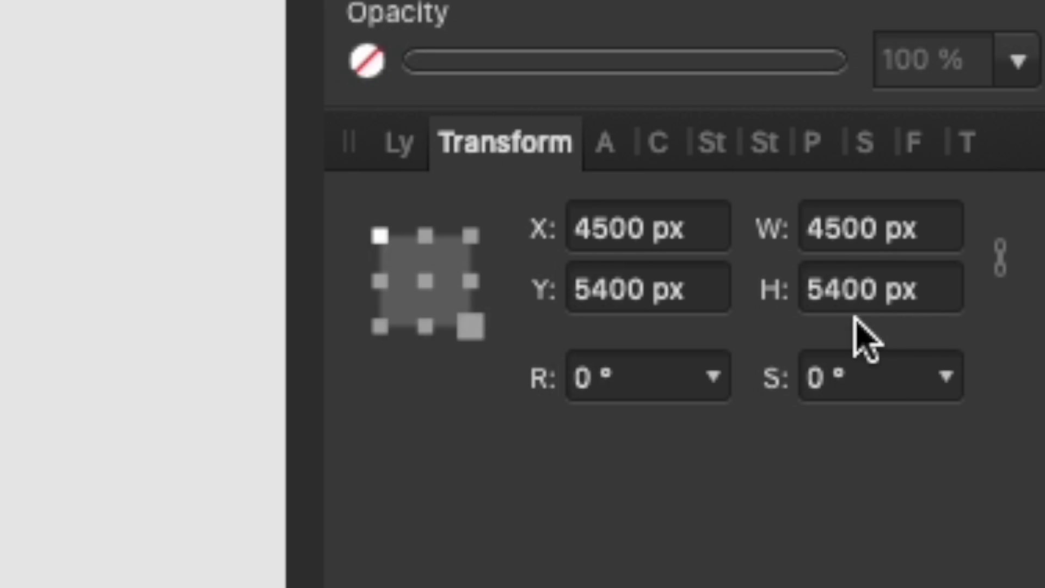
- Copy both pumpkins from Page 2 of the imported PDF and paste them into the untitled document
drag(373, 98, 602, 555)
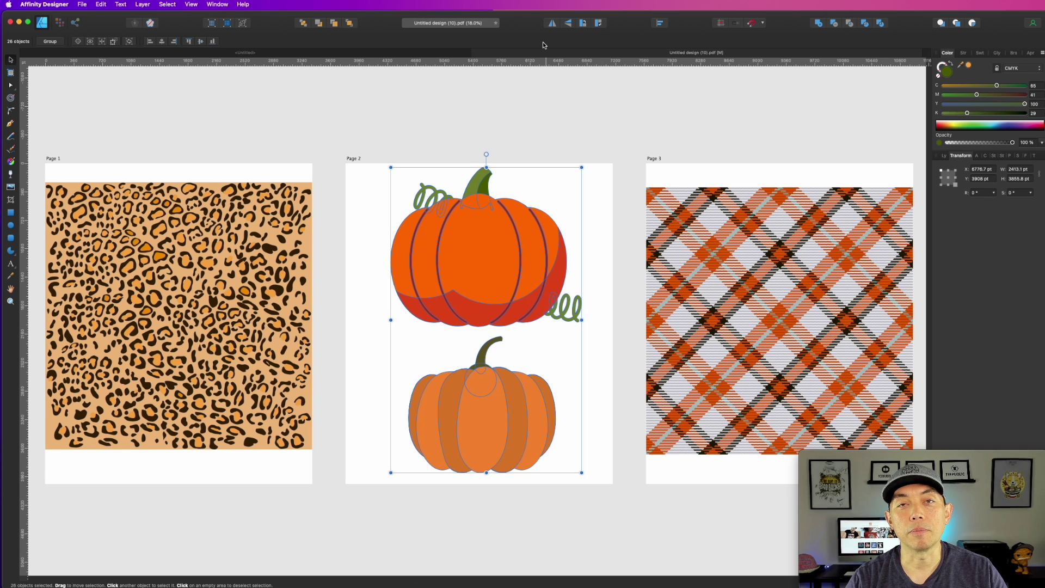
key(super+c)
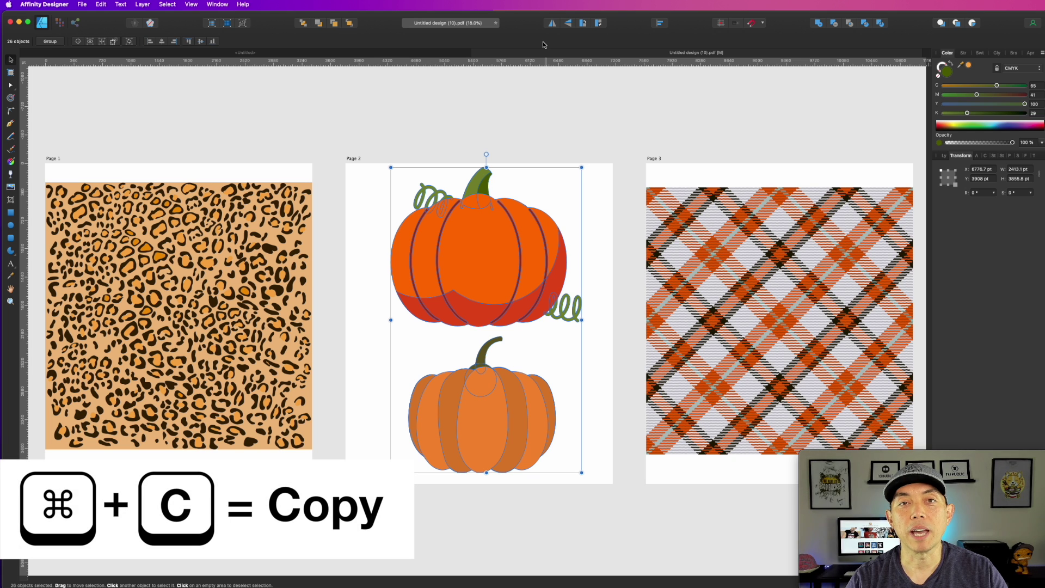
click(294, 52)
key(super+v)
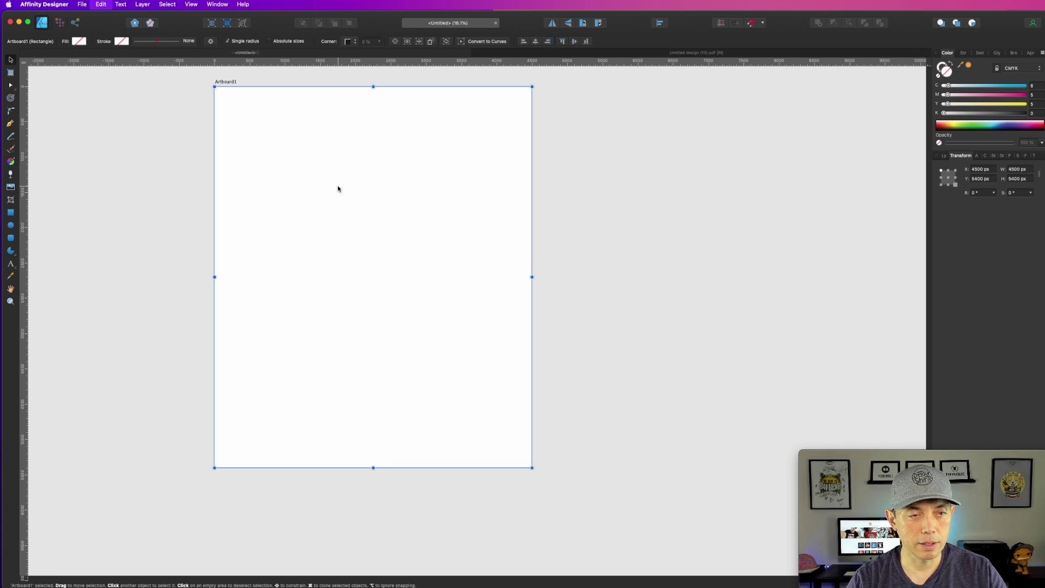
click(631, 243)
- Move the two-tone pumpkin off the artboard and enlarge the vine pumpkin on it to about 3870 × 3500 px
drag(206, 231, 144, 191)
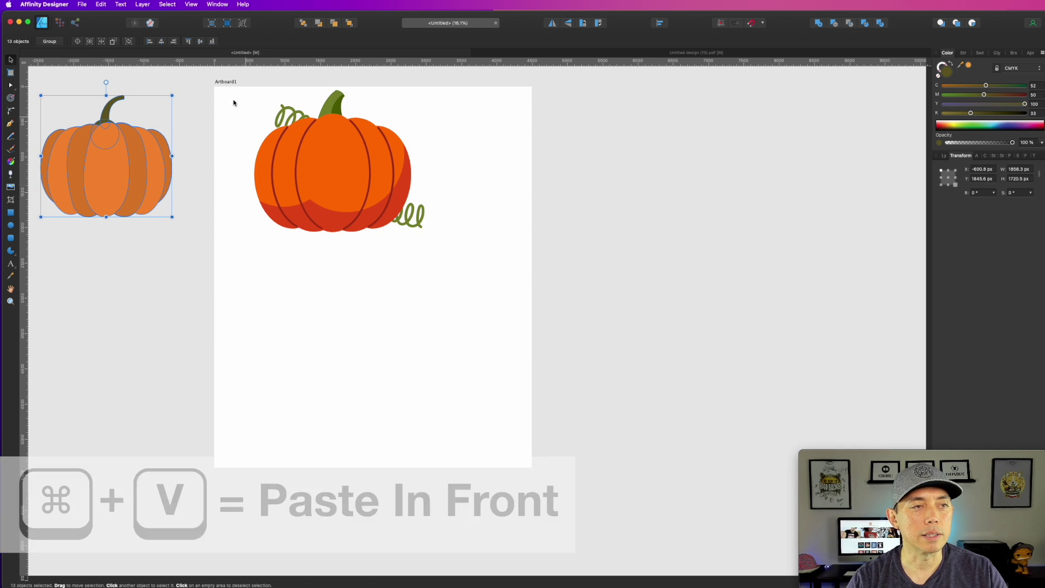
drag(197, 77, 527, 338)
drag(430, 233, 400, 275)
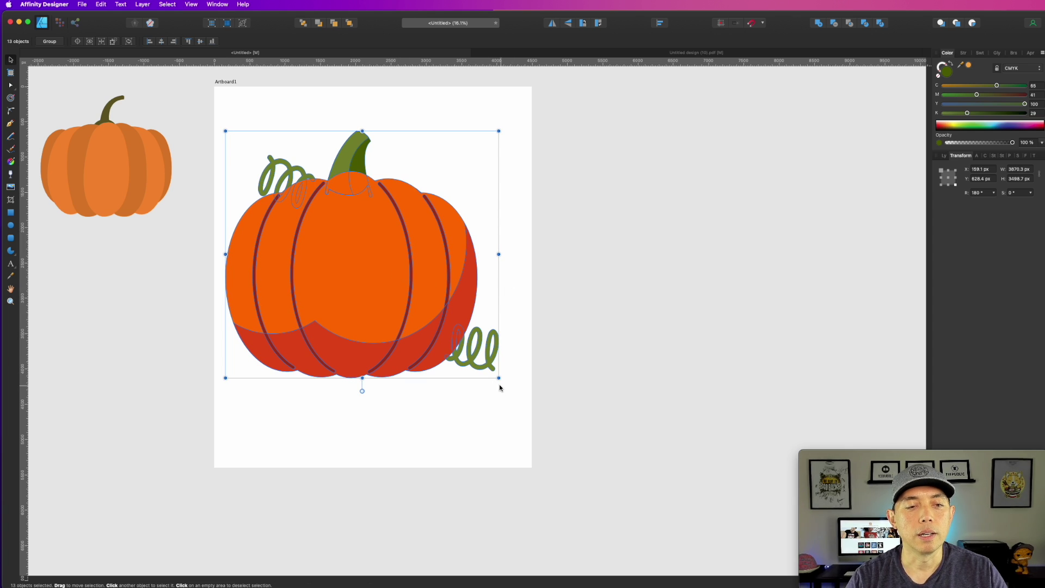
- Enlarge the vine pumpkin on the artboard to about 4180 × 3780 px
drag(497, 377, 521, 397)
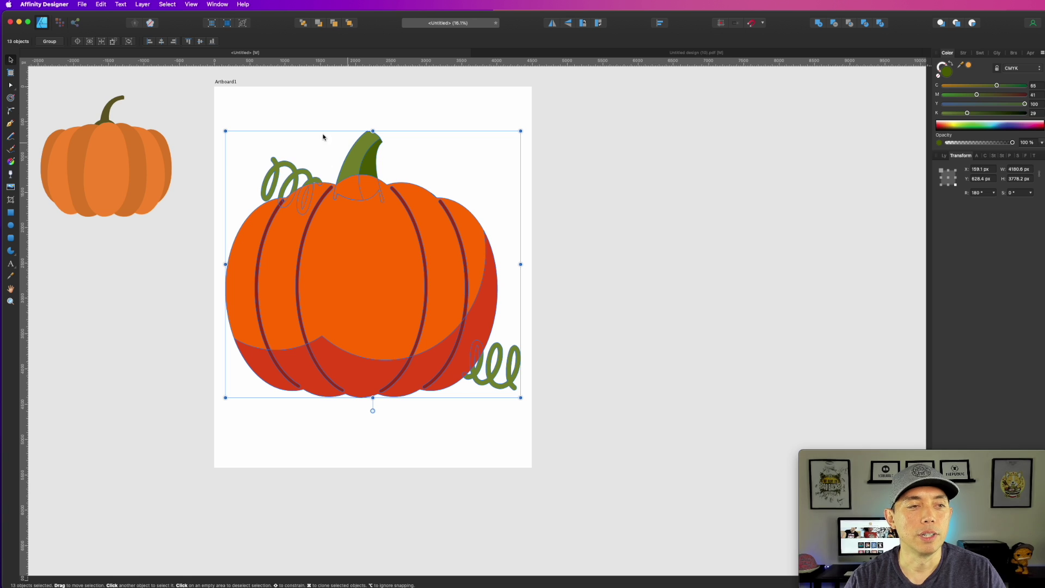
click(182, 100)
- Duplicate the artboard beside the original and delete the vine pumpkin from the copy
click(226, 83)
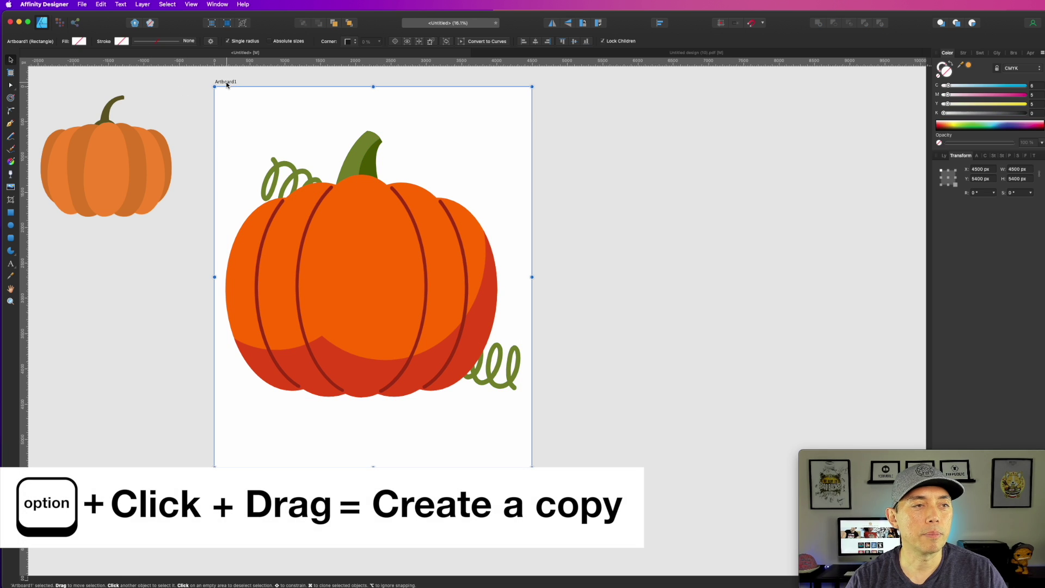
drag(227, 82, 592, 87)
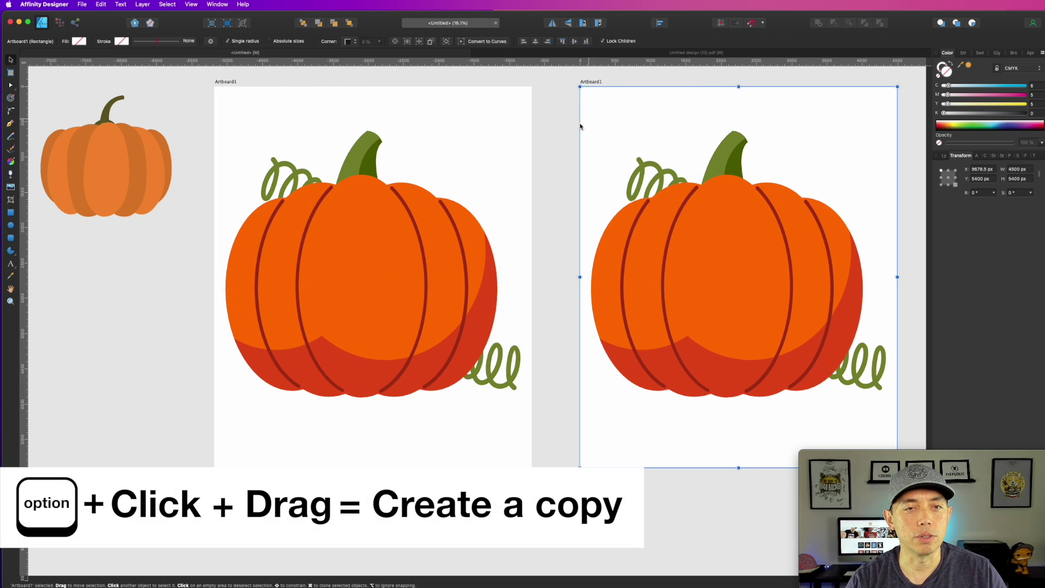
click(554, 117)
drag(554, 117, 917, 422)
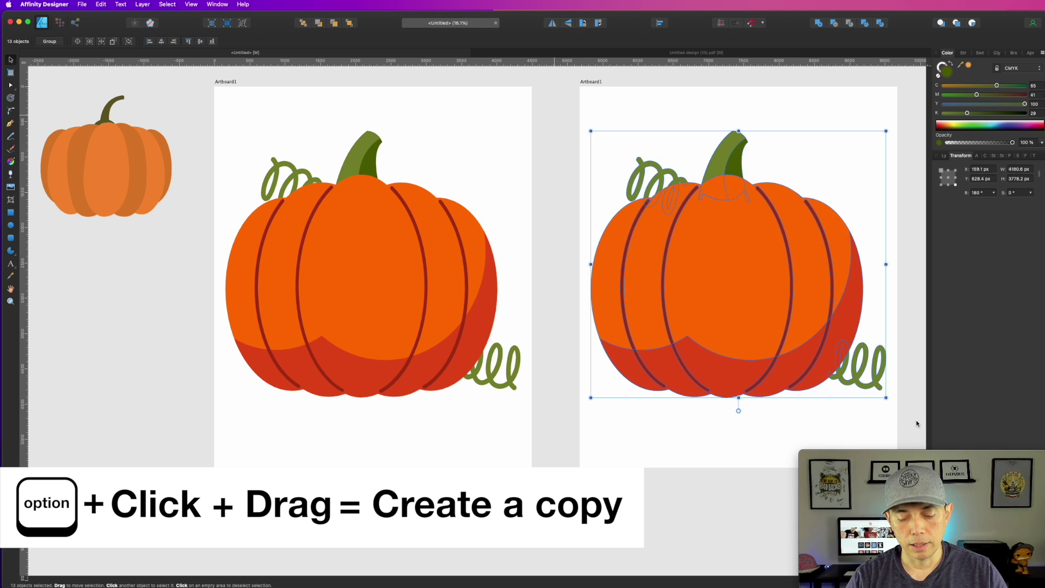
key(Delete)
- Move the two-tone pumpkin onto the empty second artboard and enlarge it to about 4190 × 3970 px
drag(35, 80, 181, 285)
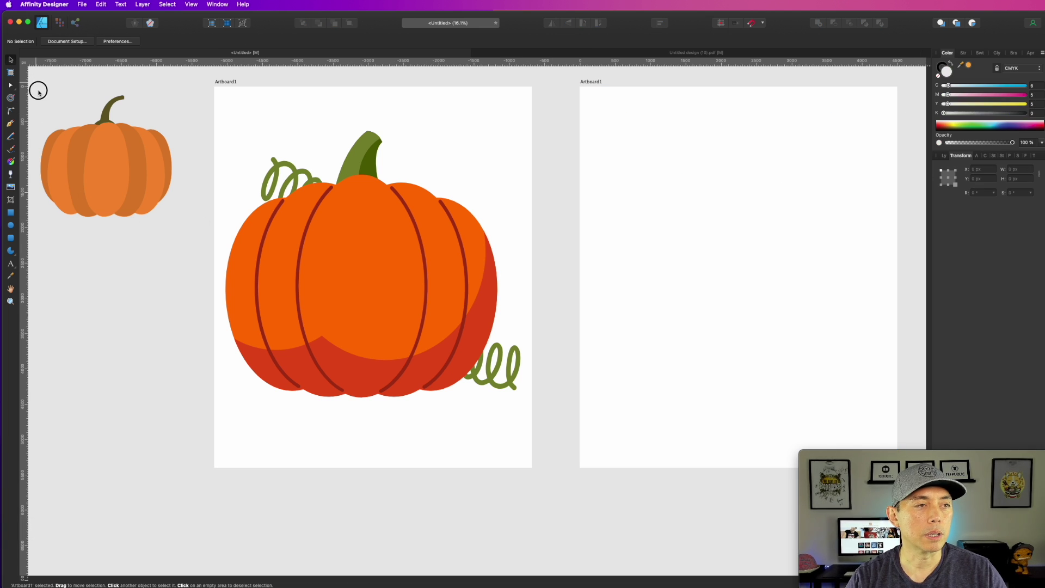
drag(119, 183, 669, 208)
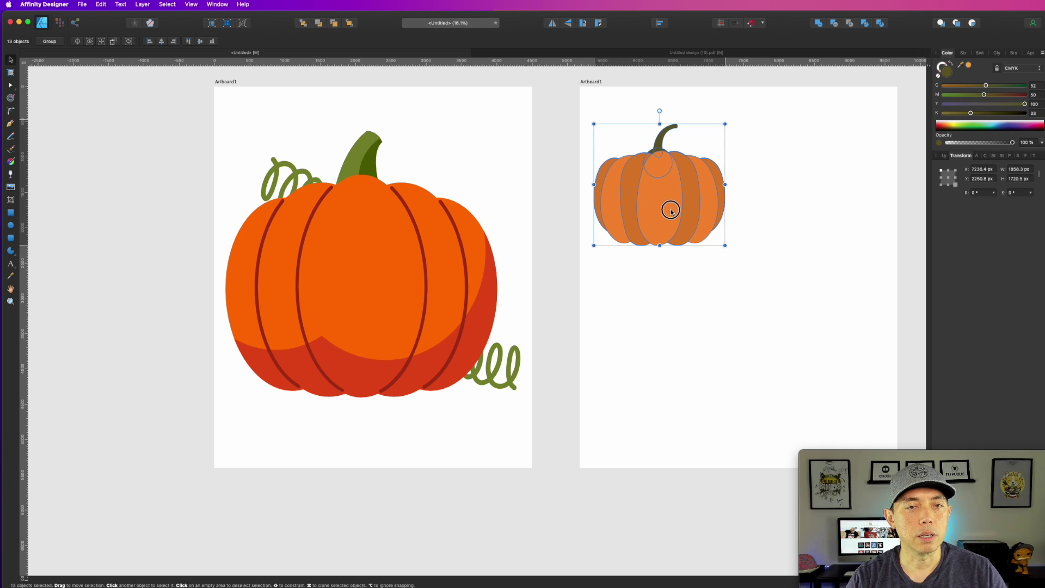
drag(726, 244, 889, 403)
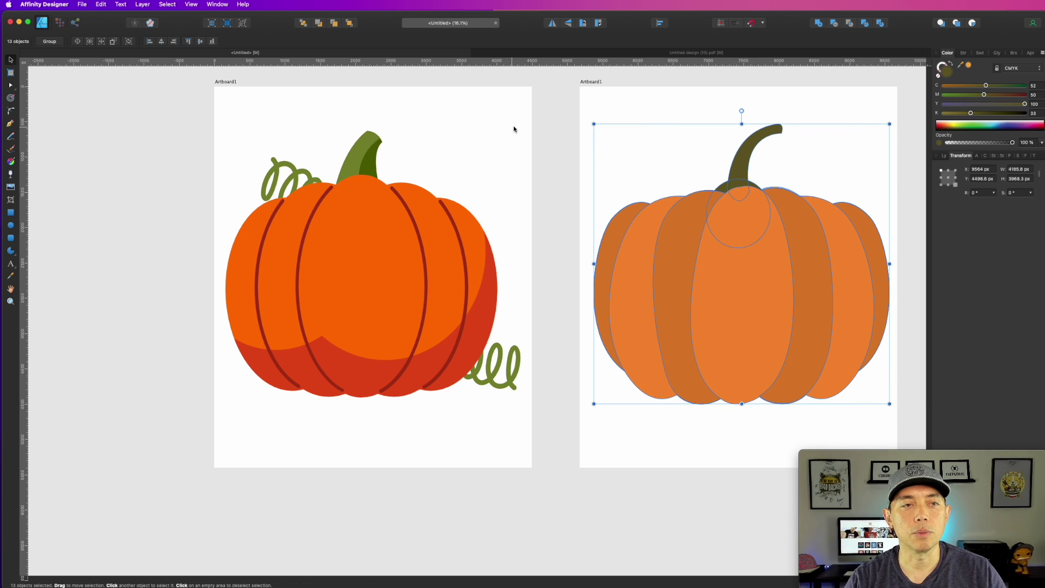
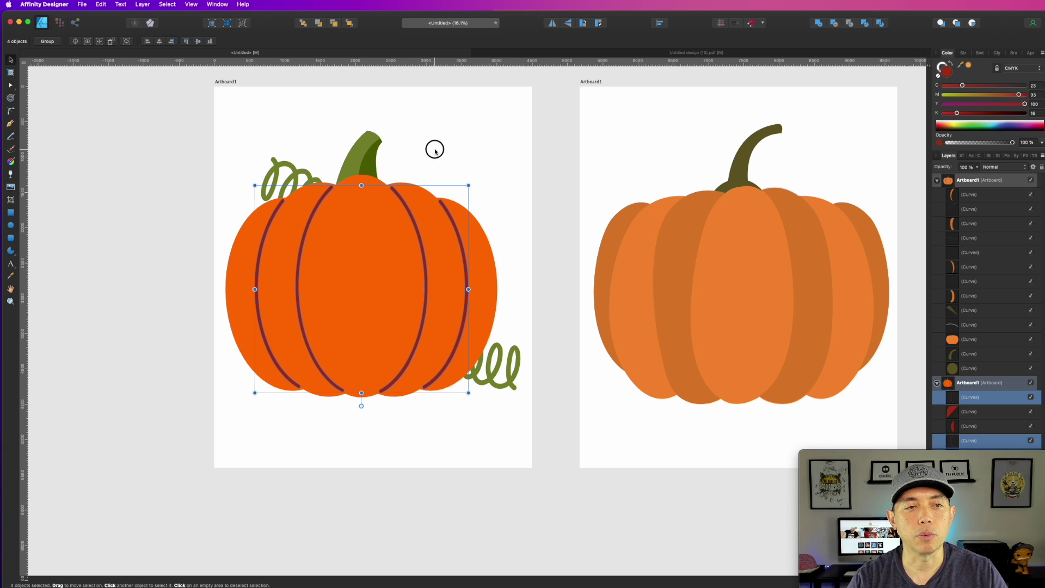
- Copy the leopard image from Page 1 of the PDF onto the vine pumpkin's artboard and enlarge it to nearly the artboard's width
click(434, 150)
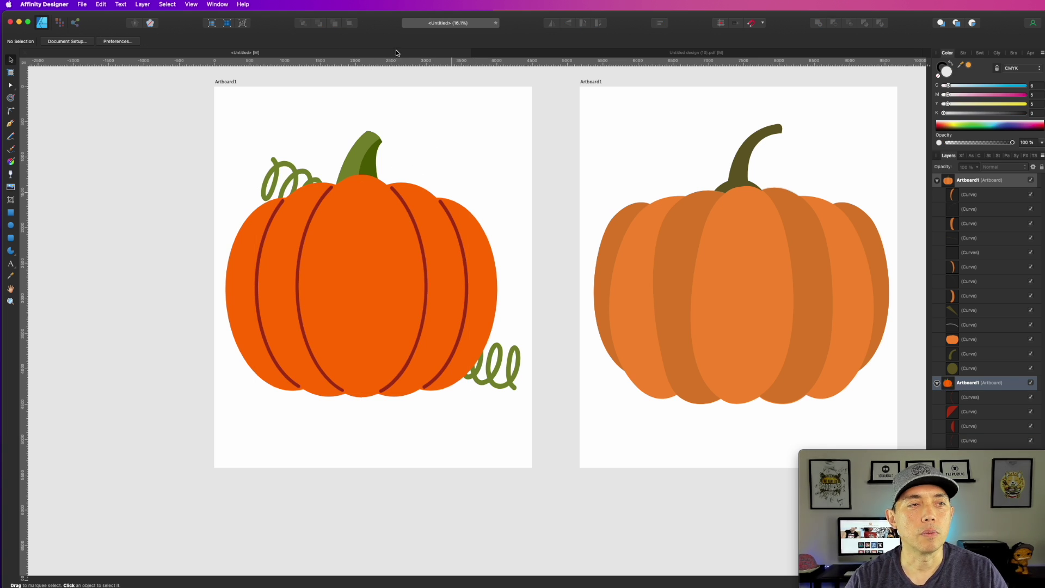
click(550, 53)
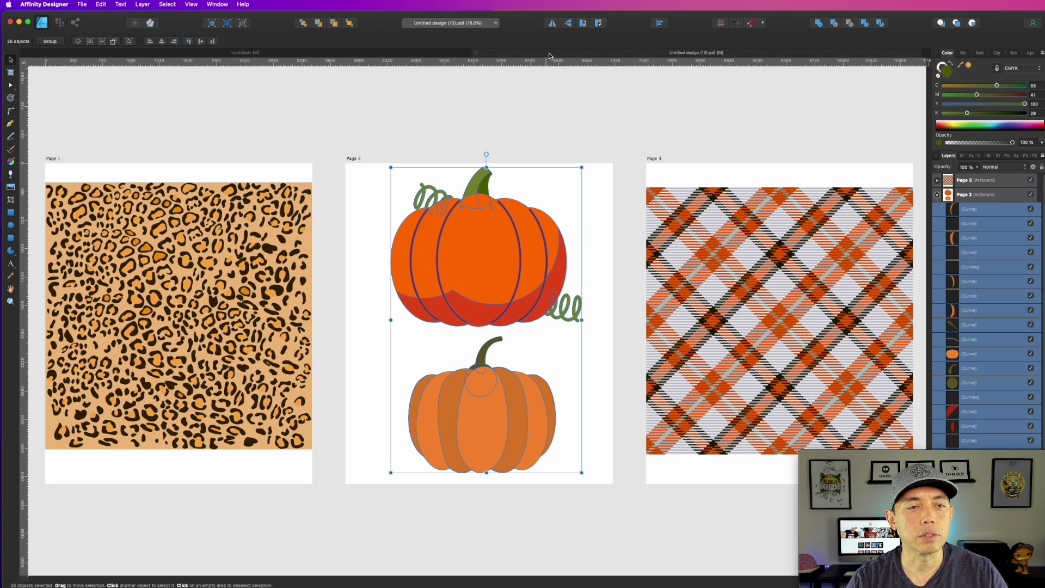
click(214, 215)
key(super+c)
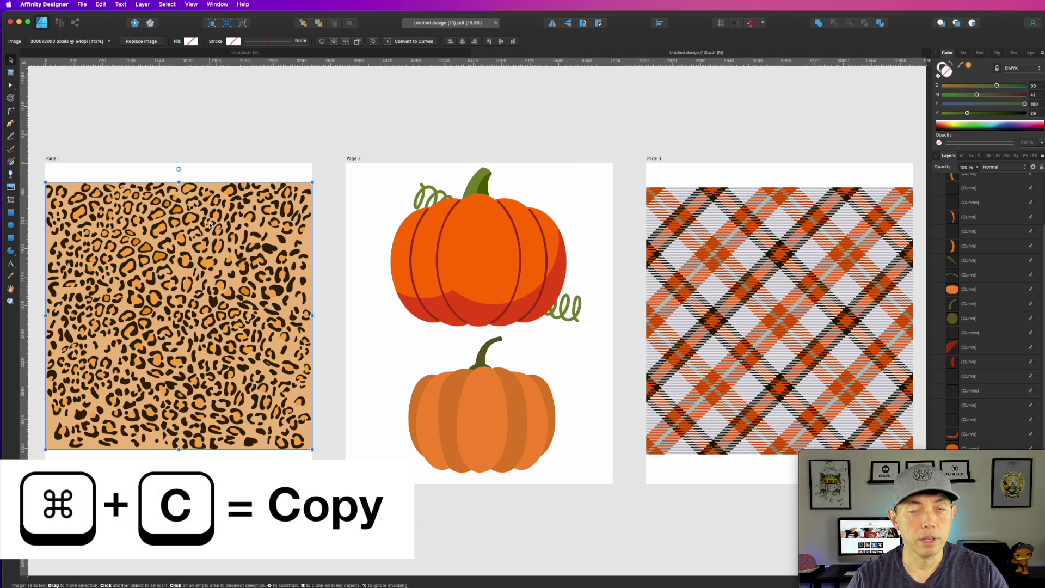
click(232, 52)
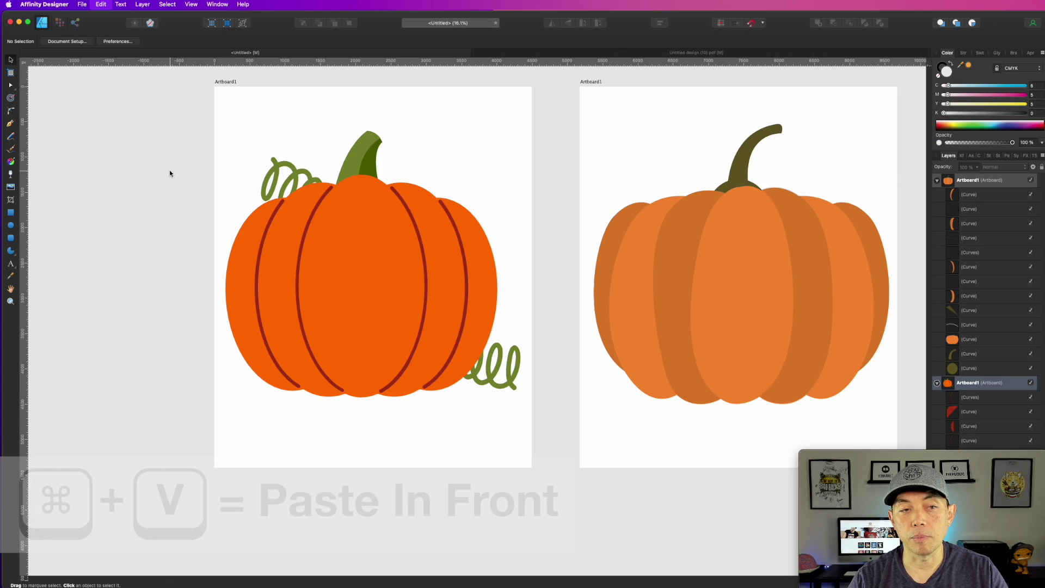
key(super+v)
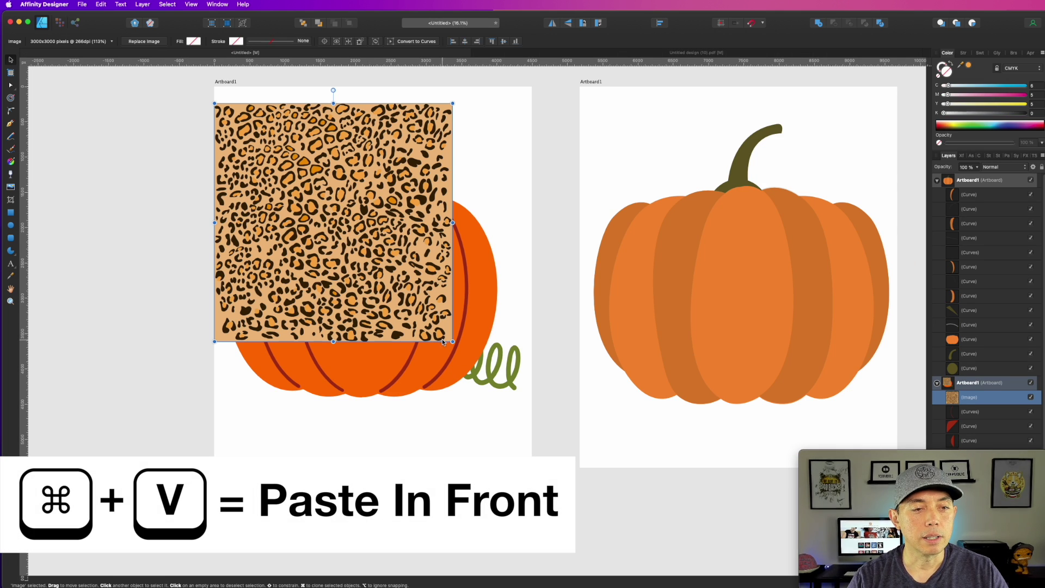
drag(452, 342, 528, 417)
mouse_move(442, 265)
mouse_down()
mouse_move(443, 282)
mouse_move(443, 271)
mouse_up()
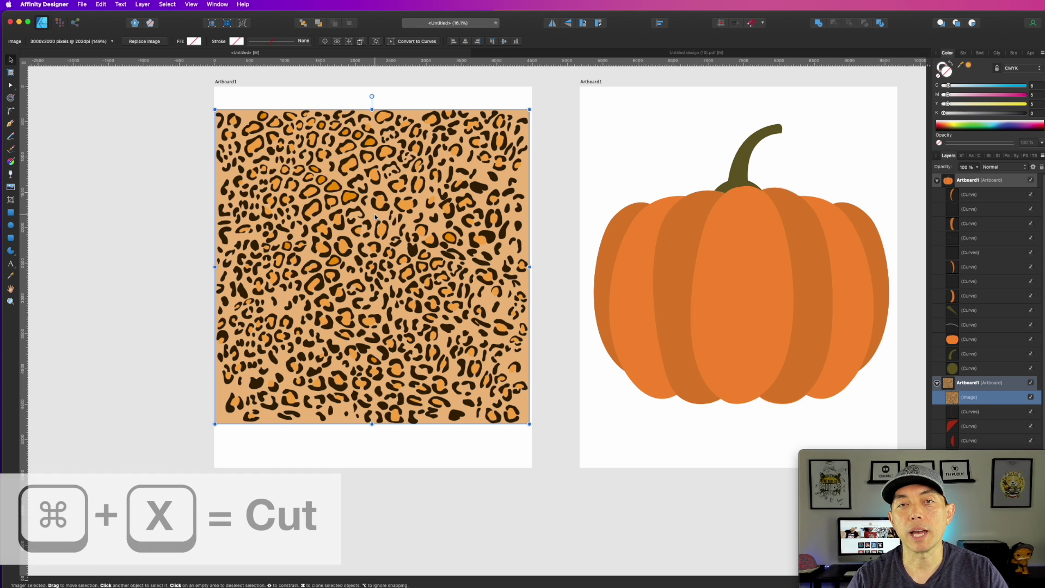
- Cut the leopard image and paste it directly above the vine pumpkin's orange body in the layer order
key(super+x)
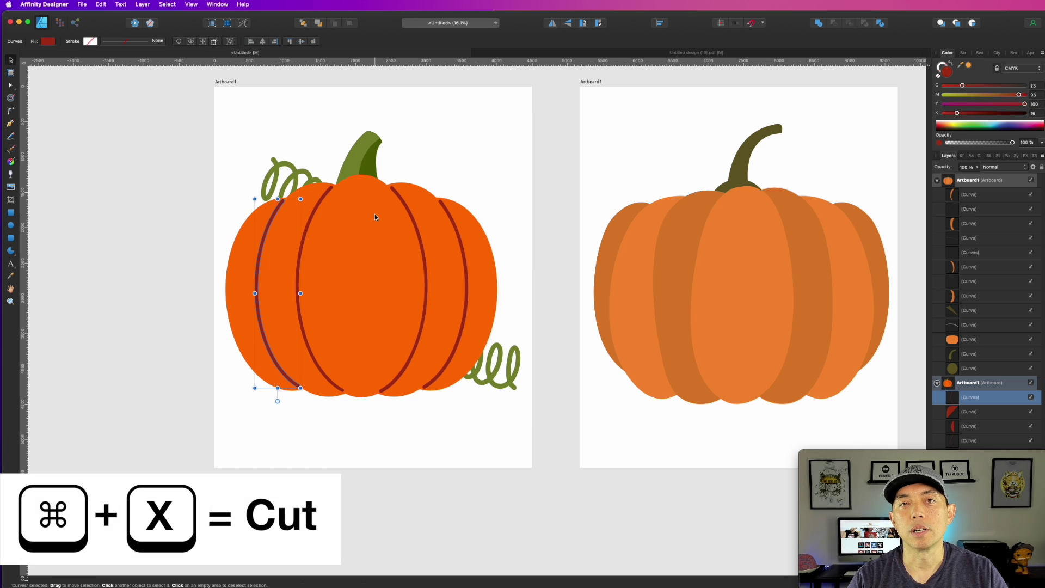
click(357, 252)
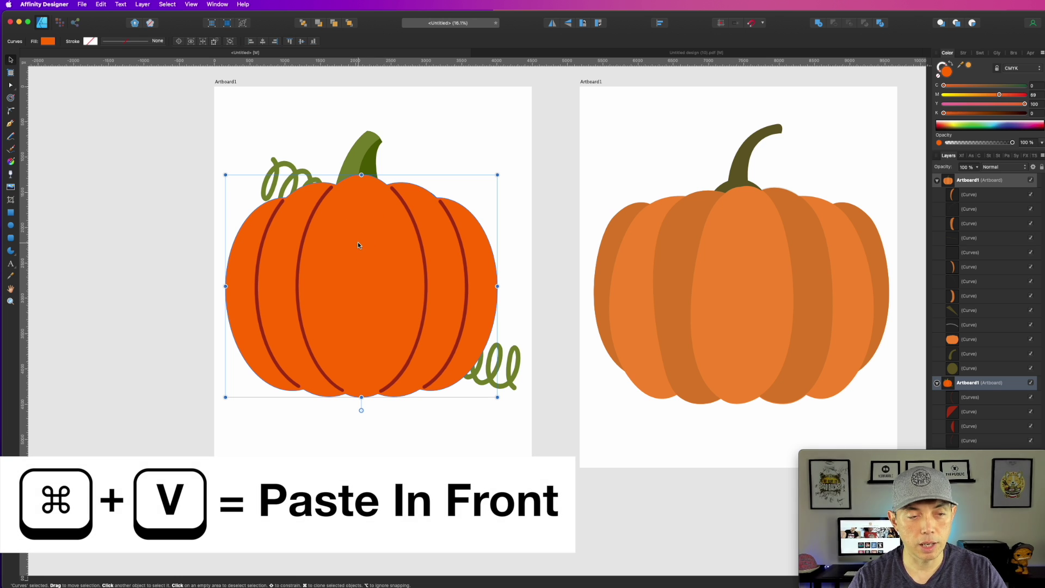
key(super+v)
scroll(958, 376, down, 1)
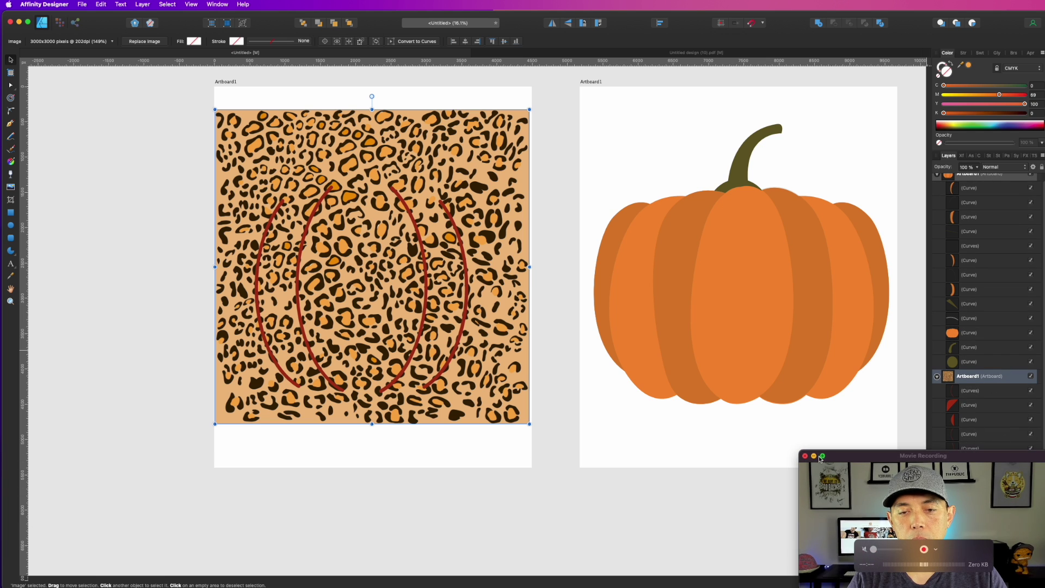
click(814, 456)
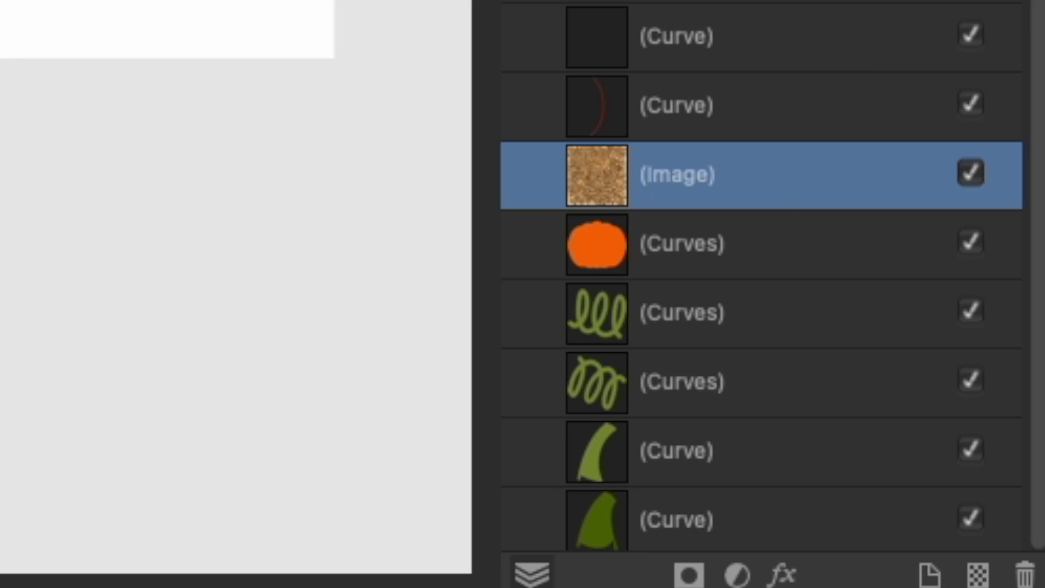
- Clip the leopard image inside the vine pumpkin's orange body curves
click(667, 253)
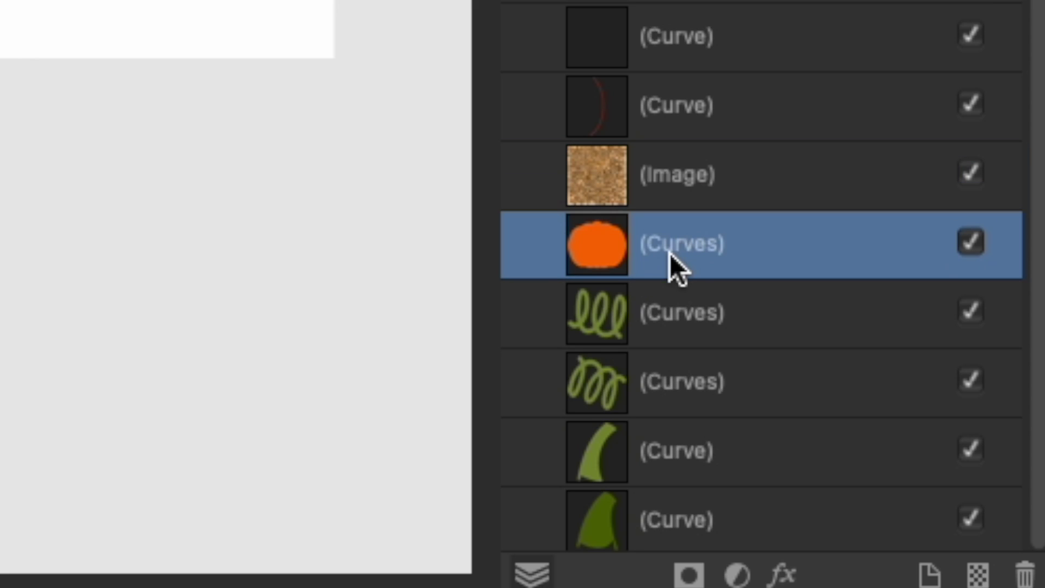
click(596, 182)
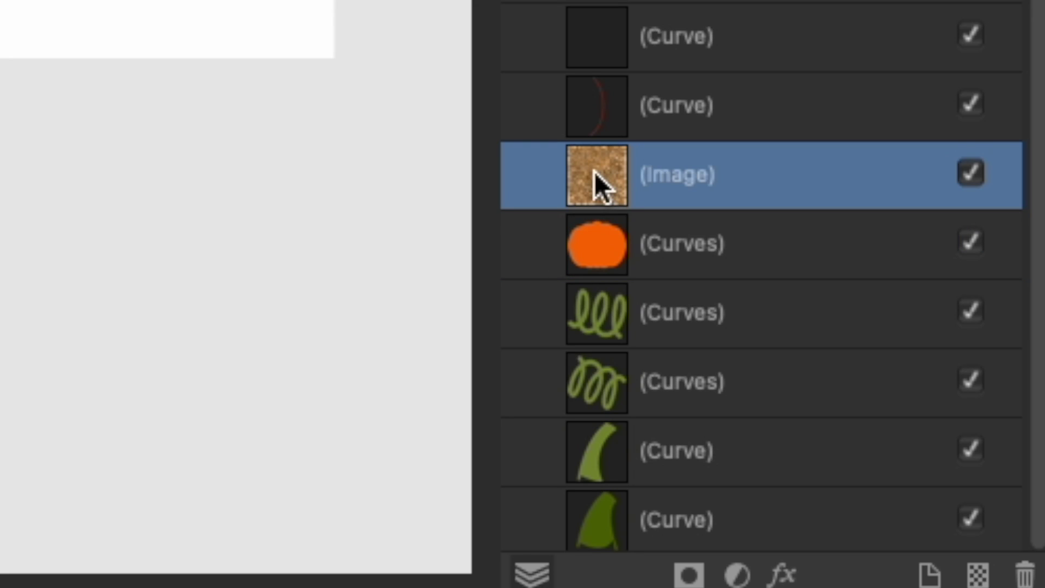
drag(594, 172, 768, 283)
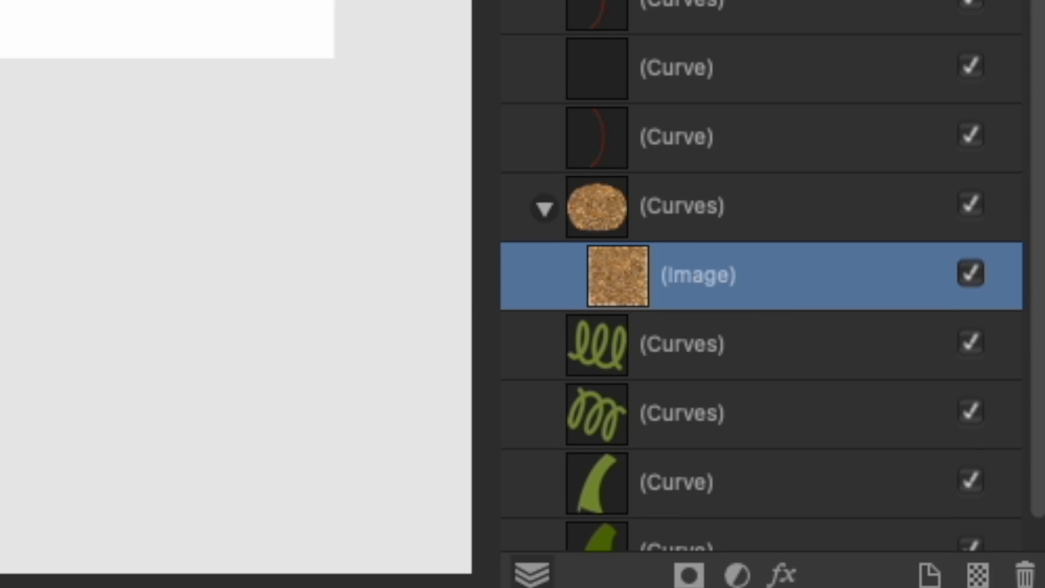
click(186, 174)
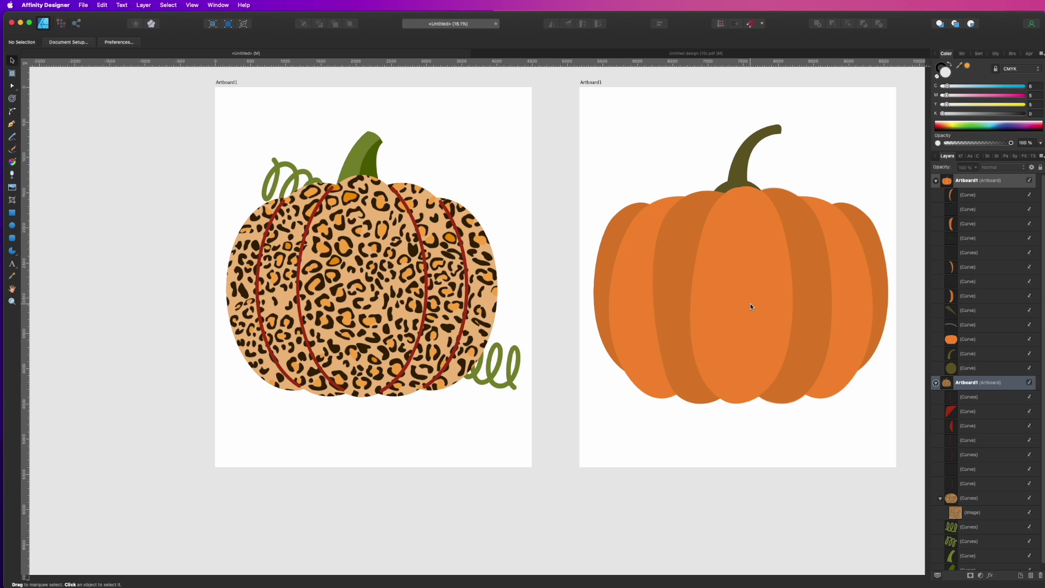
- Paste the leopard image above the two-tone pumpkin's light orange body curve and clip it inside that curve
scroll(750, 306, right, 10)
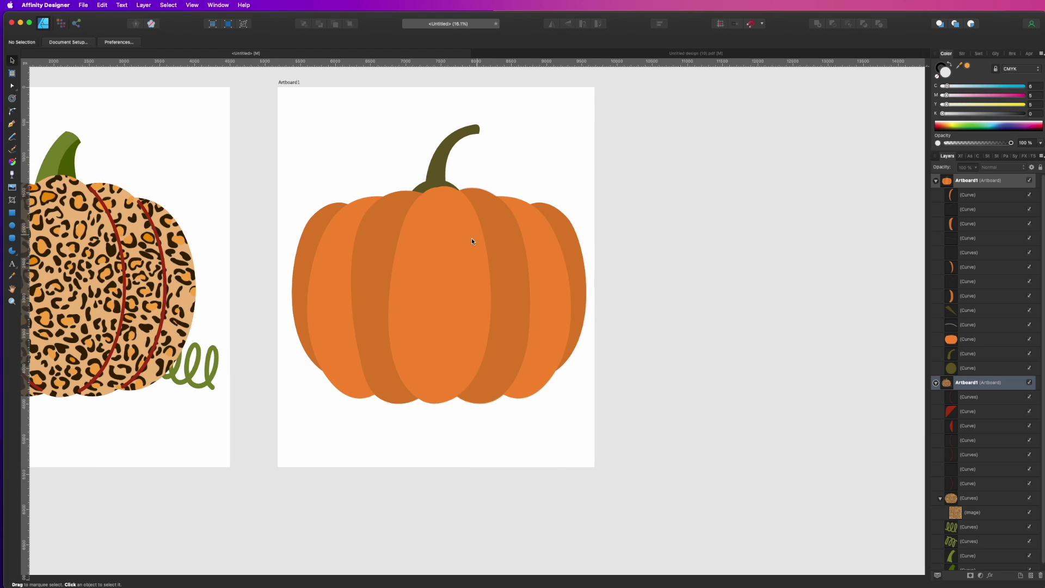
click(433, 261)
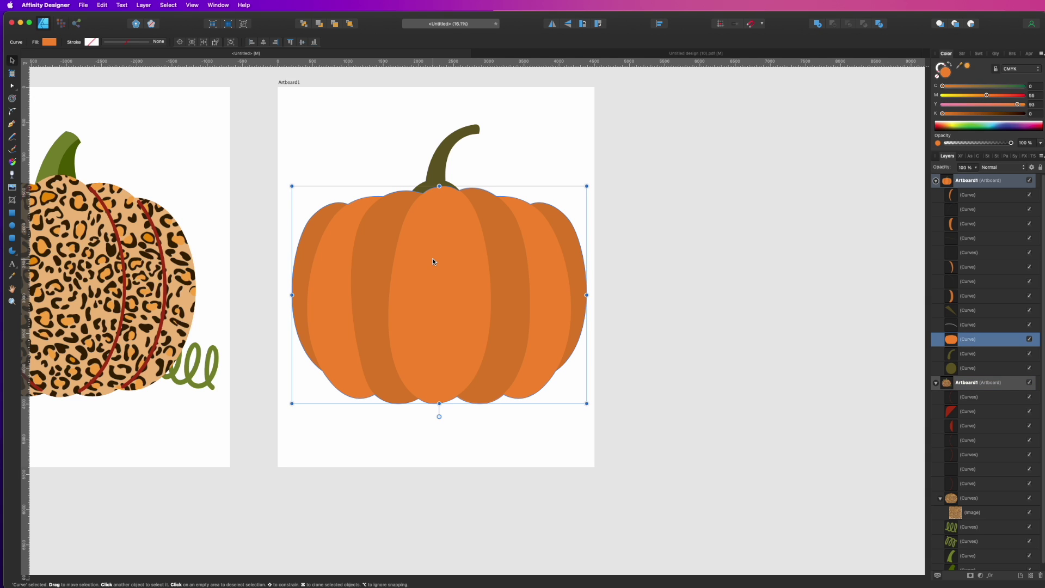
key(super+v)
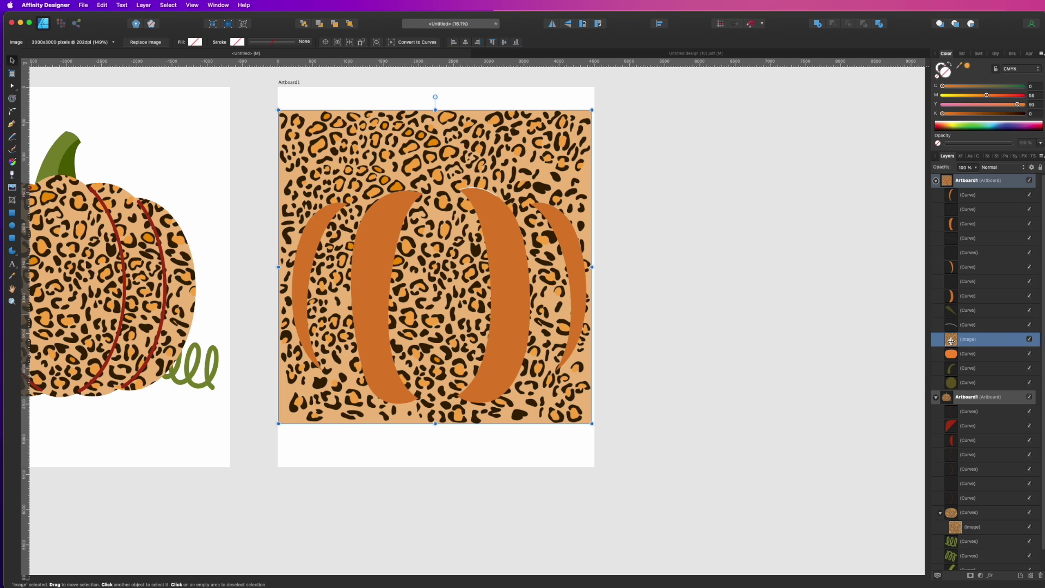
drag(951, 341, 991, 364)
click(710, 181)
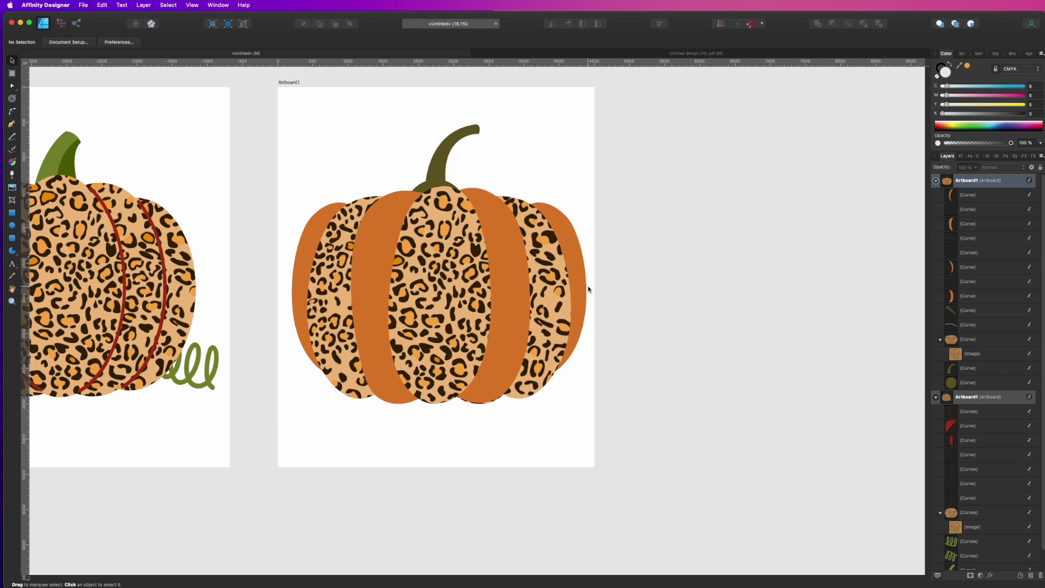
scroll(589, 289, left, 5)
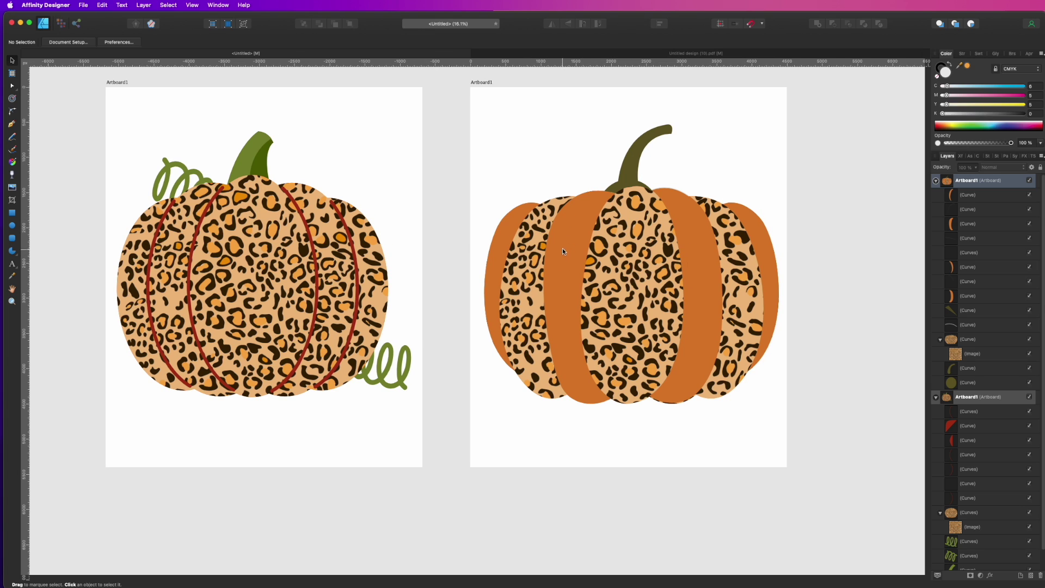
click(690, 223)
click(576, 208)
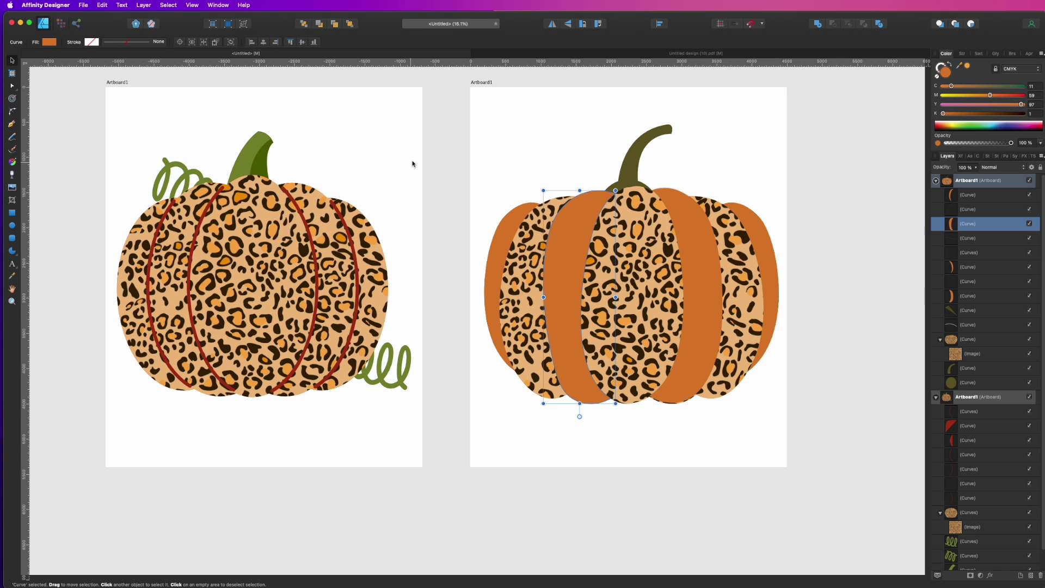
click(448, 135)
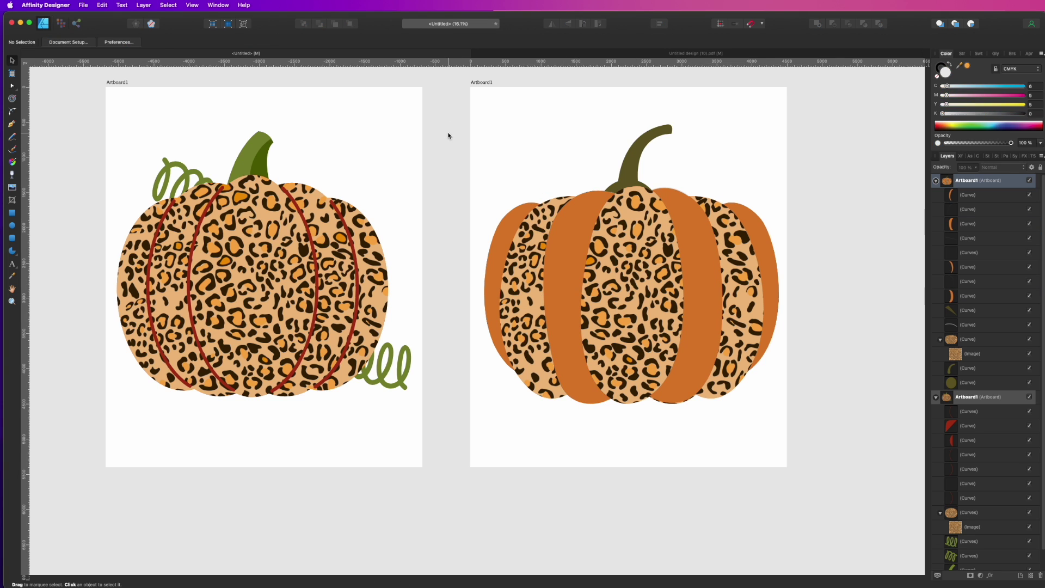
- Copy the plaid image from Page 3 of the PDF onto the two-tone pumpkin's artboard and enlarge it to cover the pumpkin
click(699, 54)
click(742, 239)
key(super+c)
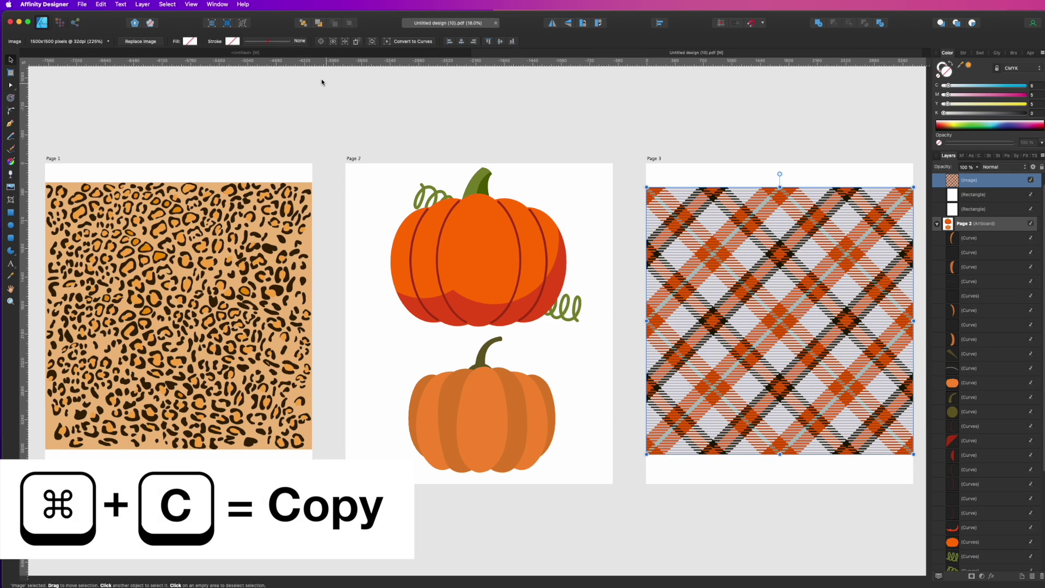
click(272, 55)
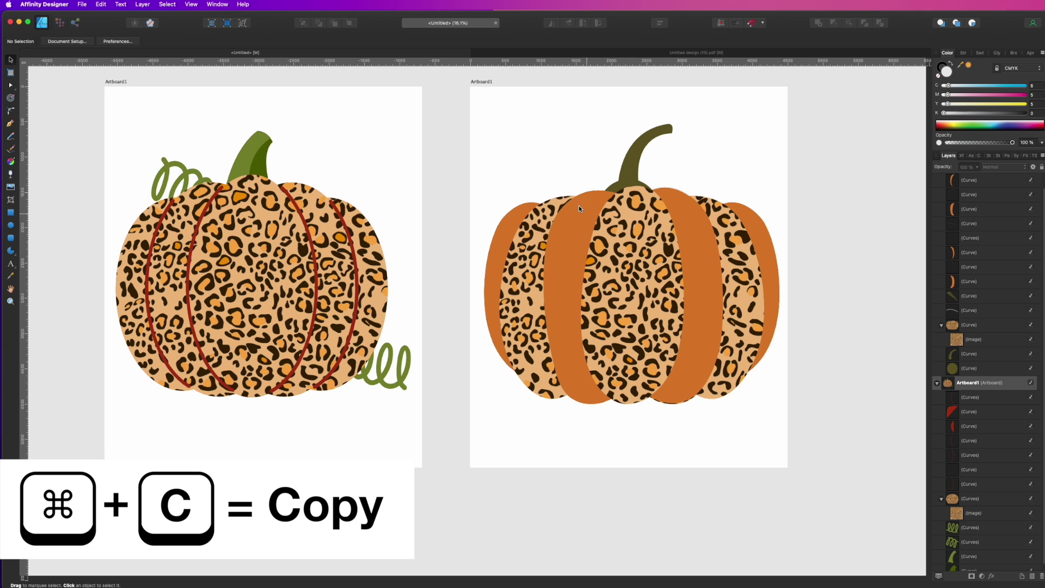
key(super+v)
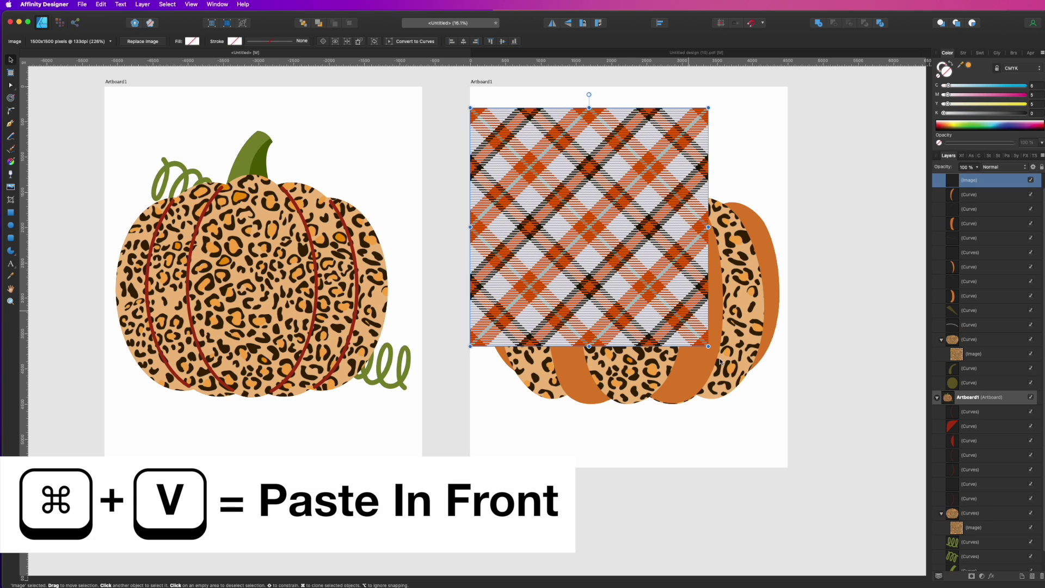
drag(708, 346, 791, 419)
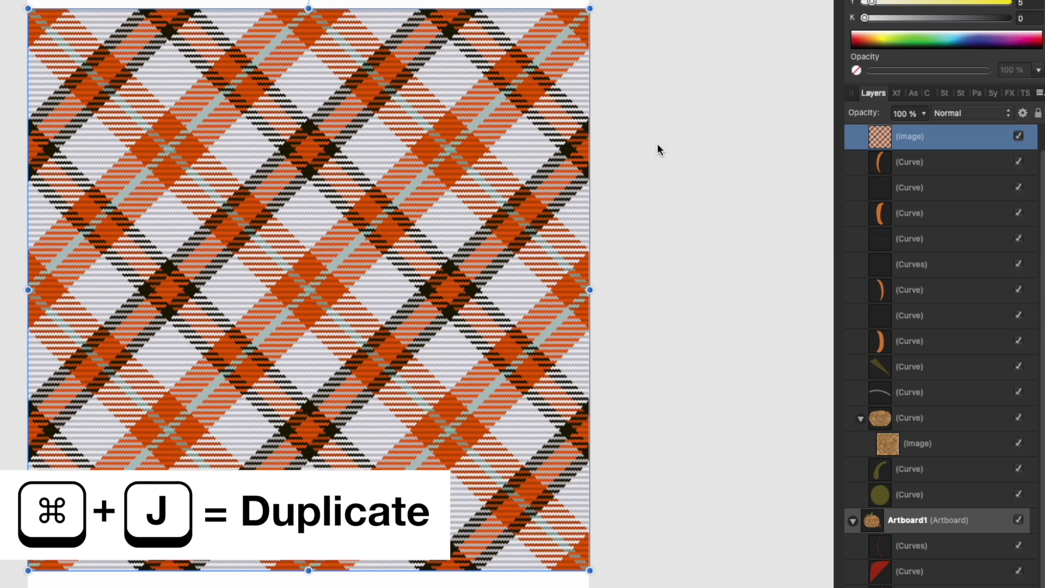
- Duplicate the plaid image three times to make four stacked copies
click(772, 133)
click(905, 139)
key(super+j)
key(super+j)
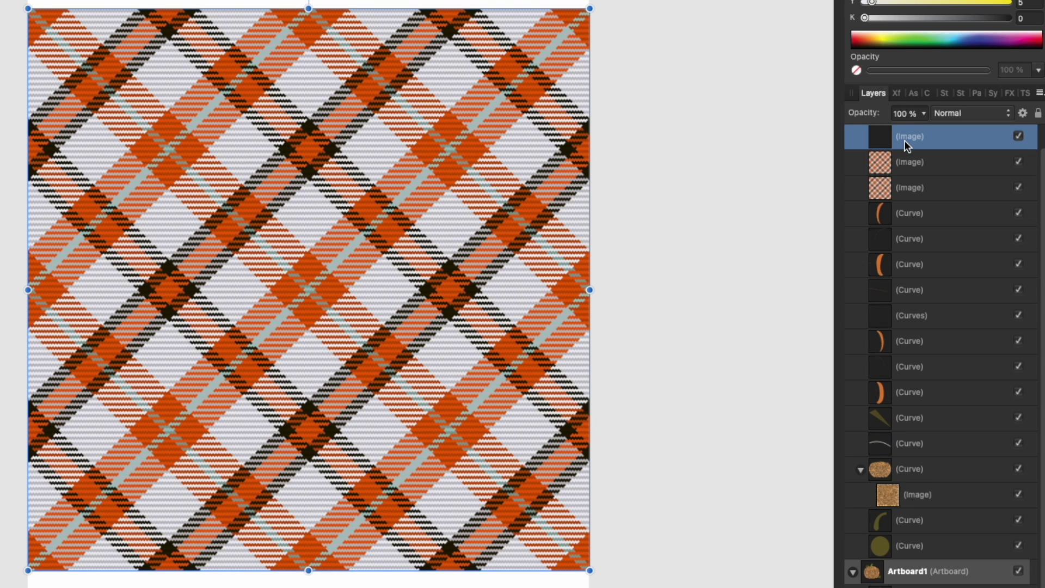
key(super+j)
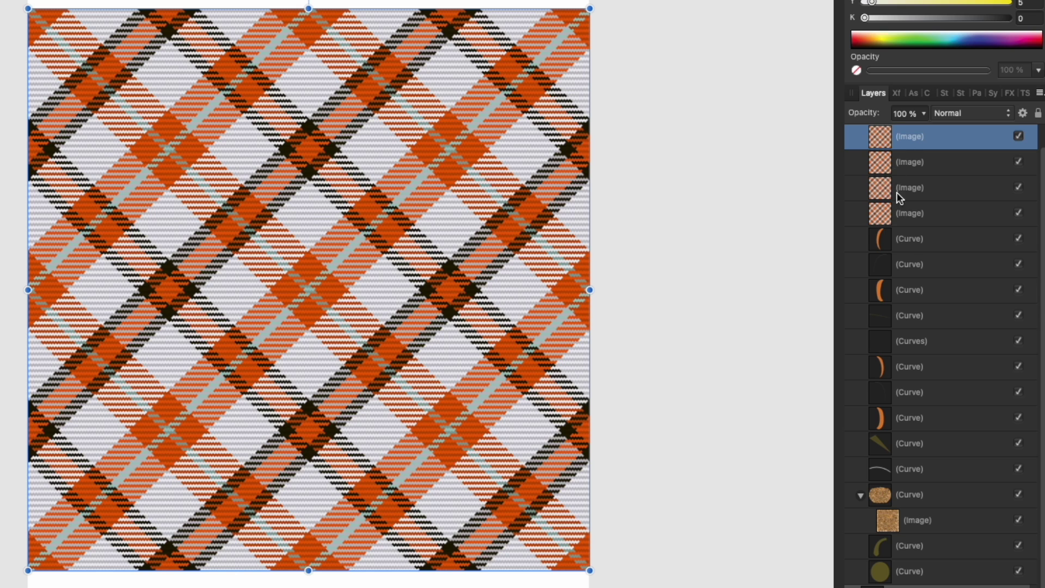
- Clip one plaid image inside each of the two-tone pumpkin's four dark orange side curves and deselect
click(920, 239)
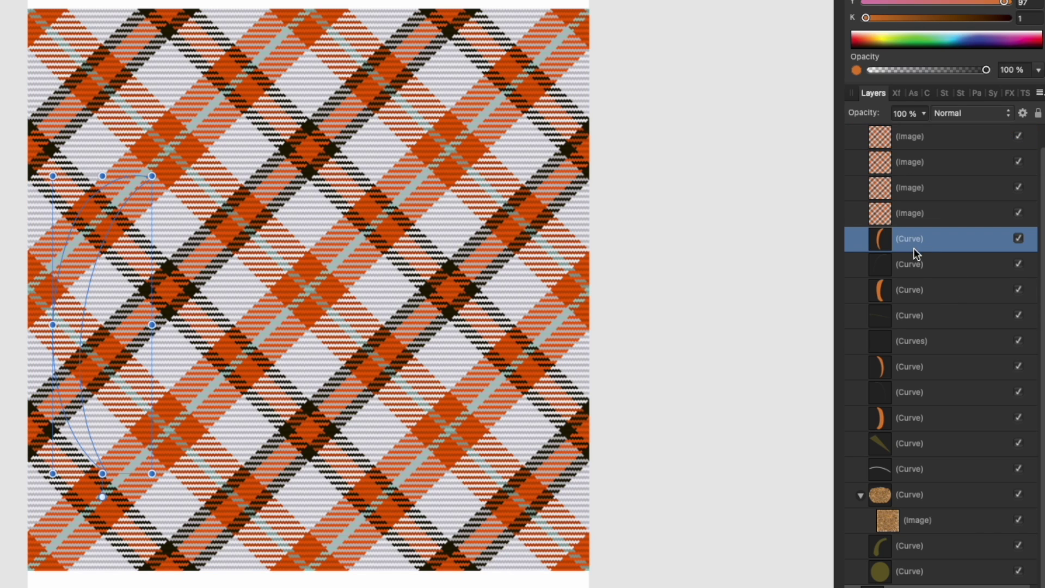
click(912, 291)
click(928, 376)
click(927, 413)
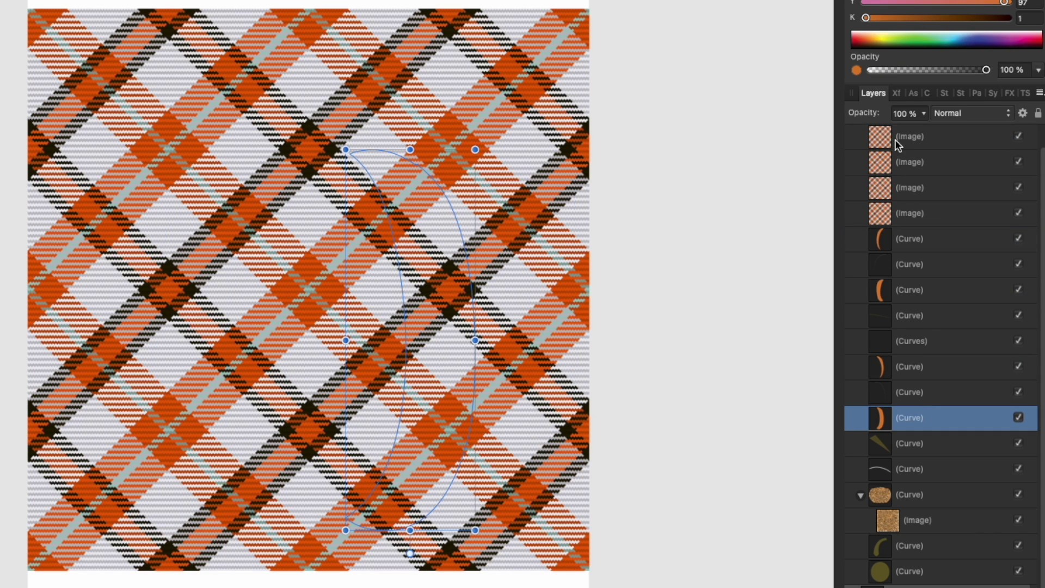
drag(887, 136, 938, 260)
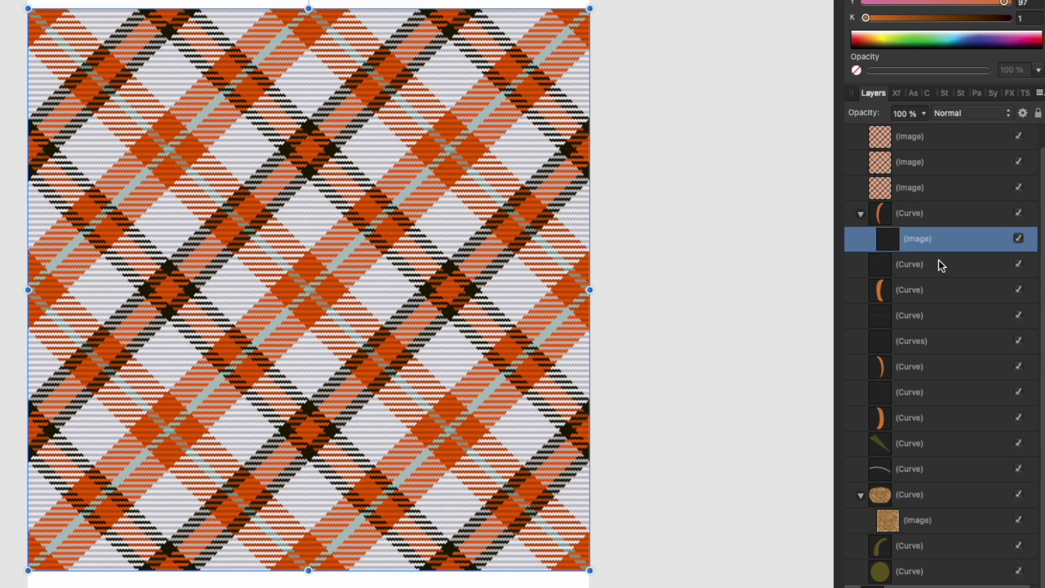
drag(882, 132, 941, 313)
drag(879, 131, 935, 377)
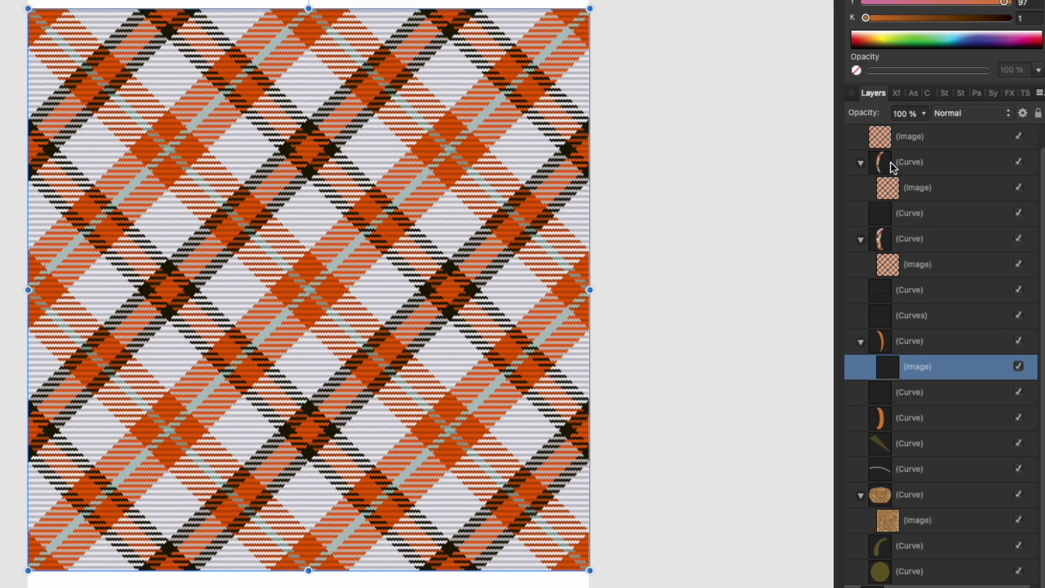
drag(884, 135, 945, 422)
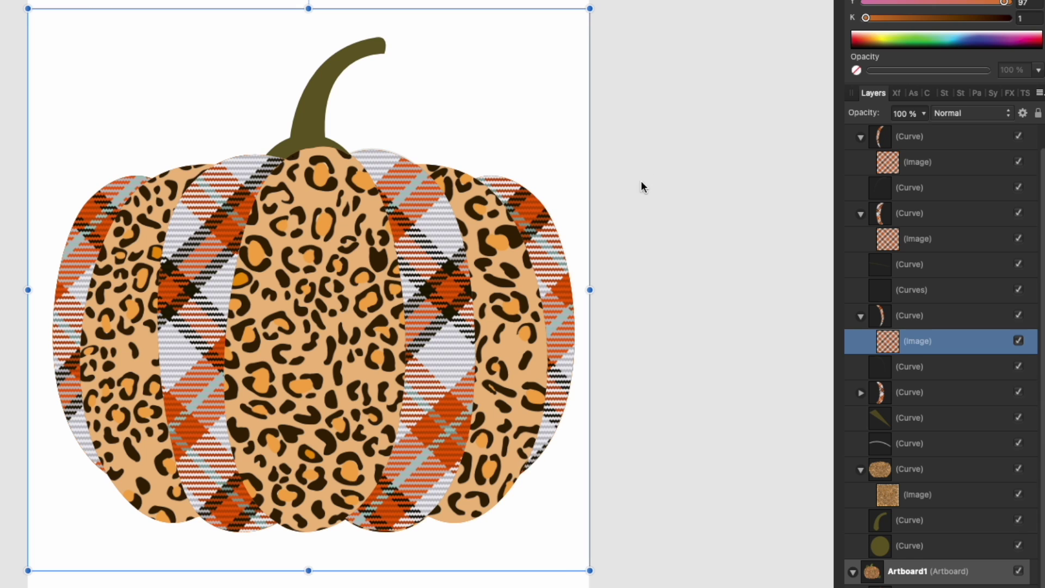
click(668, 148)
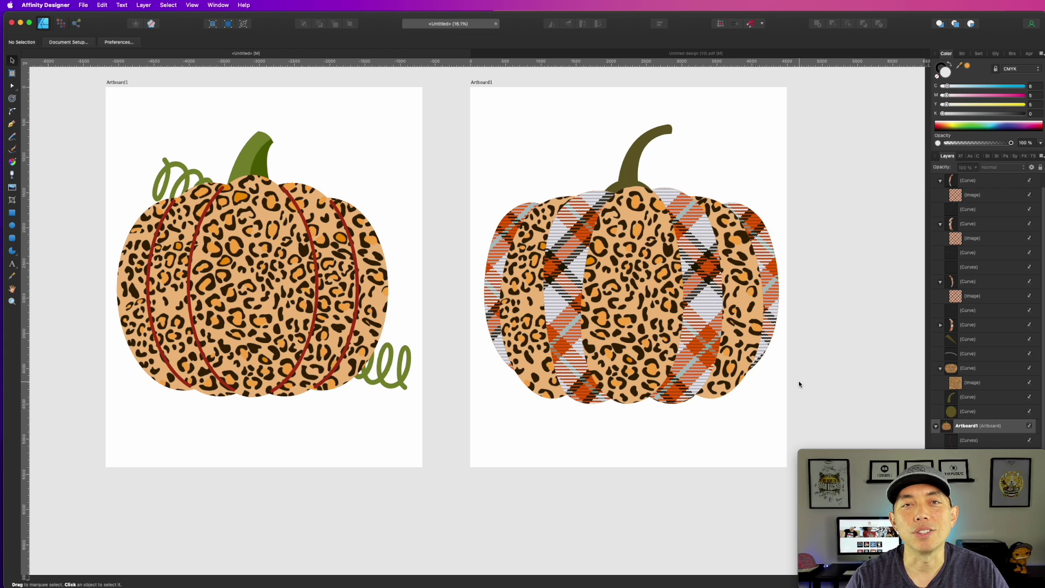
scroll(799, 384, left, 3)
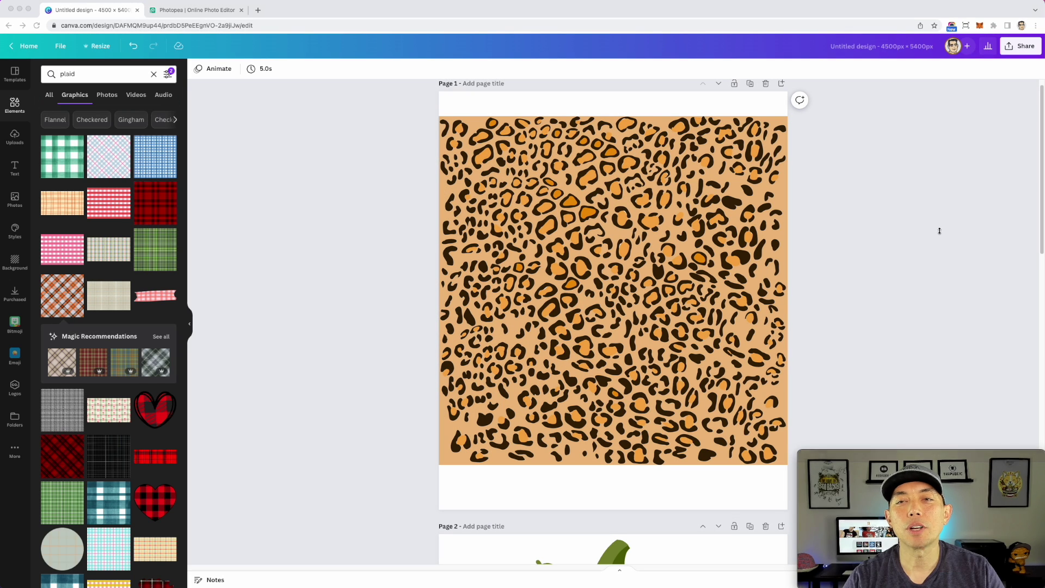
click(935, 235)
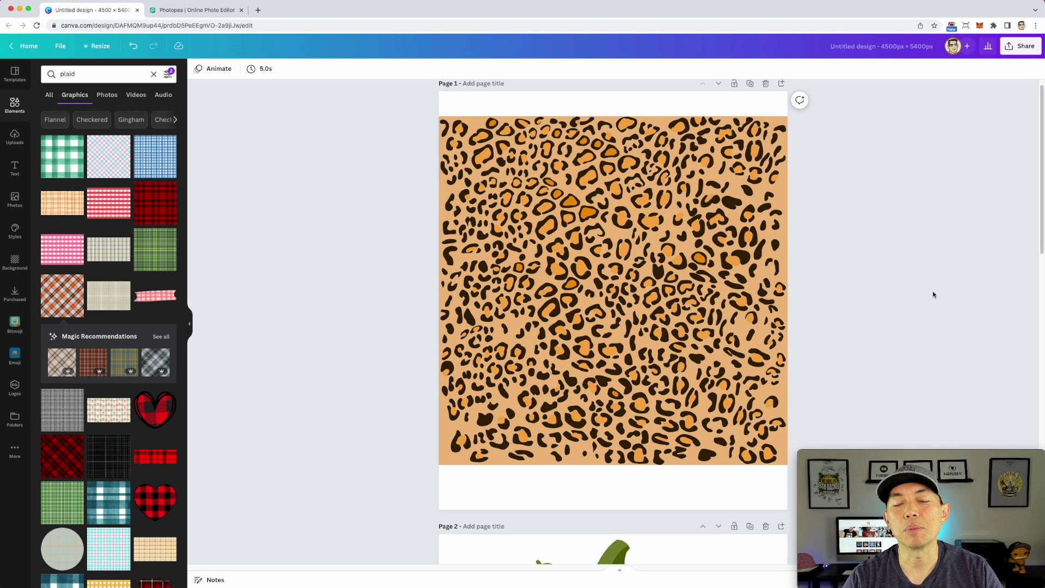
scroll(931, 306, up, 1)
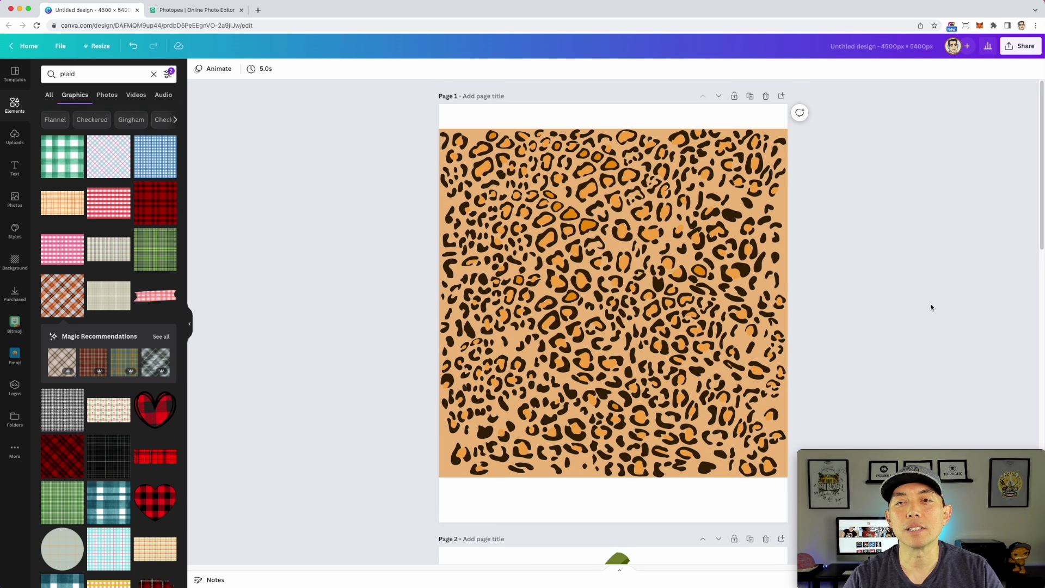
click(1018, 48)
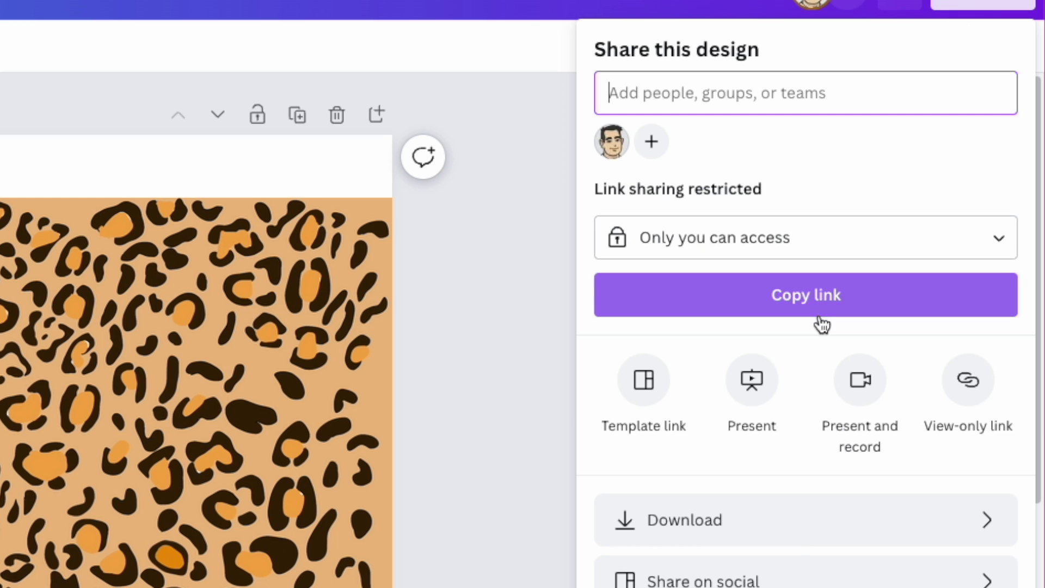
click(776, 536)
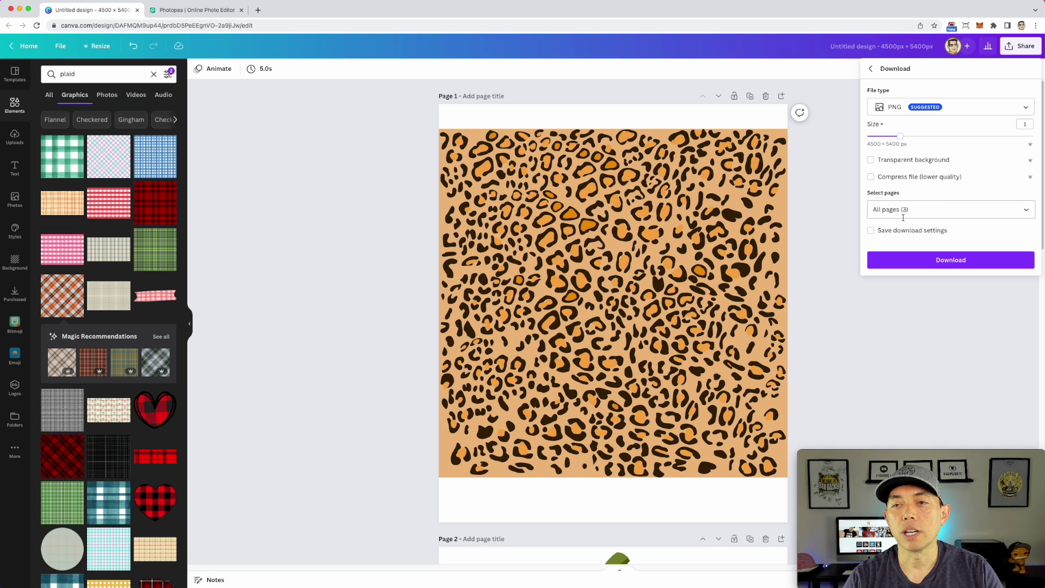
click(779, 402)
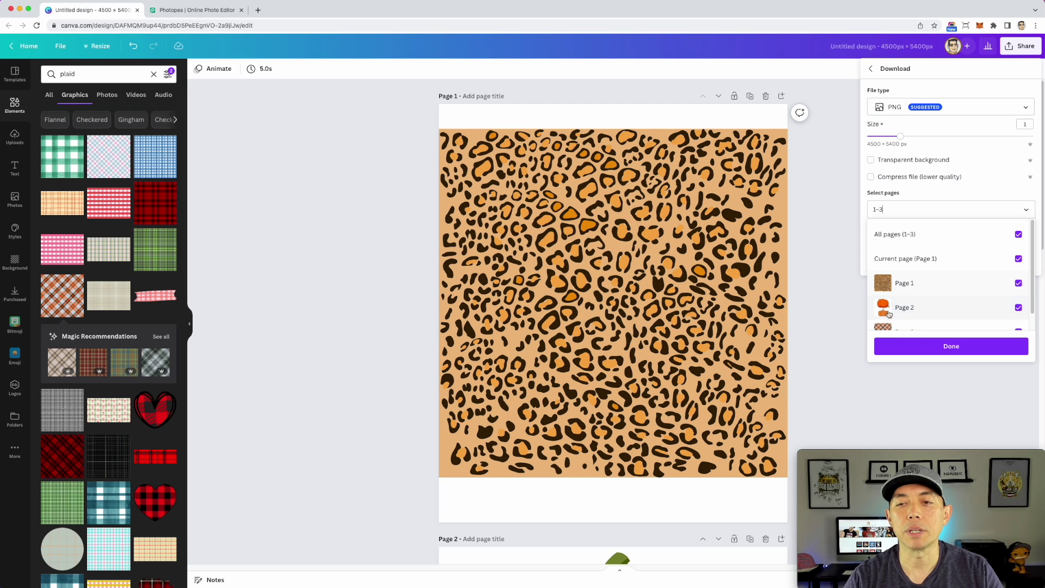
click(837, 280)
- Delete the vine pumpkin from Page 2 of the Canva design
scroll(758, 363, down, 3)
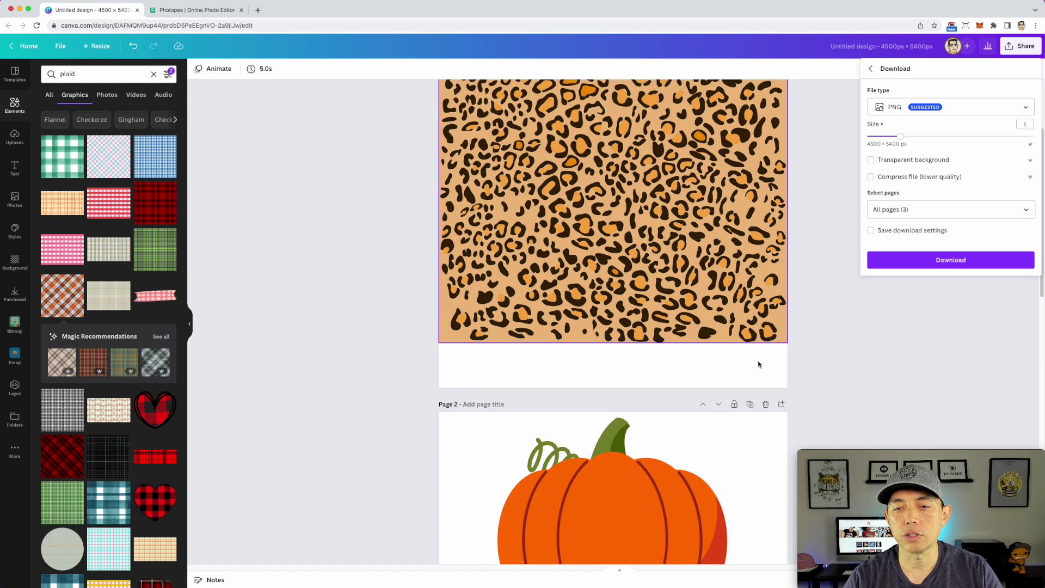
scroll(758, 363, down, 5)
click(639, 309)
key(Delete)
- Enlarge the two-tone pumpkin to nearly the full width of Page 2 and center it on the page
scroll(639, 311, down, 5)
click(625, 305)
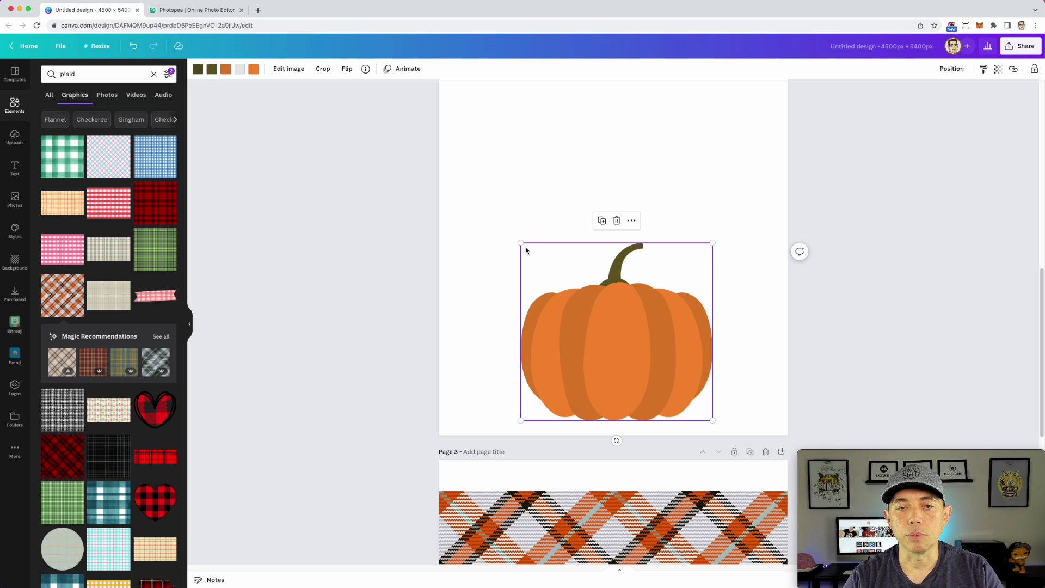
drag(521, 243, 426, 157)
scroll(732, 298, up, 1)
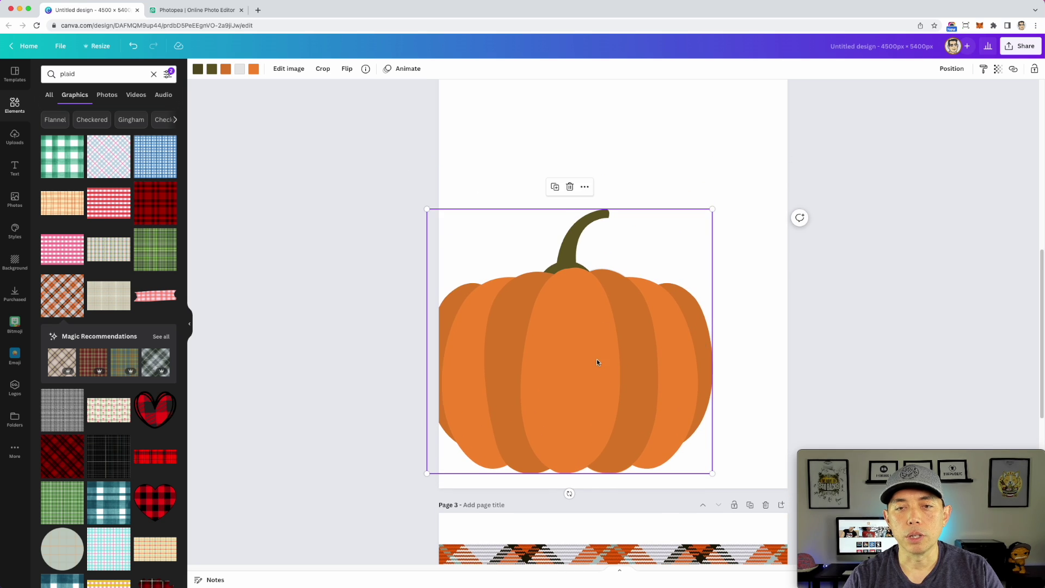
drag(596, 362, 635, 249)
scroll(706, 338, up, 5)
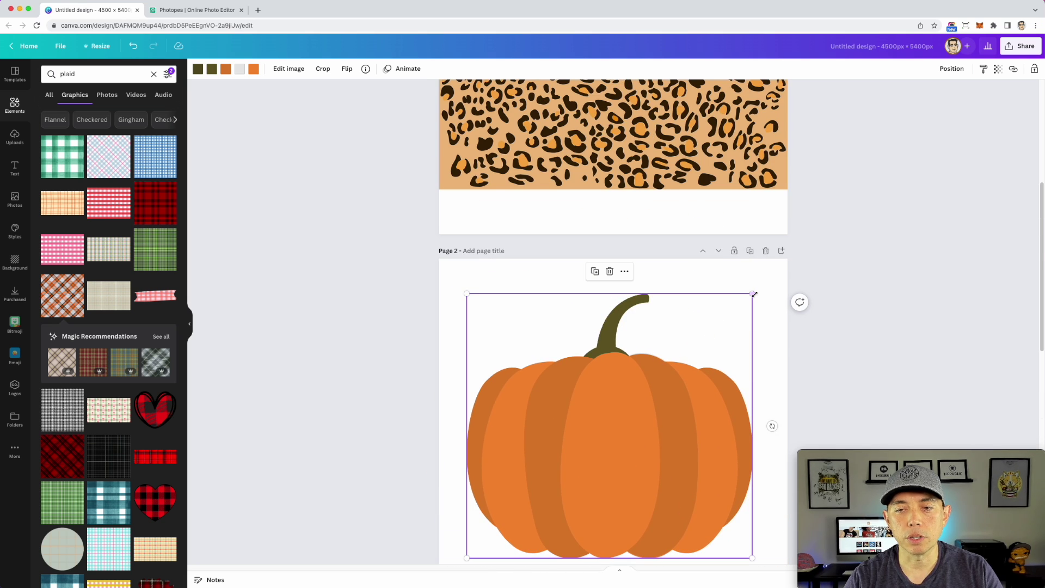
drag(754, 294, 771, 281)
scroll(783, 380, down, 3)
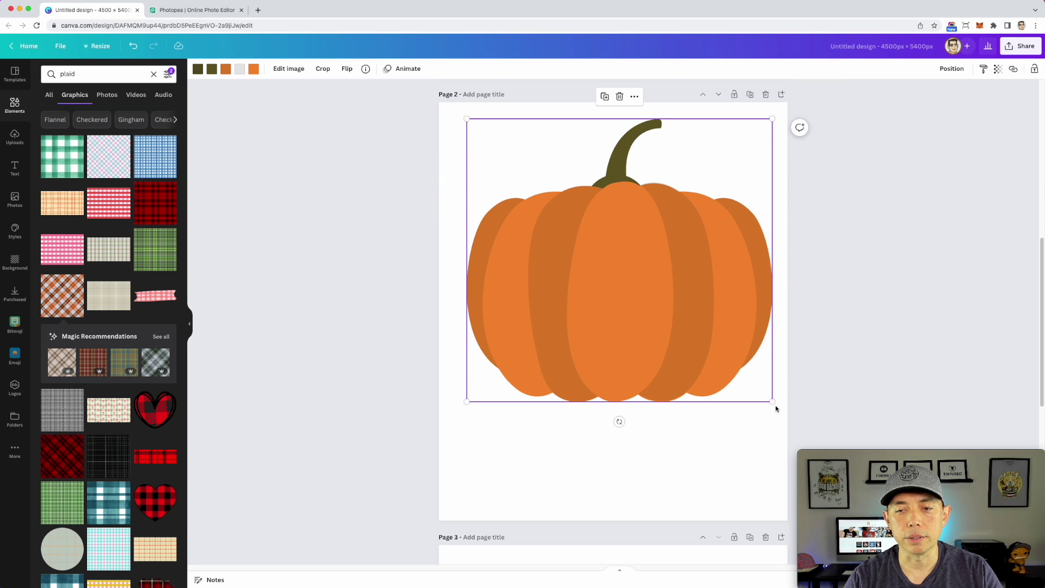
drag(773, 402, 785, 415)
drag(710, 320, 701, 339)
- Download all three pages of the design as PNG files at 4500 × 5400 px
scroll(876, 353, up, 5)
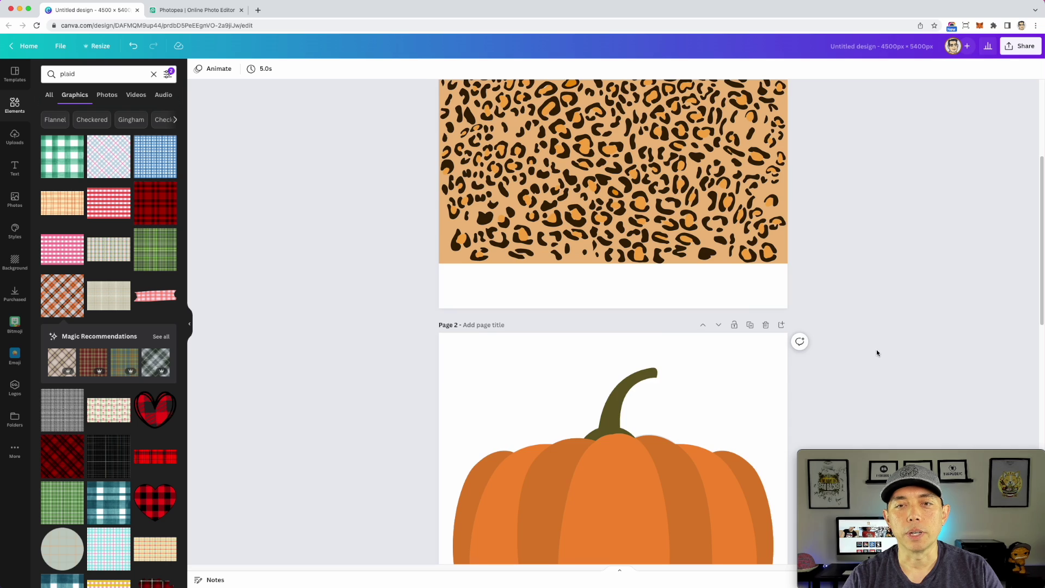
scroll(753, 228, down, 6)
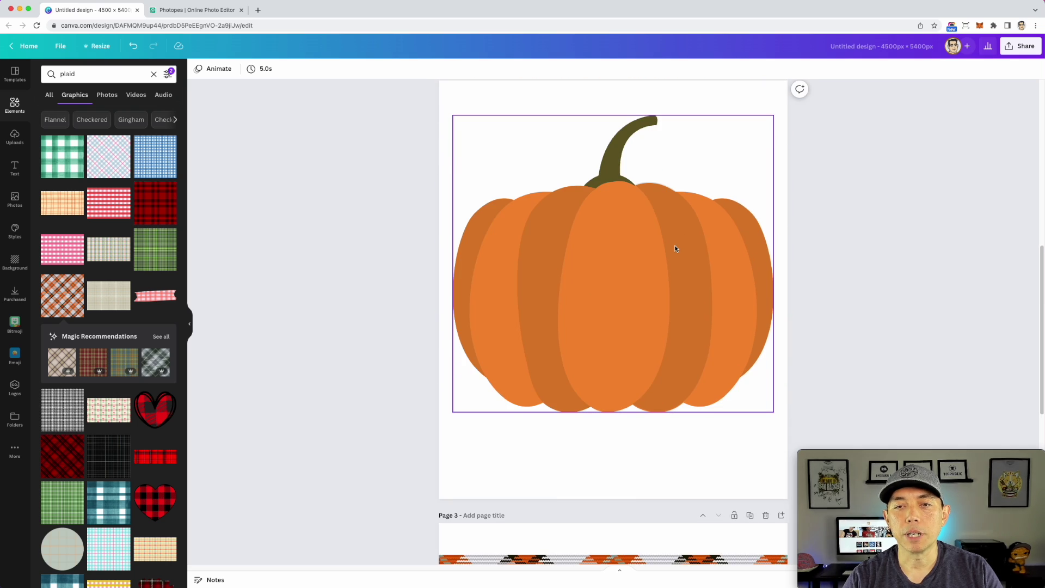
scroll(674, 245, down, 5)
scroll(856, 310, up, 10)
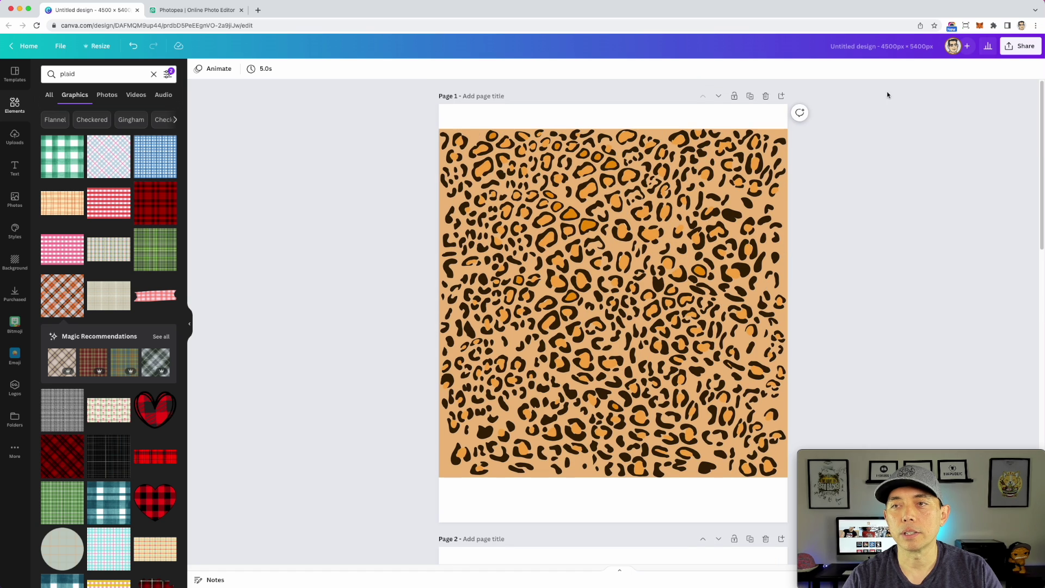
click(1020, 46)
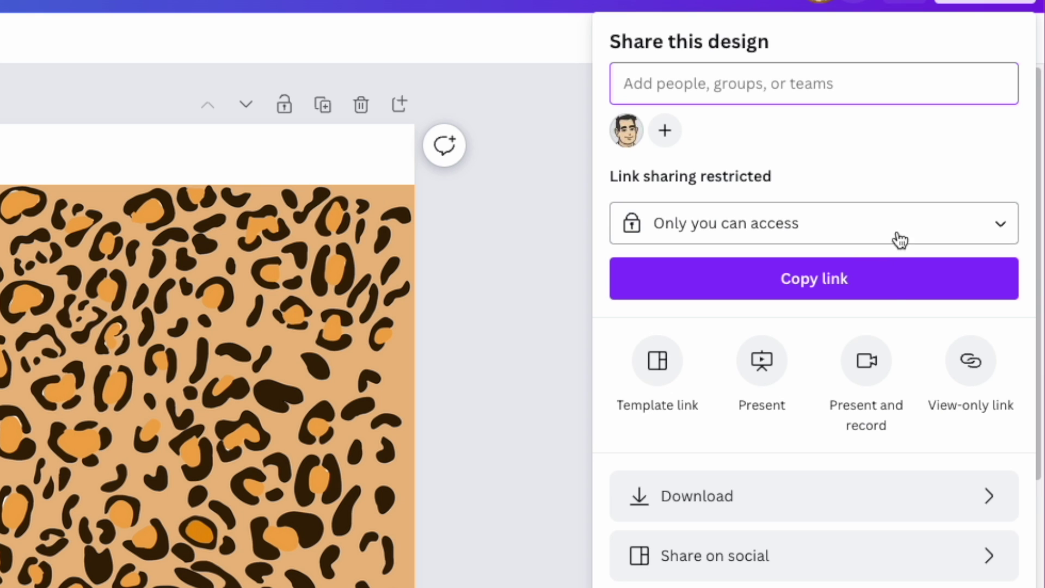
click(795, 495)
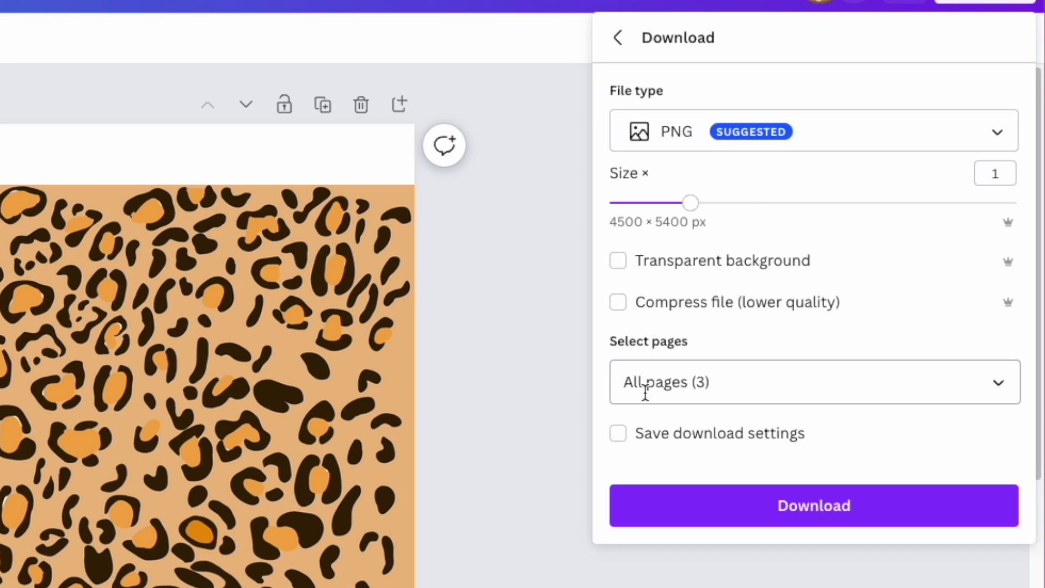
click(802, 511)
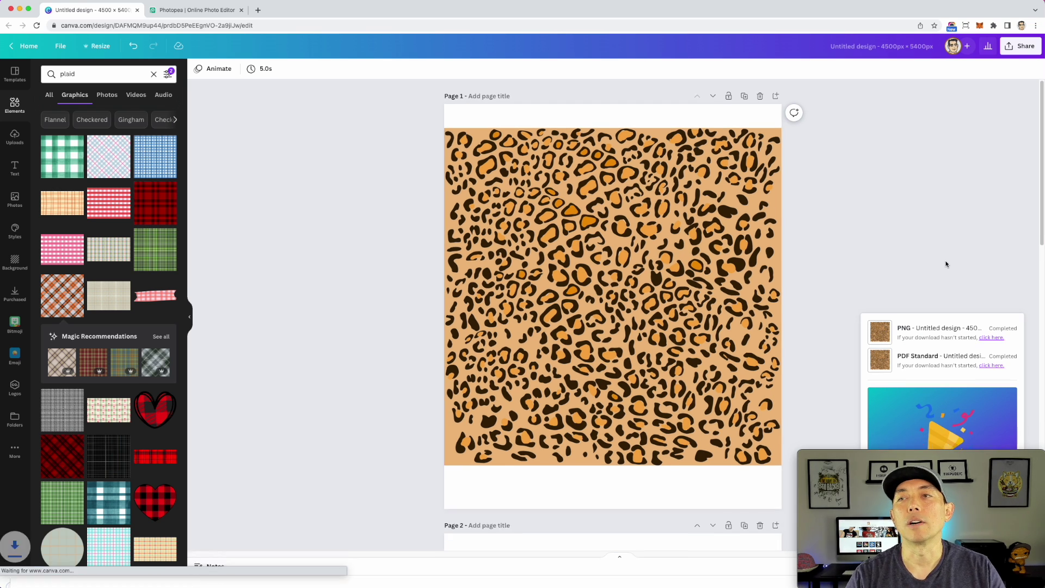
click(972, 231)
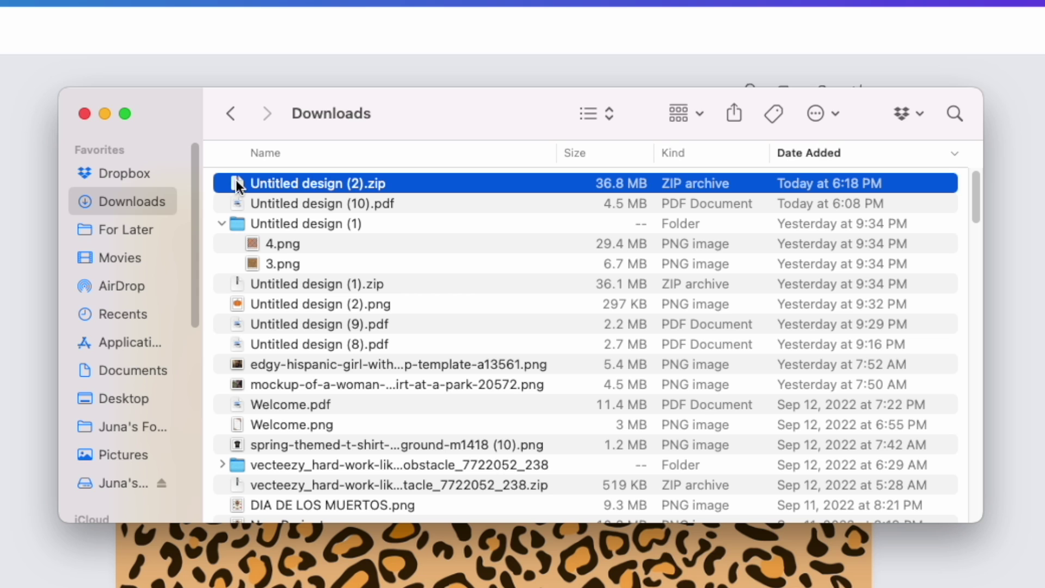
- Extract Untitled design (2).zip in the Downloads folder and view the contents of the extracted folder
double_click(236, 183)
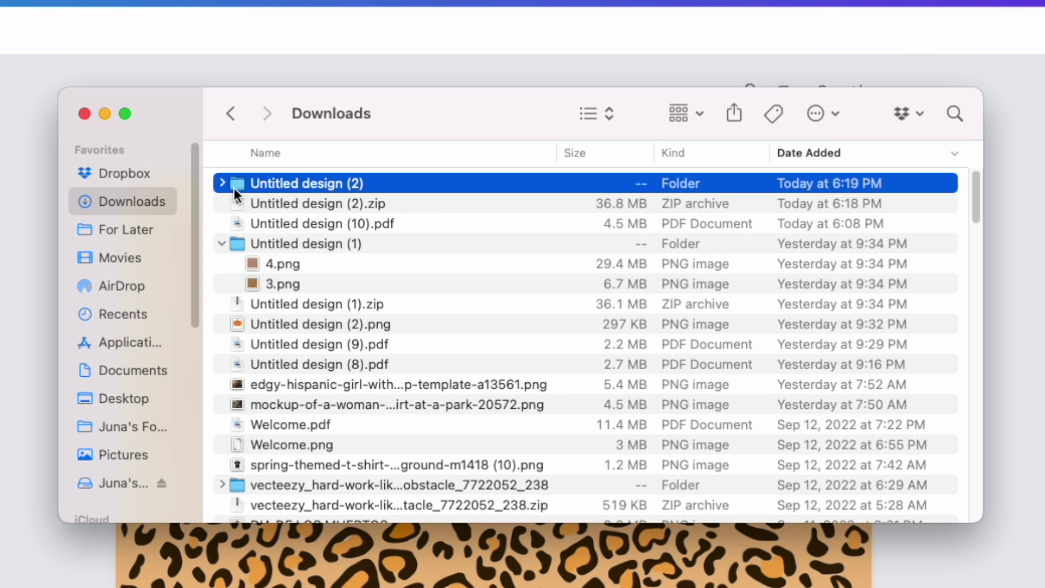
click(223, 182)
double_click(240, 180)
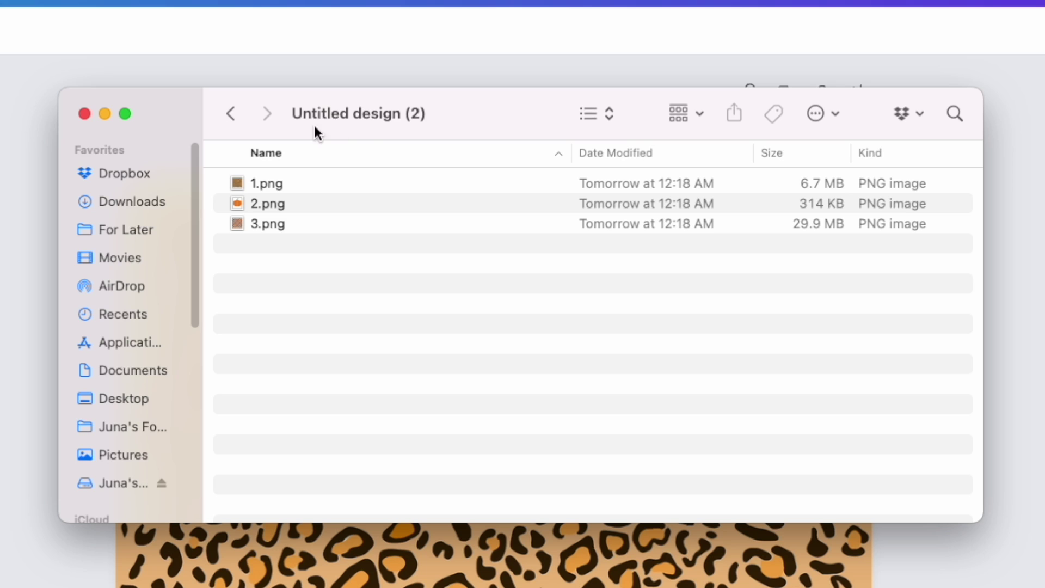
click(465, 113)
key(super+w)
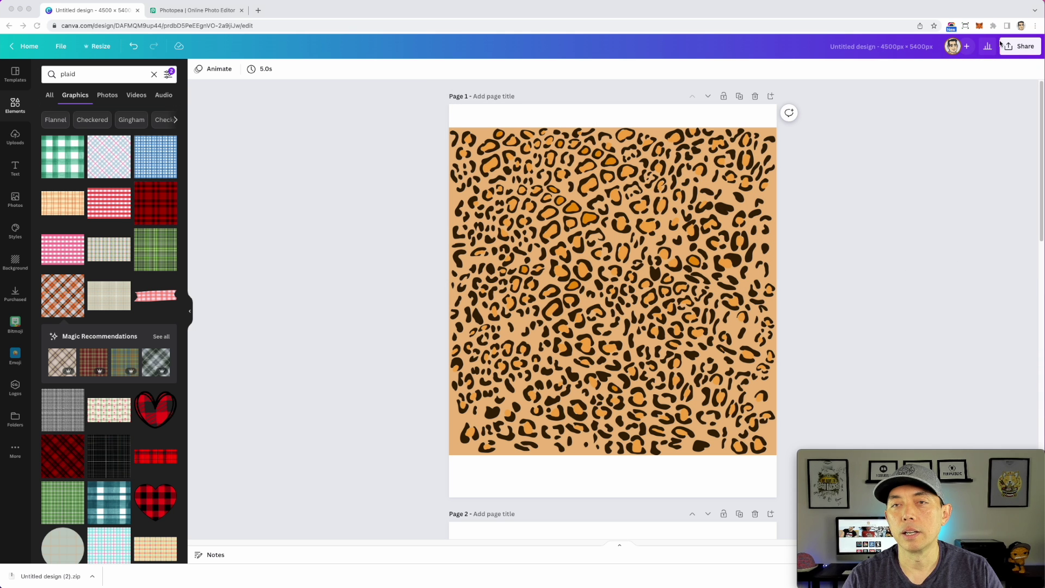
- Open the pumpkin image 2.png in Photopea and erase its white background with the Magic Wand, leaving nothing selected
click(207, 11)
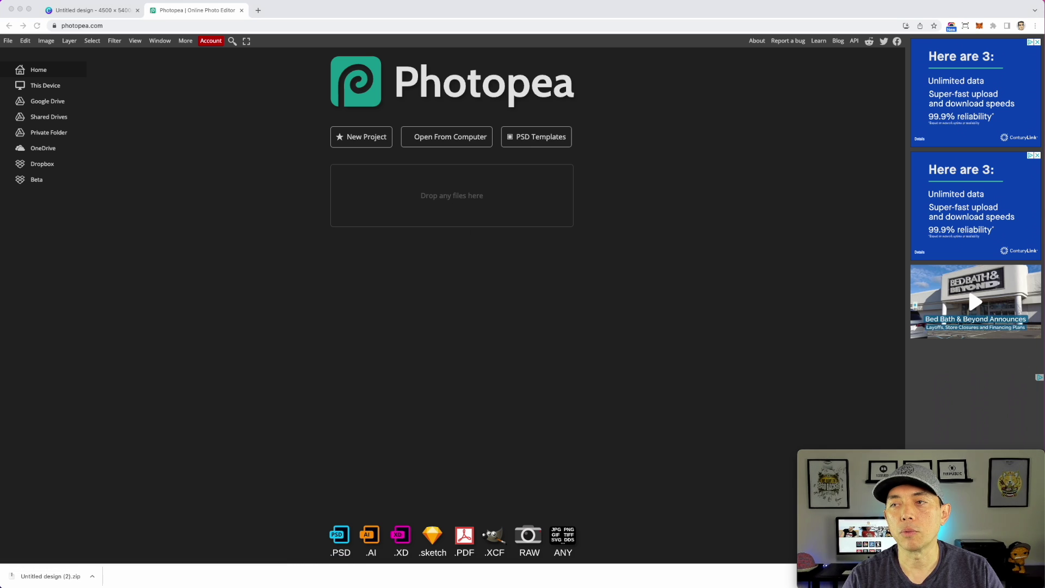
drag(49, 576, 413, 212)
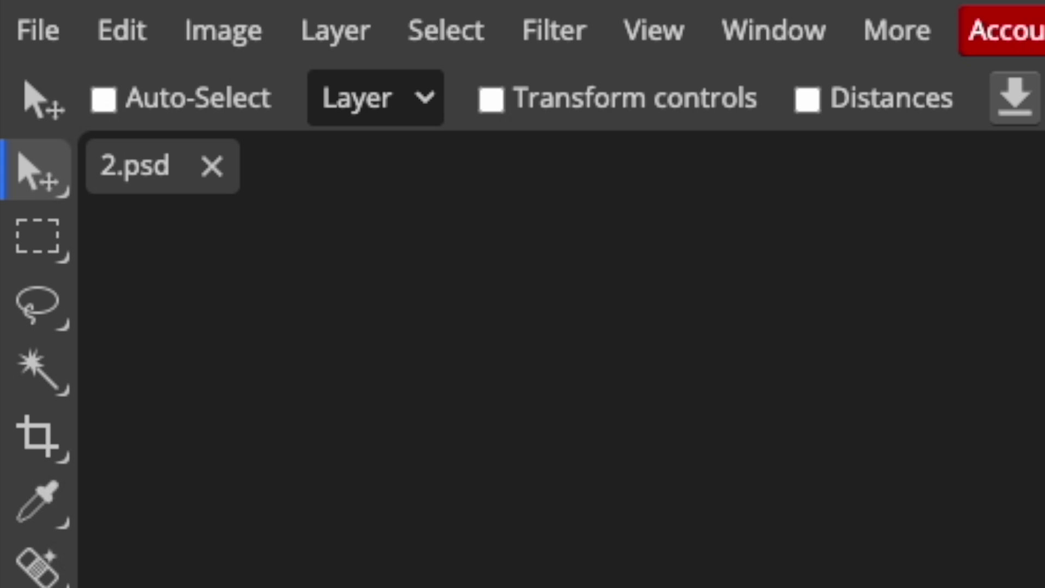
click(41, 373)
click(281, 170)
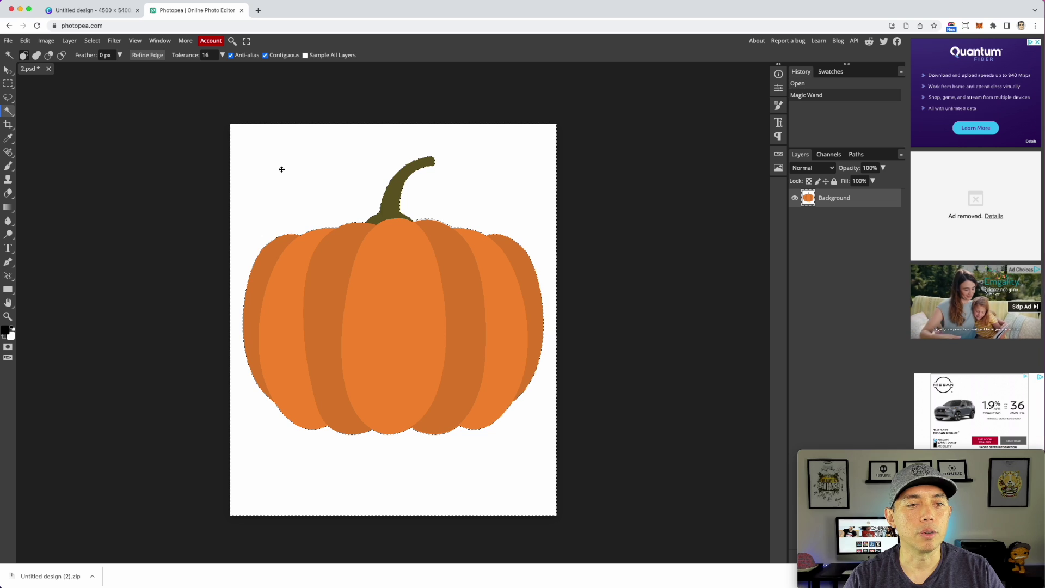
key(Delete)
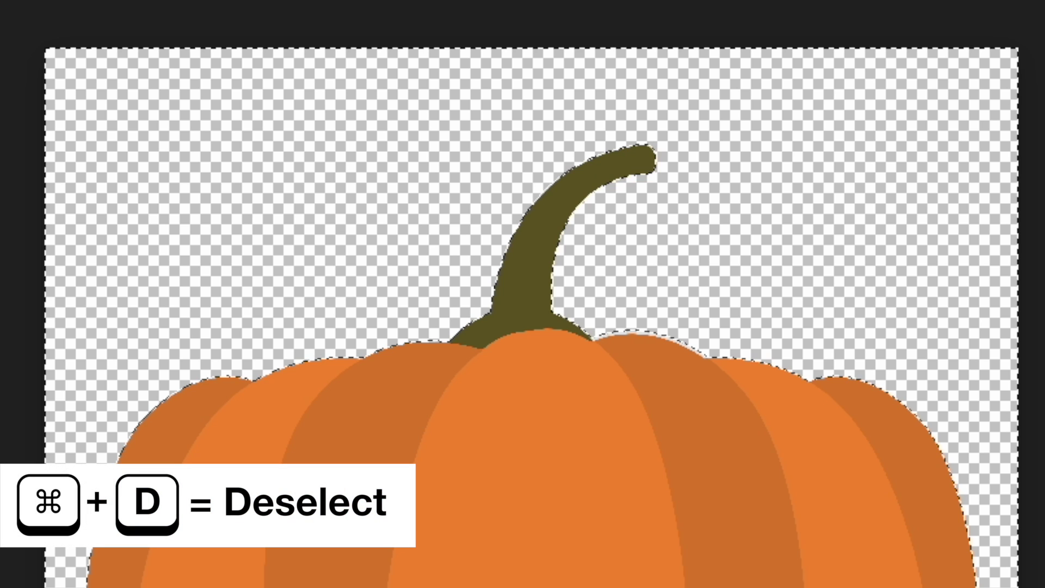
key(super+d)
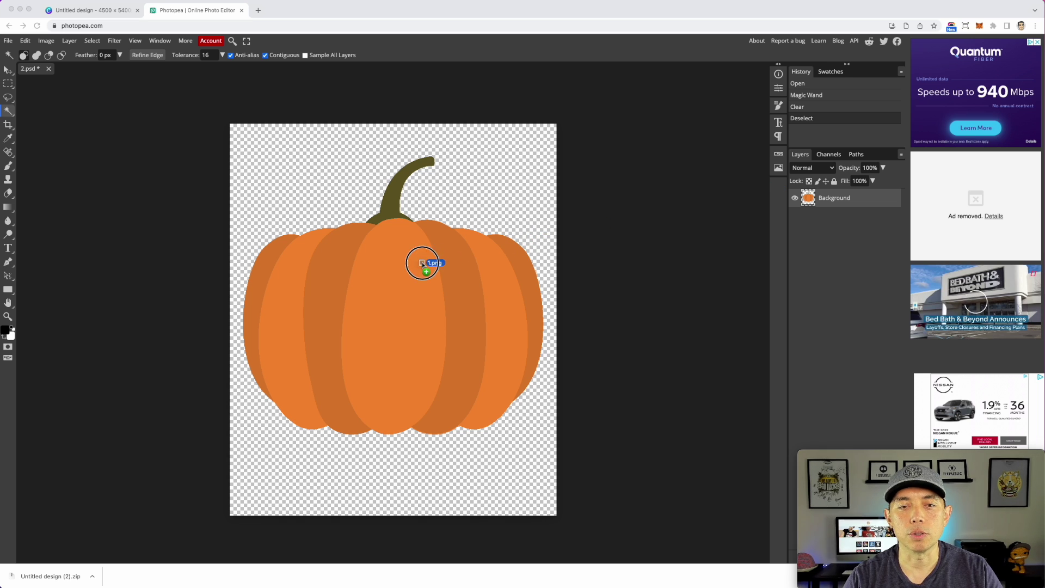
- Place the leopard image 1.png above the pumpkin and hide its layer, leaving the Background layer active
click(390, 270)
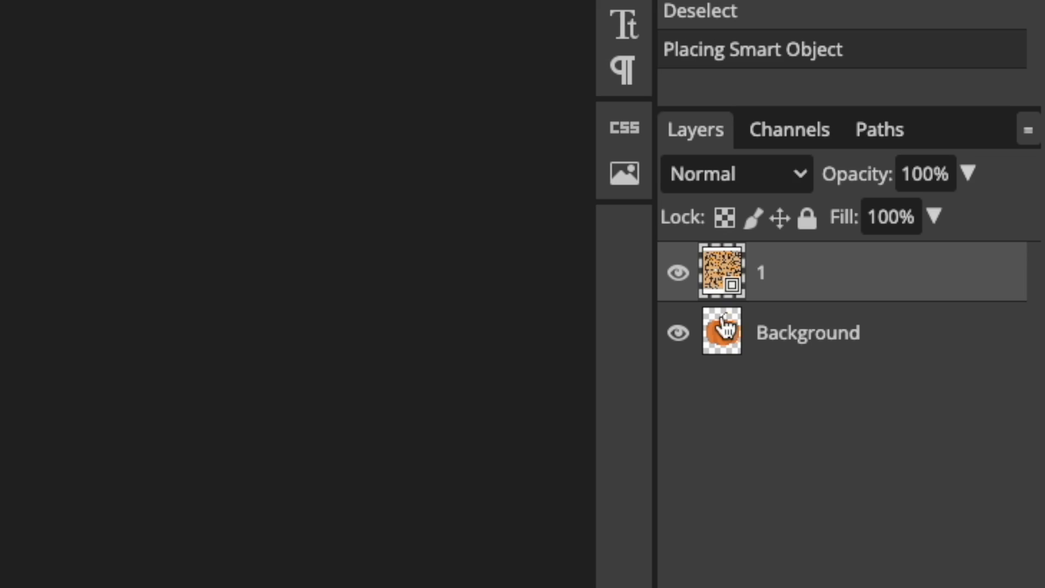
click(678, 274)
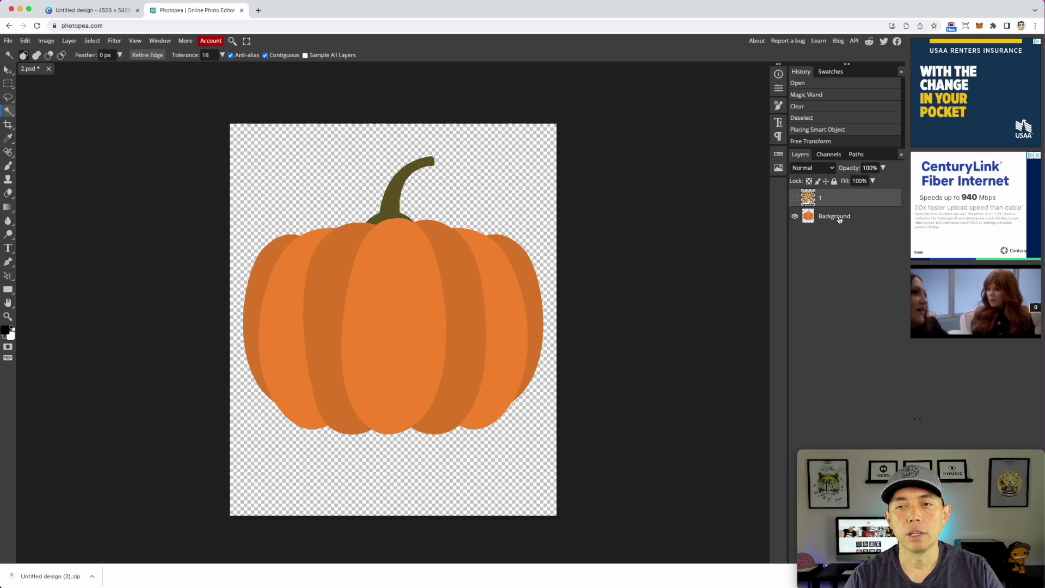
click(838, 218)
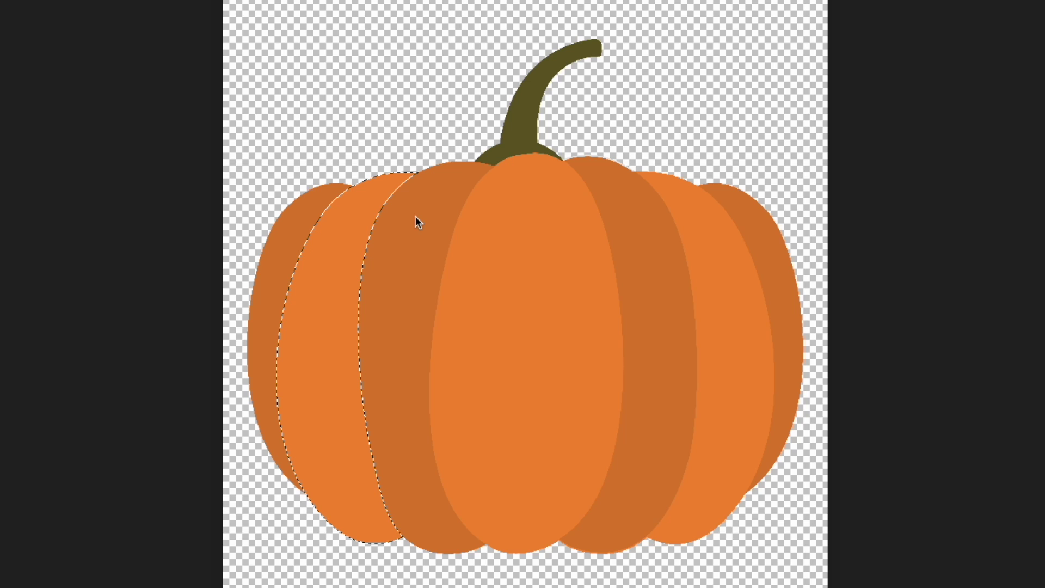
- Finish selecting the pumpkin's light orange sections with the Magic Wand and invert the selection
shift+click(532, 233)
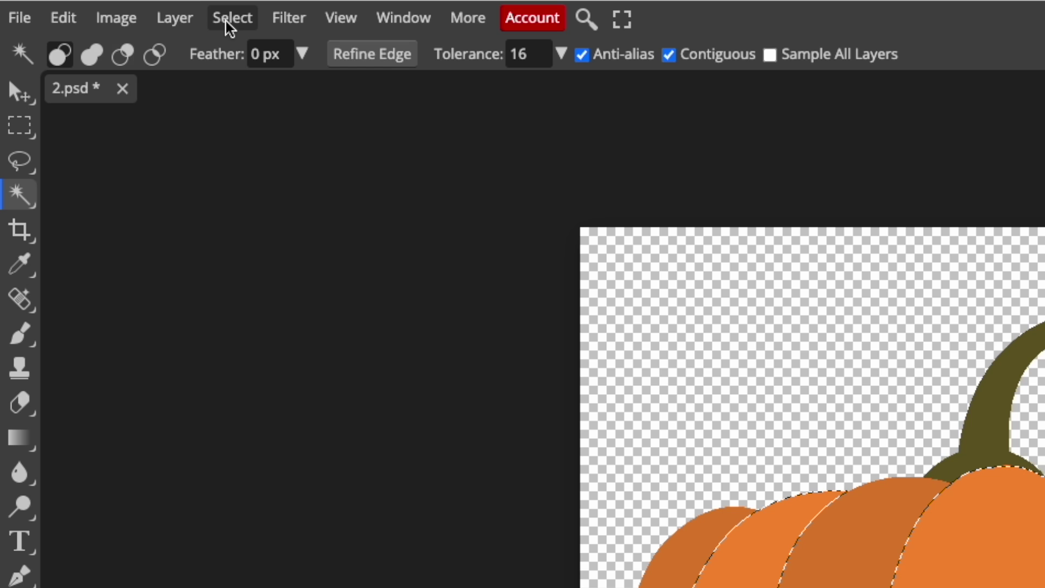
click(91, 43)
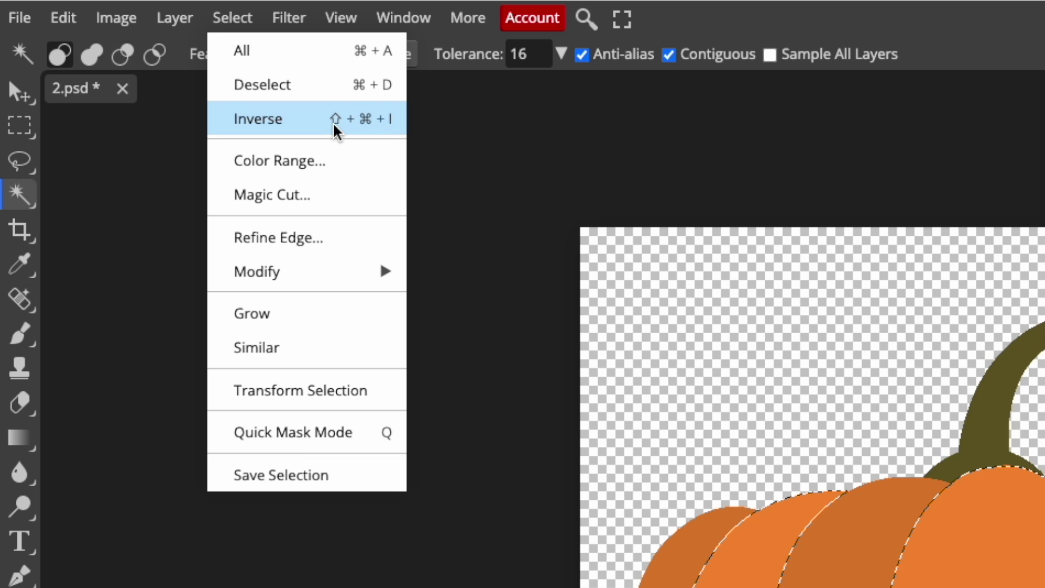
click(262, 125)
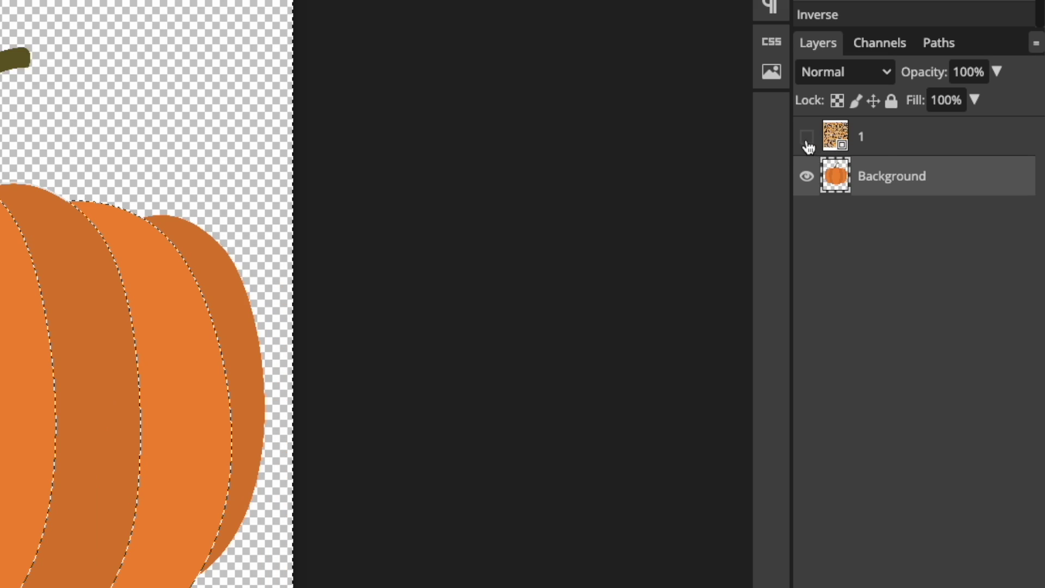
- Show and rasterize the leopard layer 1, clear its pixels outside the light orange sections, and leave nothing selected
click(807, 137)
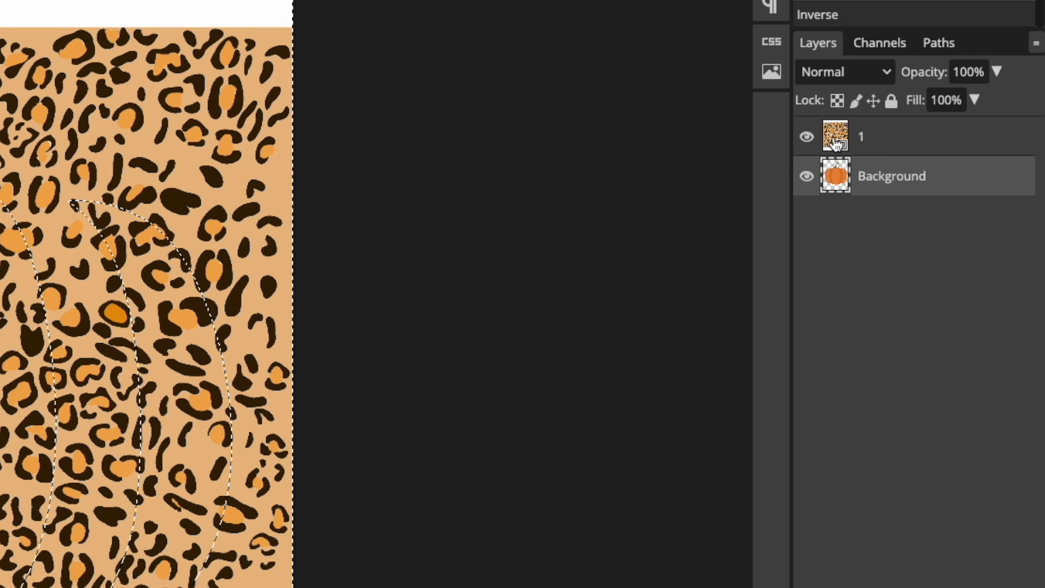
click(886, 143)
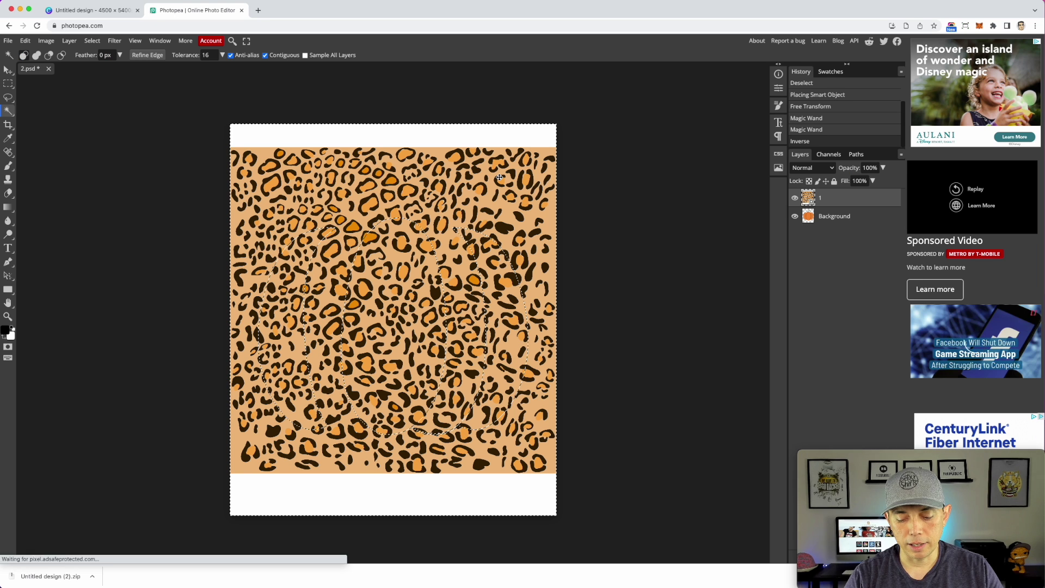
click(165, 92)
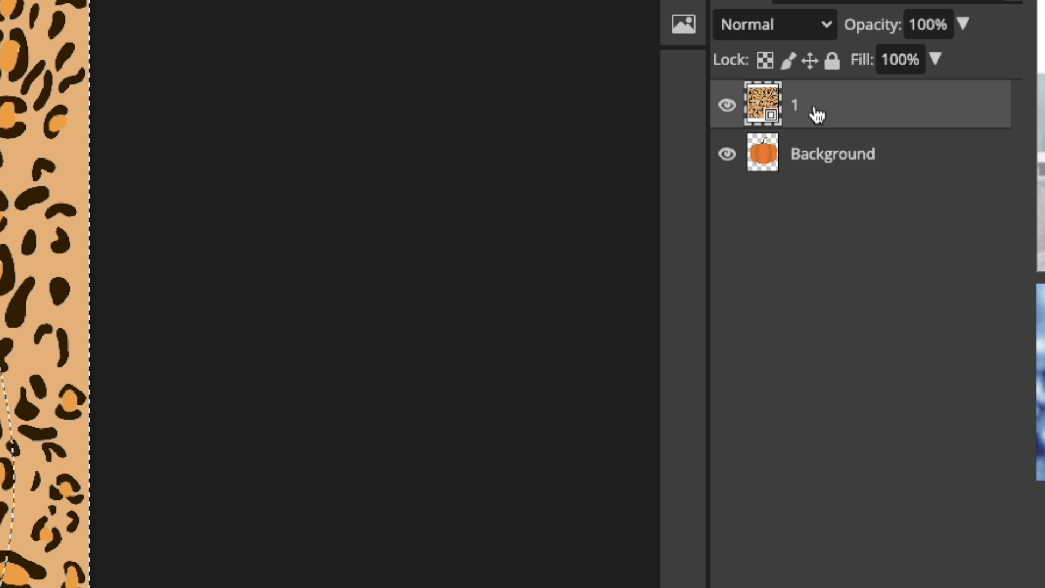
right_click(821, 100)
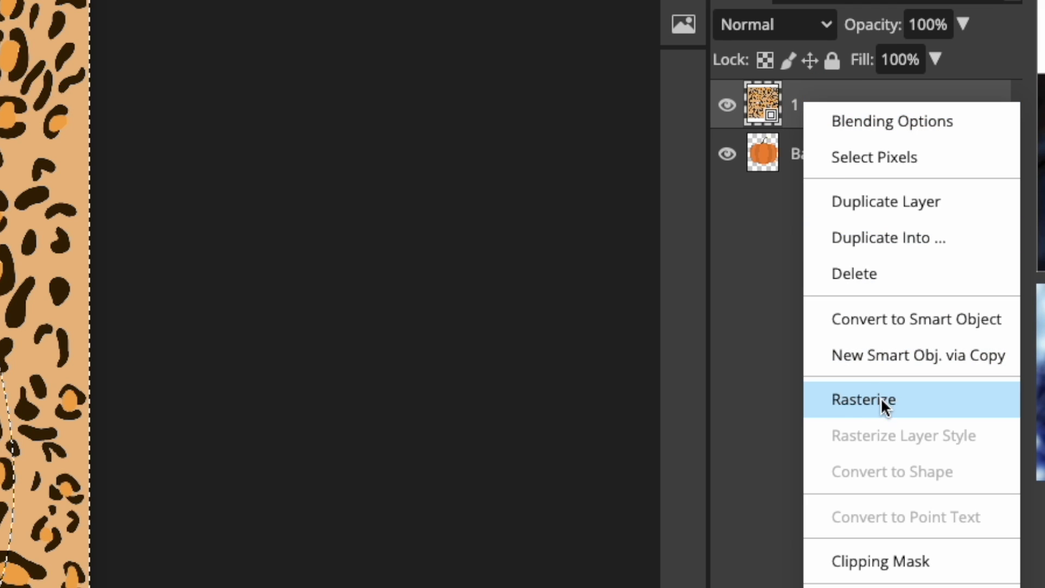
click(861, 399)
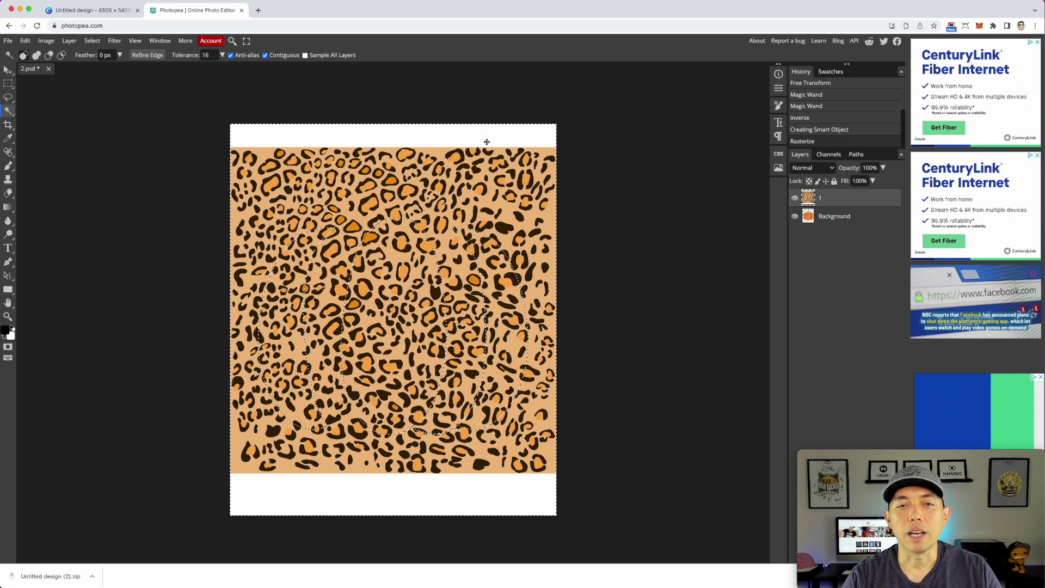
key(Delete)
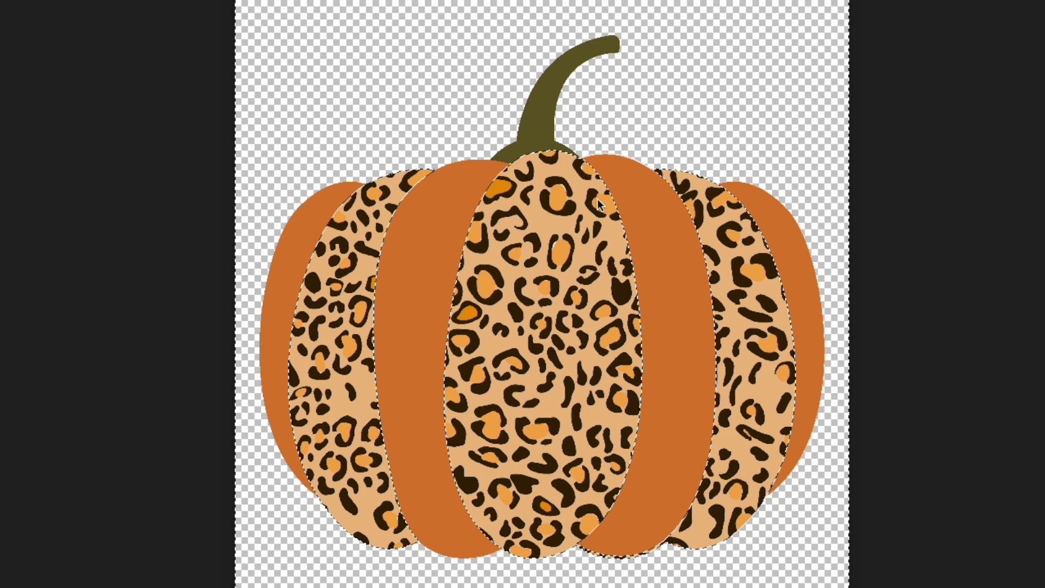
key(ctrl+d)
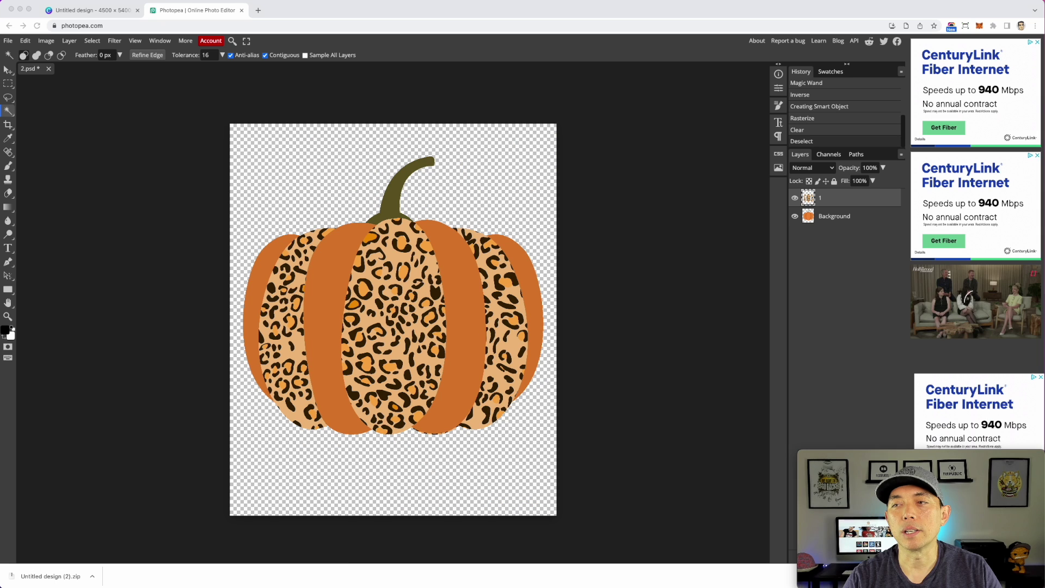
- Place the plaid image 3 above the leopard layer and hide it, leaving the Background layer active
drag(407, 240, 407, 241)
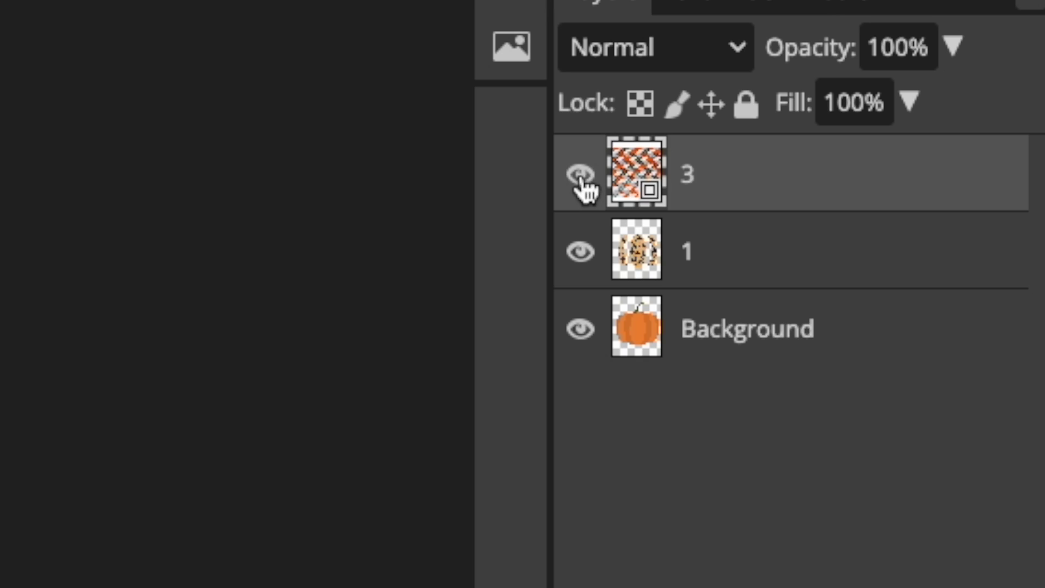
click(580, 175)
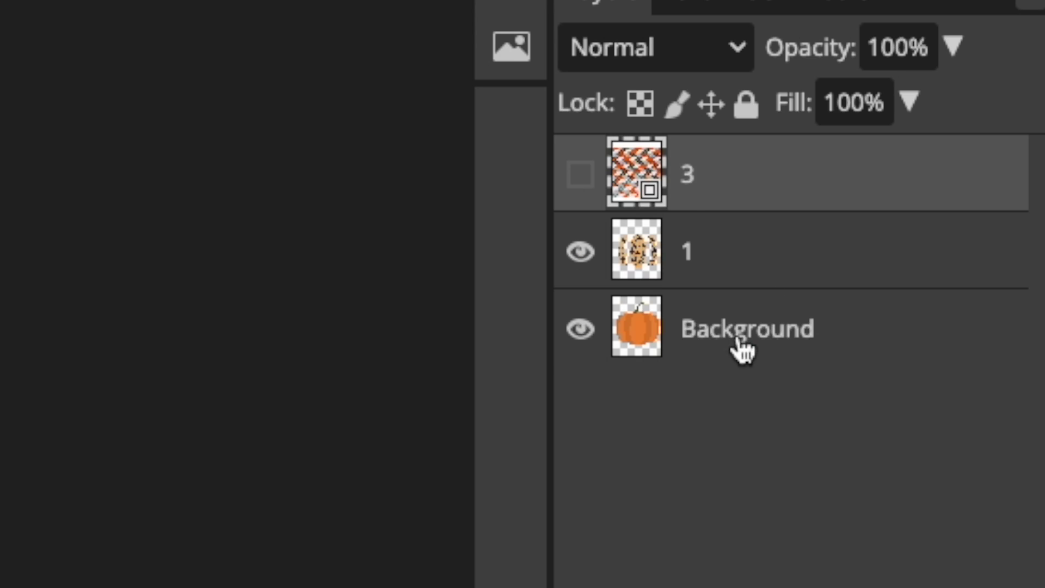
click(731, 354)
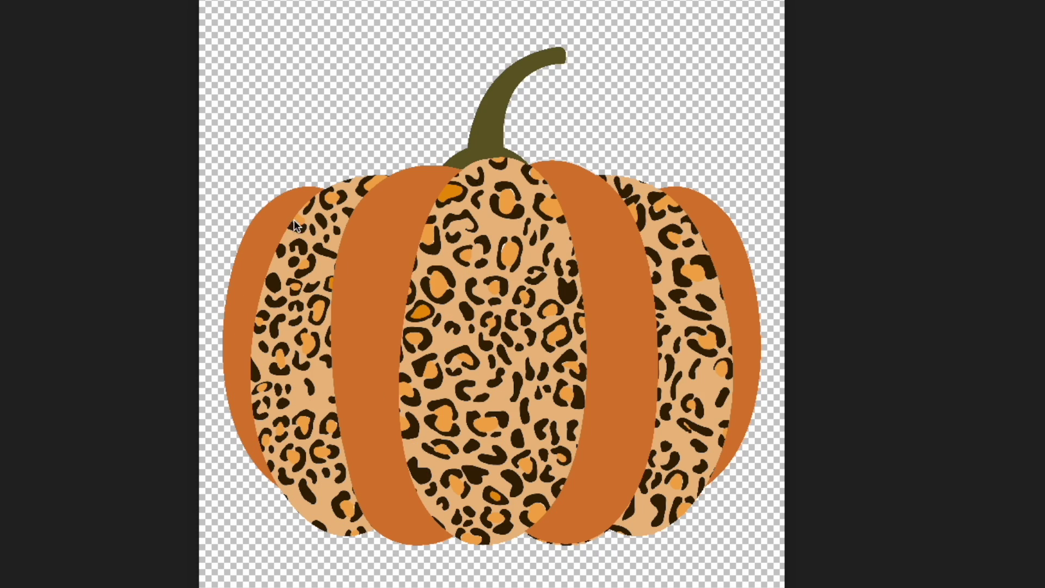
- Select the pumpkin's dark orange sections on the Background layer with the Magic Wand
click(274, 220)
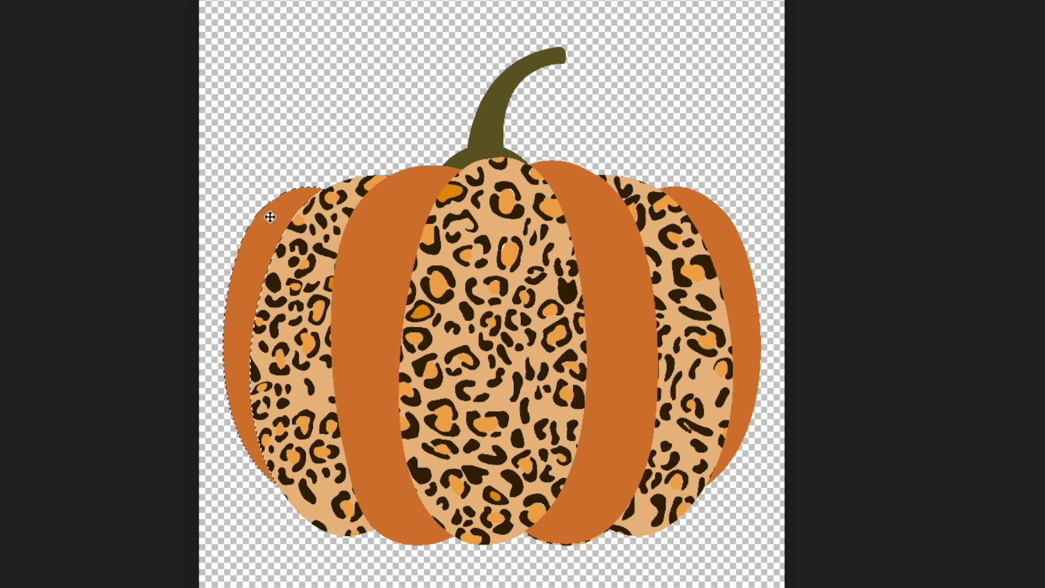
shift+click(404, 219)
shift+click(732, 243)
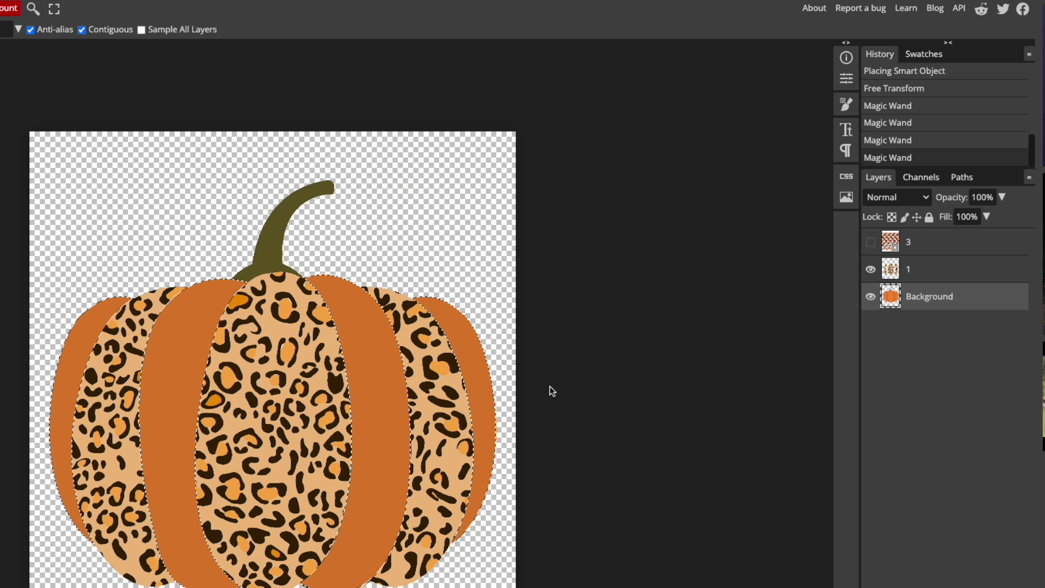
- Show and rasterize the plaid layer 3, clear its pixels outside the dark orange sections using an inverted selection, and deselect
click(965, 249)
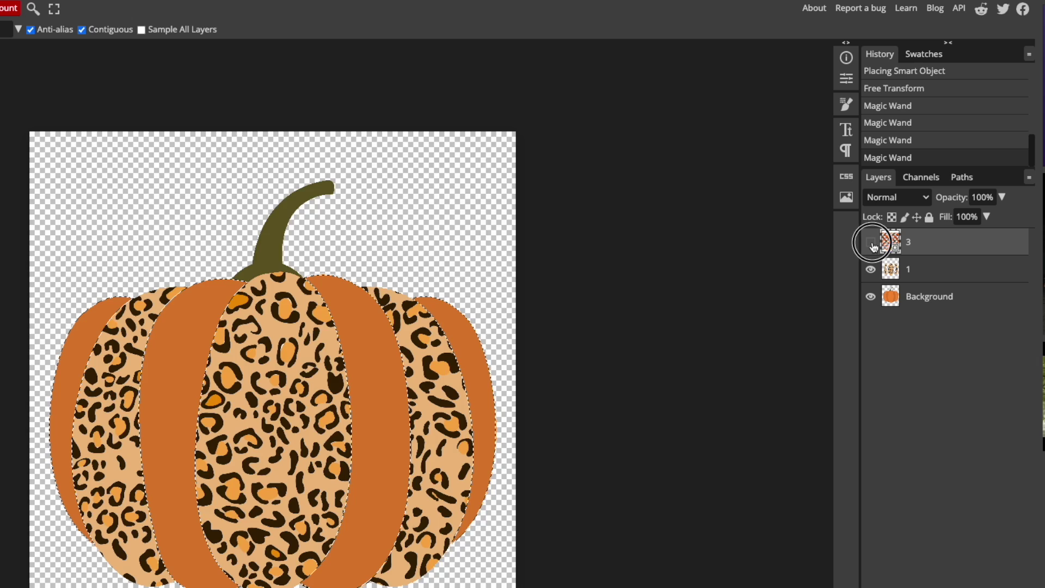
click(870, 242)
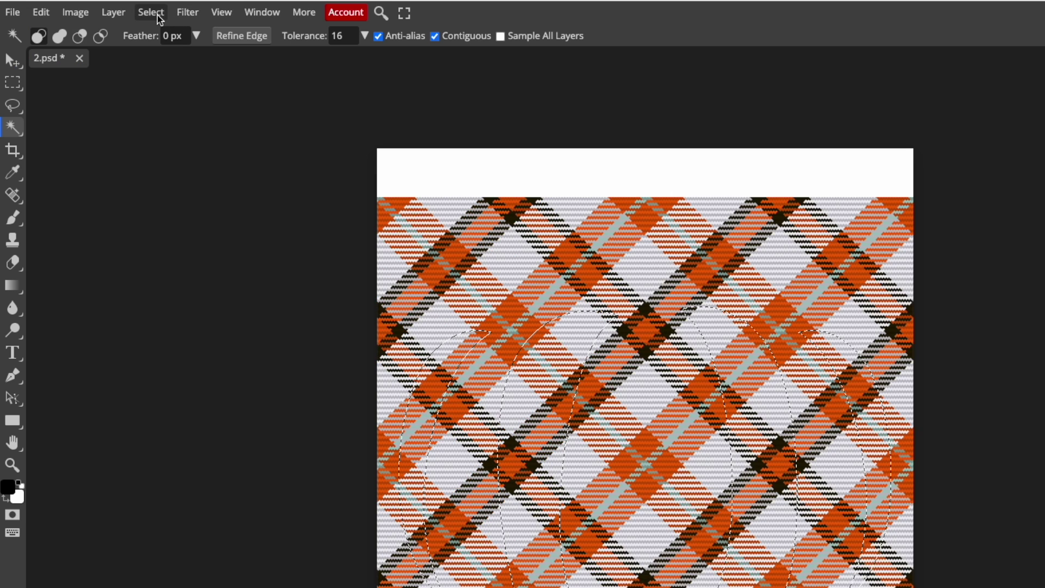
click(150, 12)
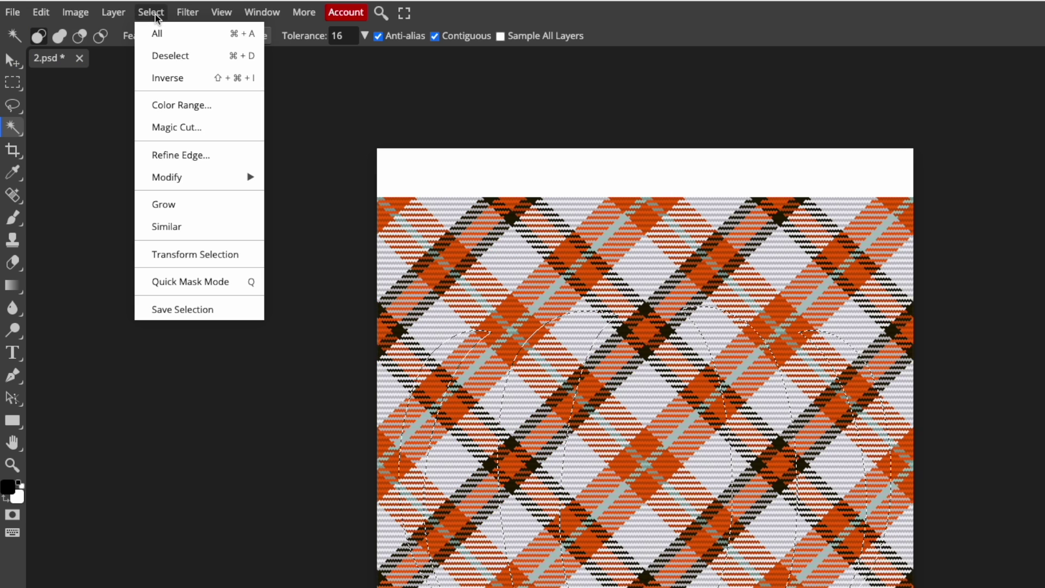
click(156, 78)
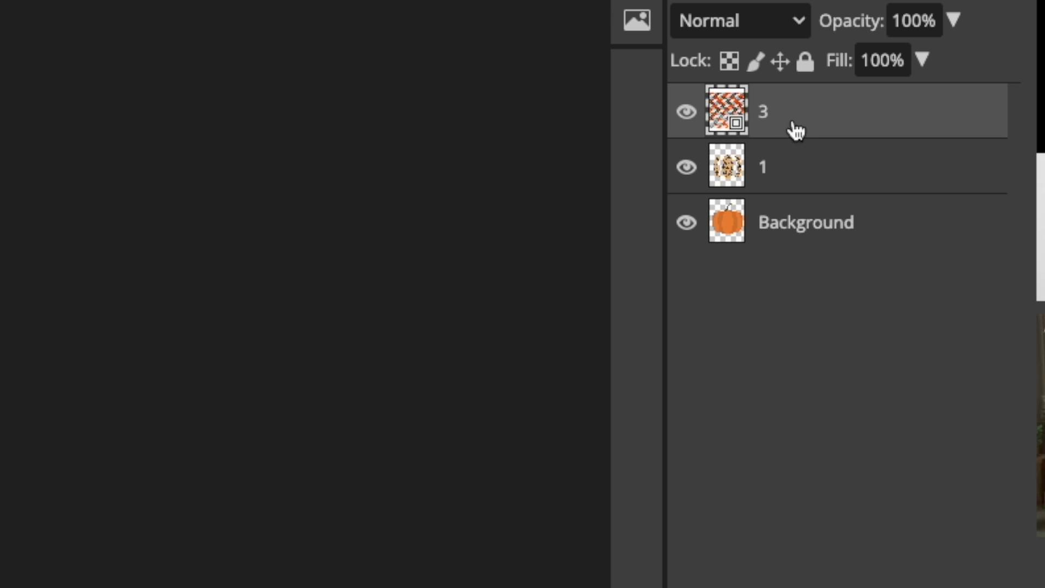
click(840, 455)
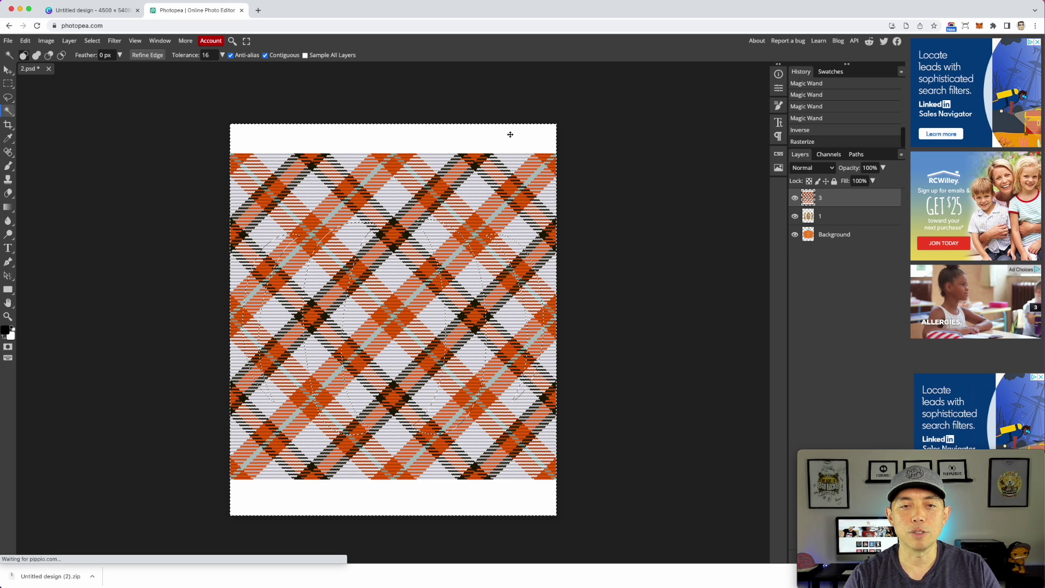
key(Delete)
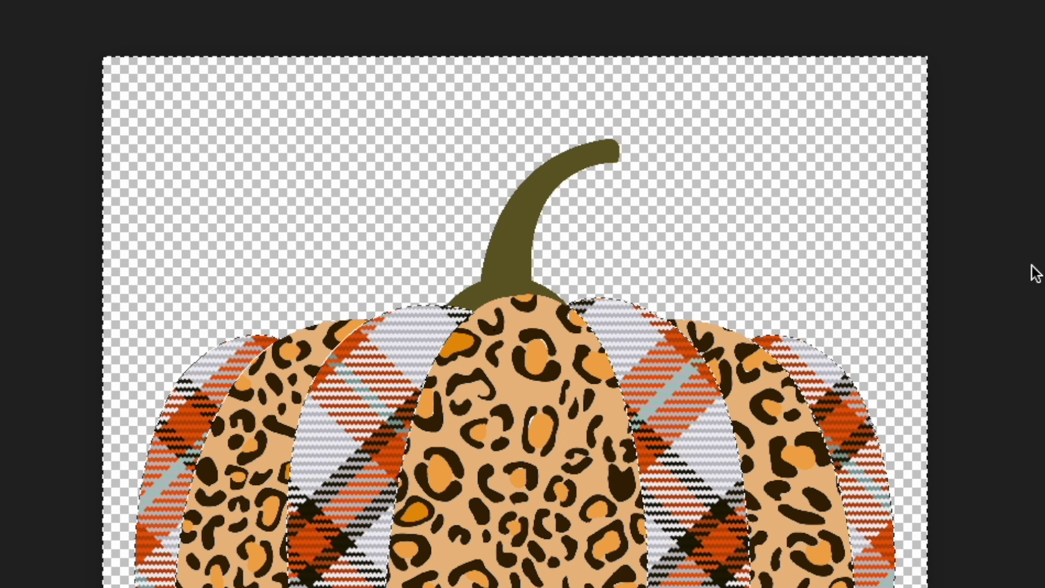
key(super+d)
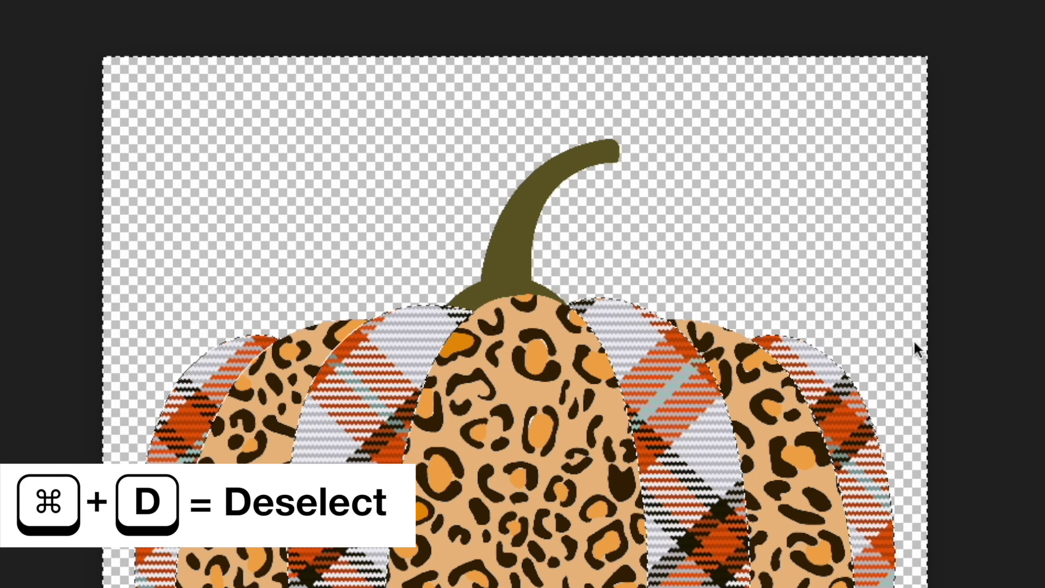
key(super+d)
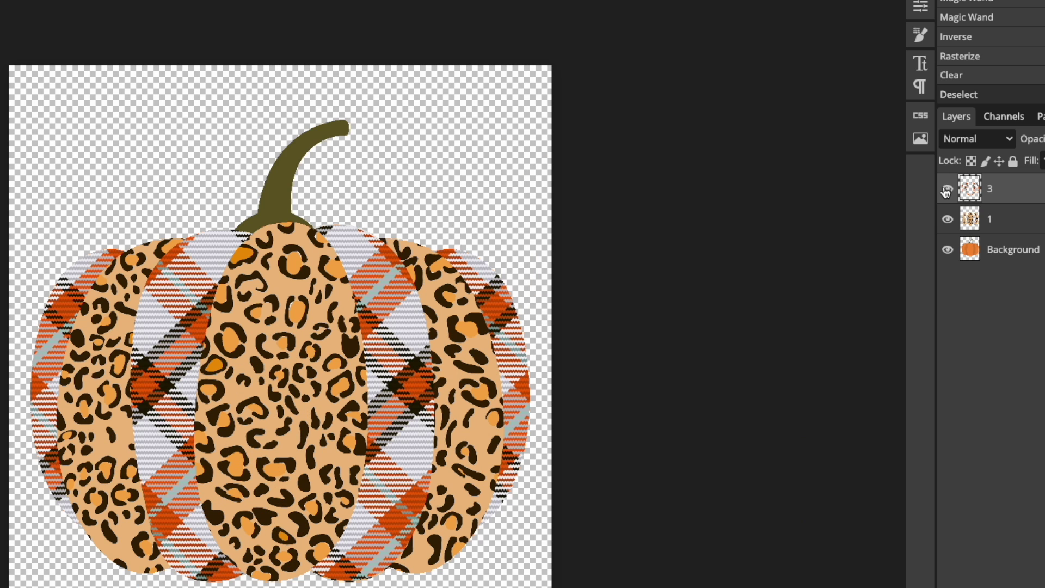
- Toggle the visibility of the plaid layer 3 and the leopard layer 1 to compare their effect on the pumpkin
click(947, 189)
click(946, 189)
click(946, 191)
click(947, 190)
click(947, 221)
click(947, 221)
click(947, 220)
click(947, 220)
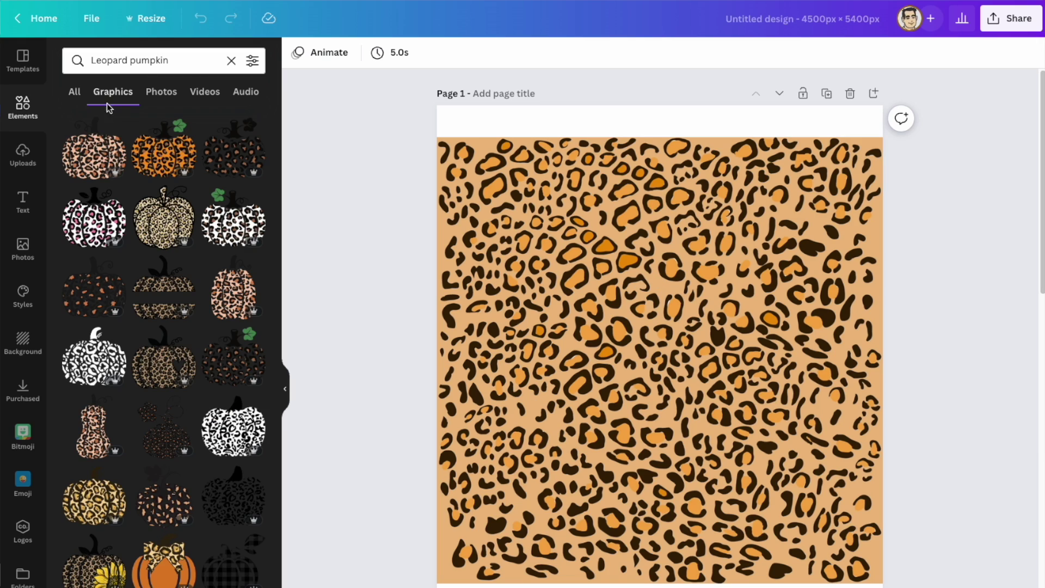
- Switch to Canva and browse the graphics results for "Leopard pumpkin" and "Leopard pattern"
scroll(193, 261, down, 6)
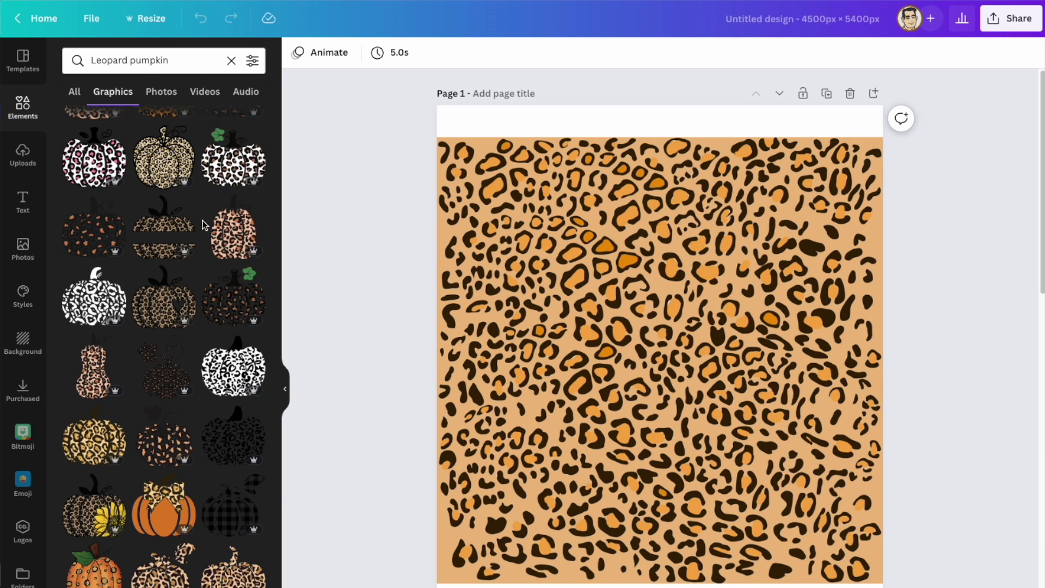
scroll(194, 265, down, 4)
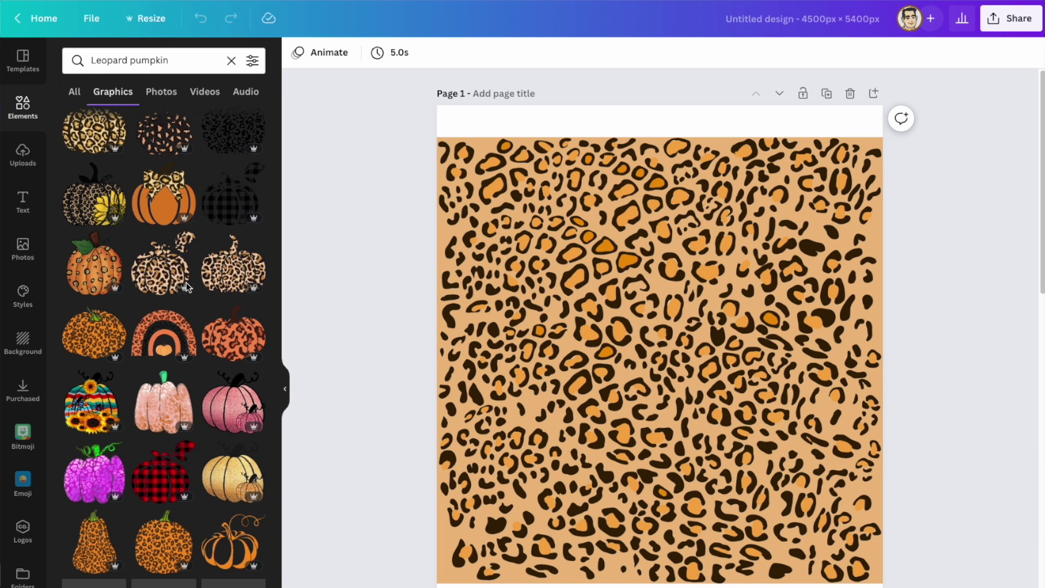
scroll(185, 286, down, 5)
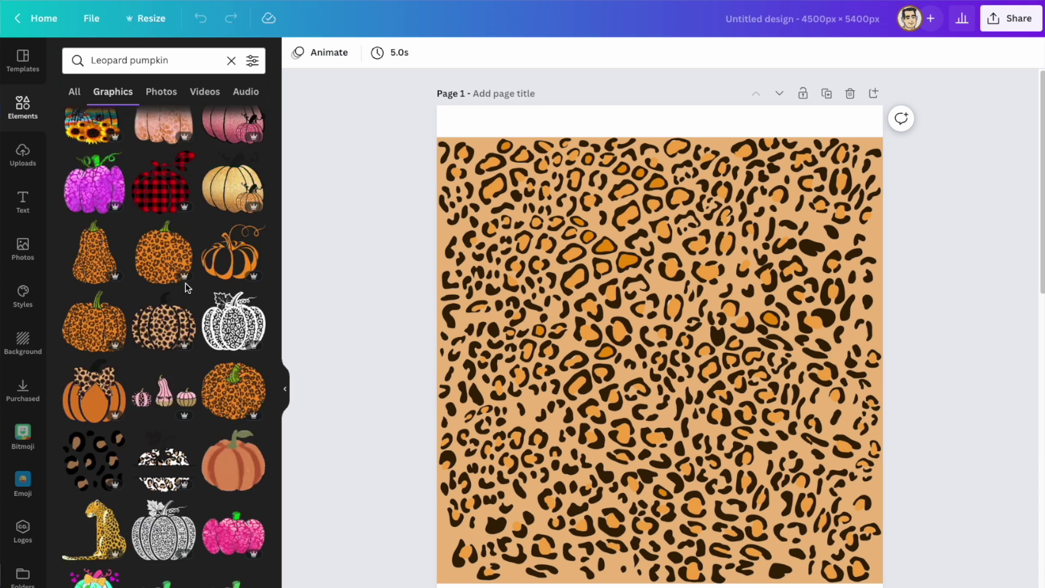
scroll(185, 286, down, 2)
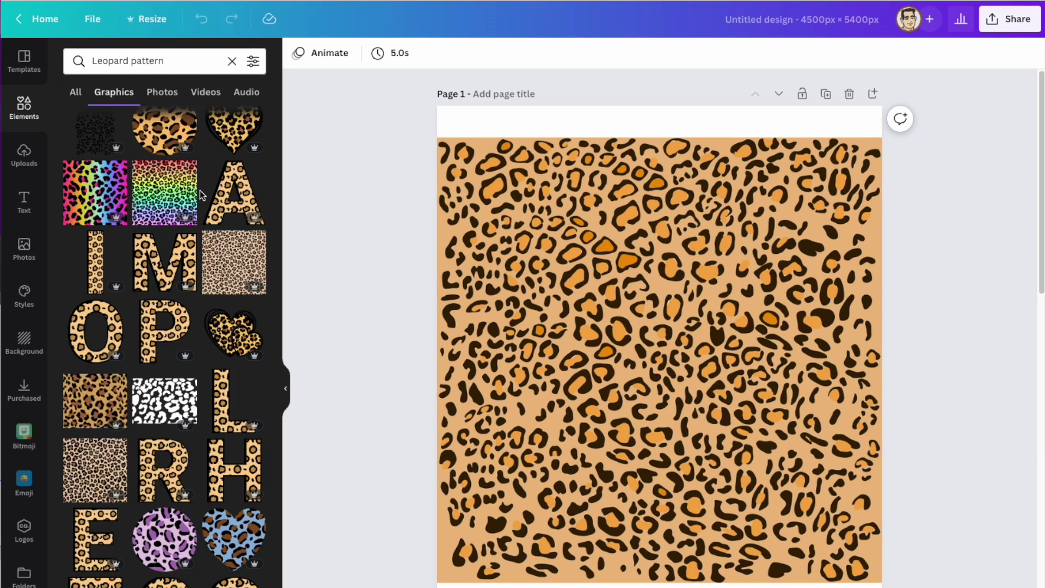
scroll(202, 195, down, 4)
scroll(200, 191, down, 8)
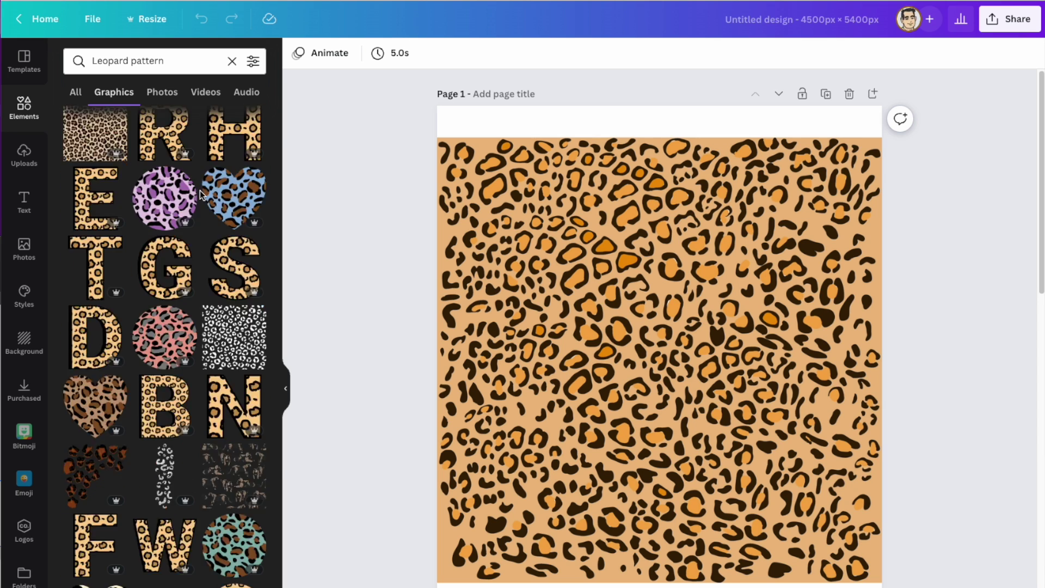
scroll(200, 190, down, 8)
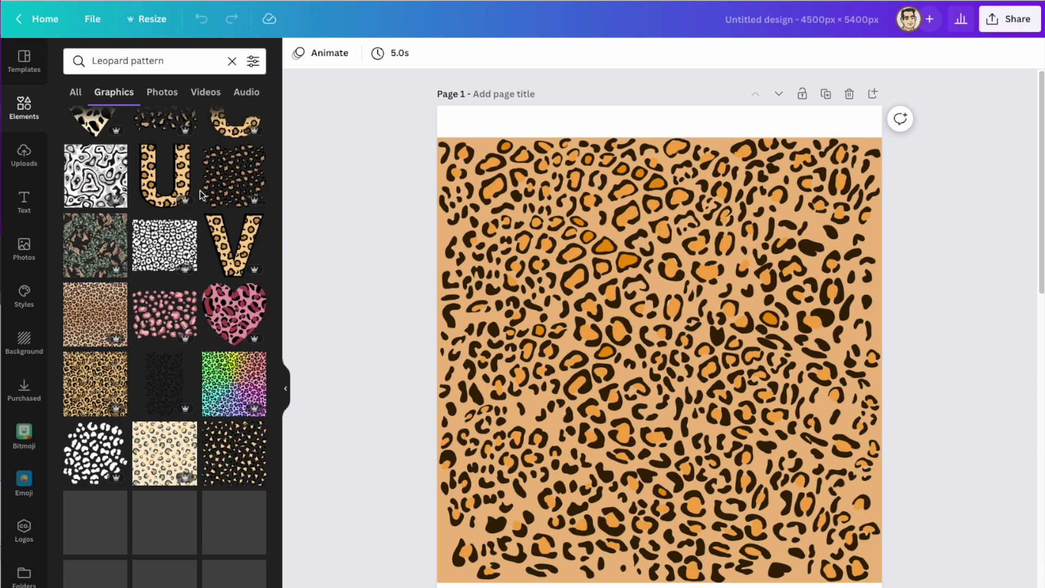
scroll(200, 190, down, 2)
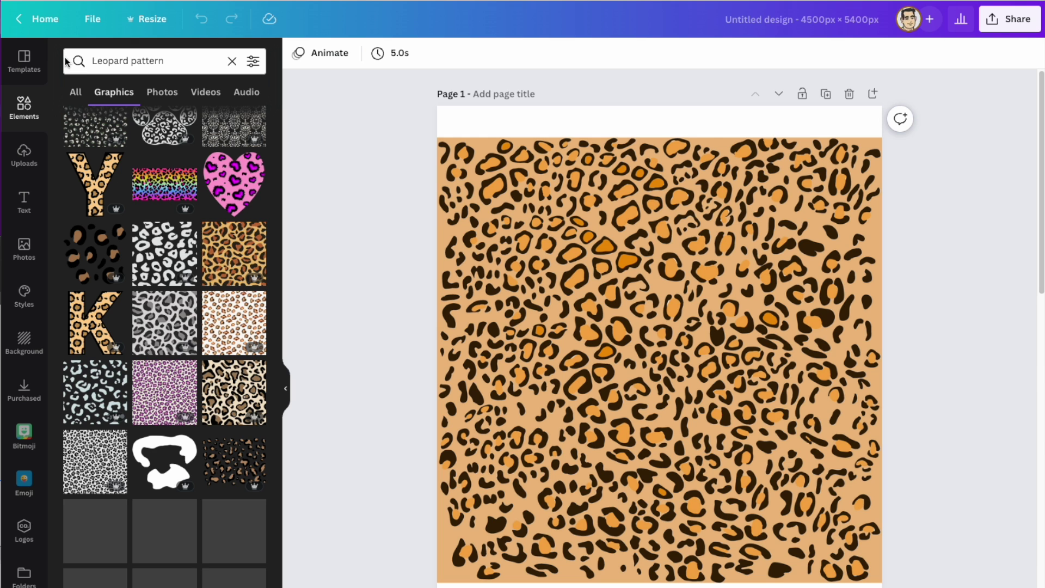